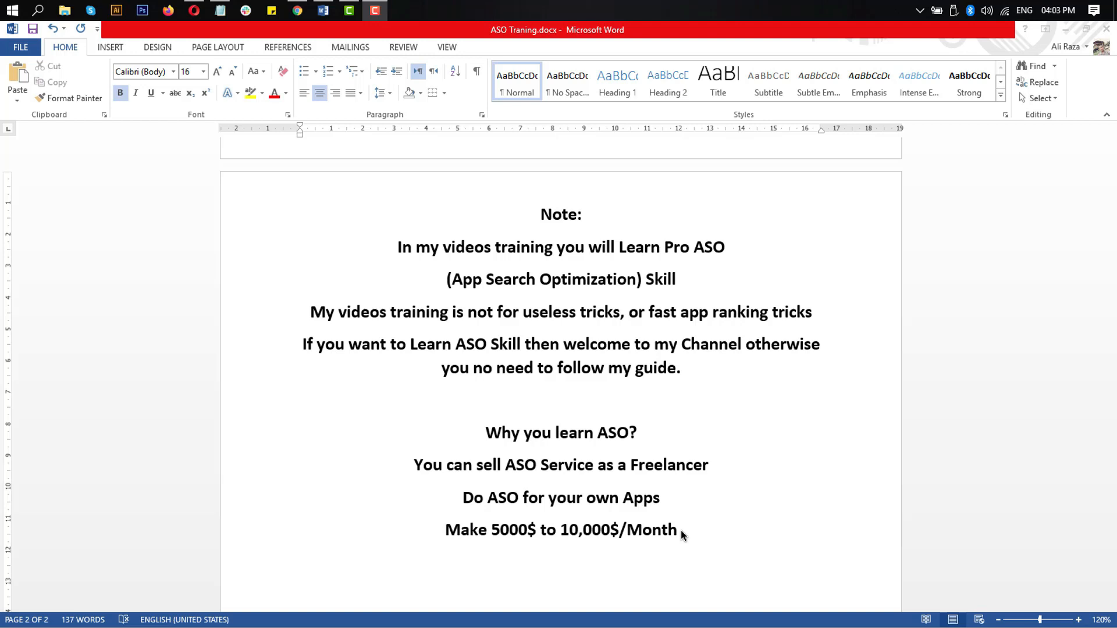
# Switch from the training document to the Opera browser and look through the Fiverr gig results for "aso".
pyautogui.scroll(15, 725, 485)
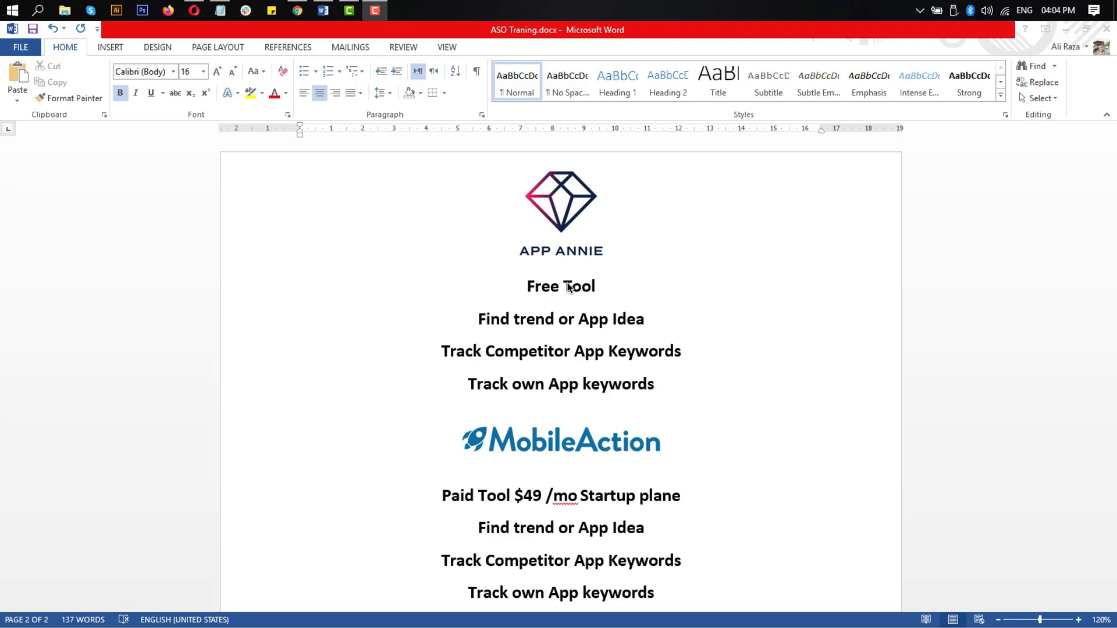
pyautogui.click(193, 10)
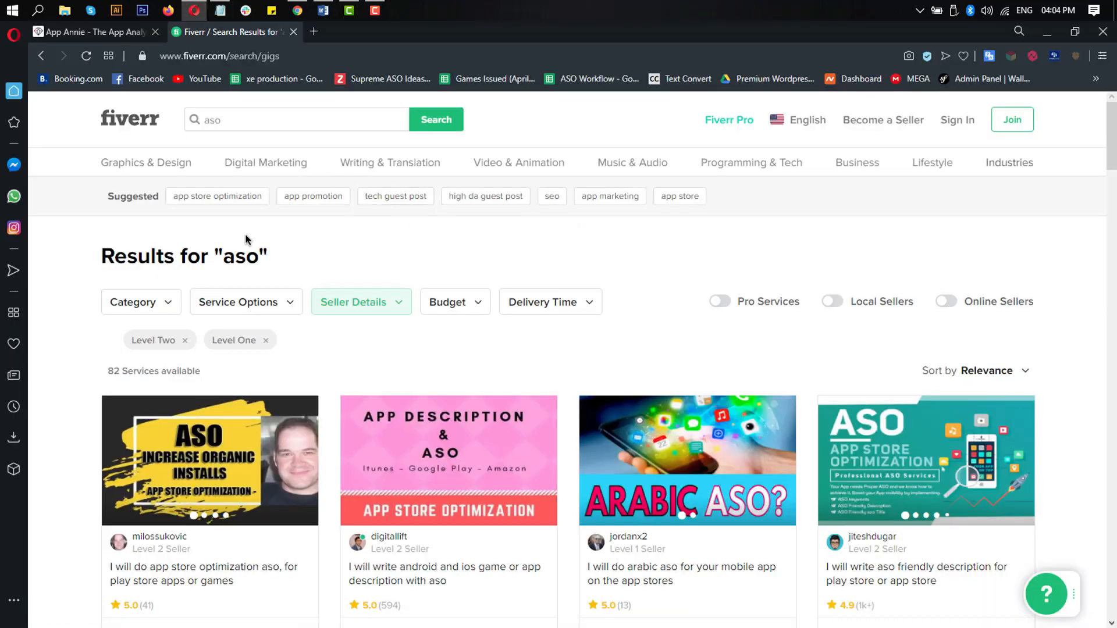
pyautogui.click(263, 127)
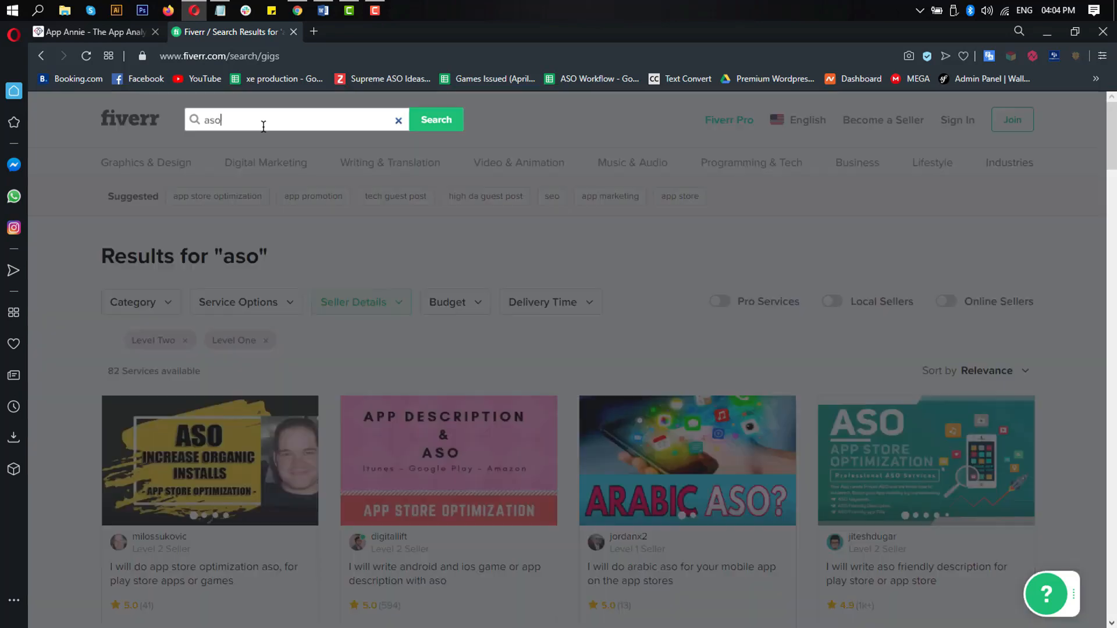
pyautogui.scroll(-5, 460, 254)
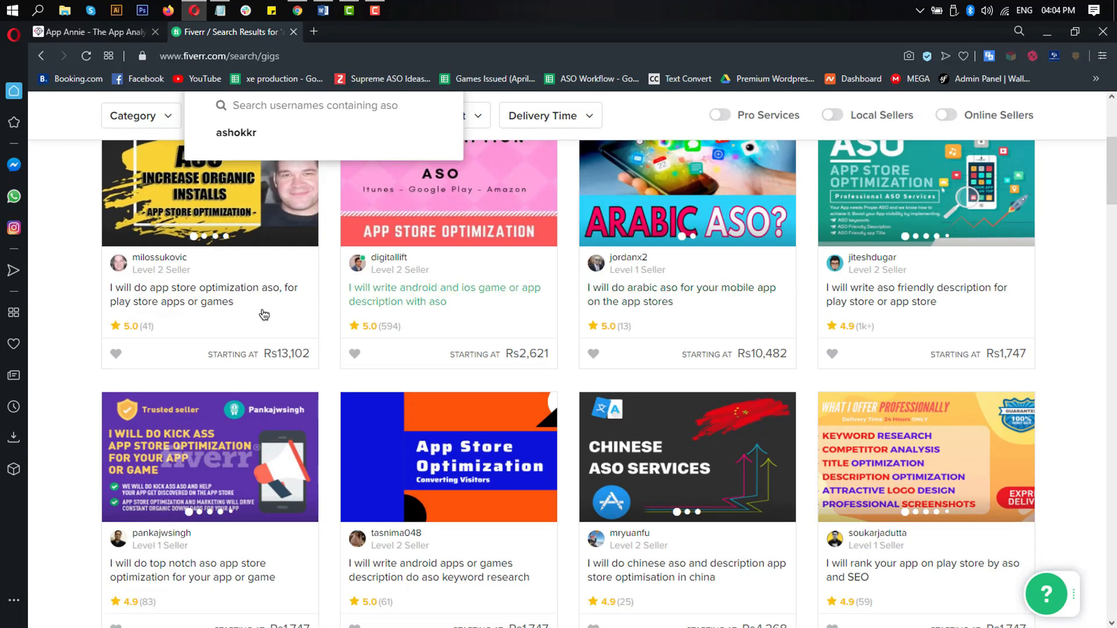
pyautogui.scroll(-6, 576, 308)
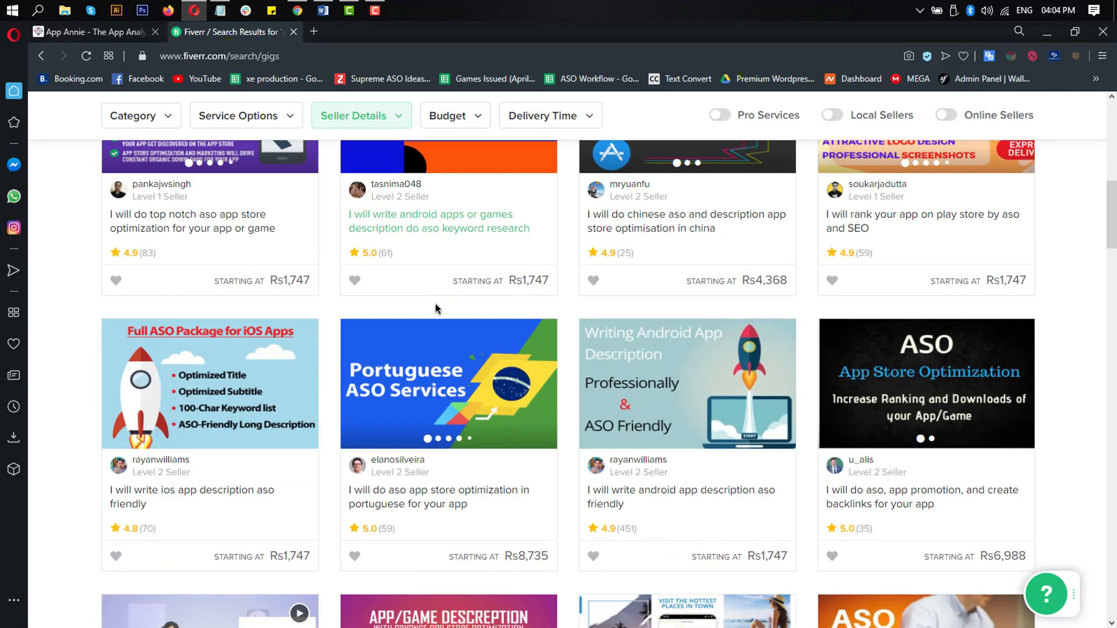
pyautogui.scroll(2, 732, 252)
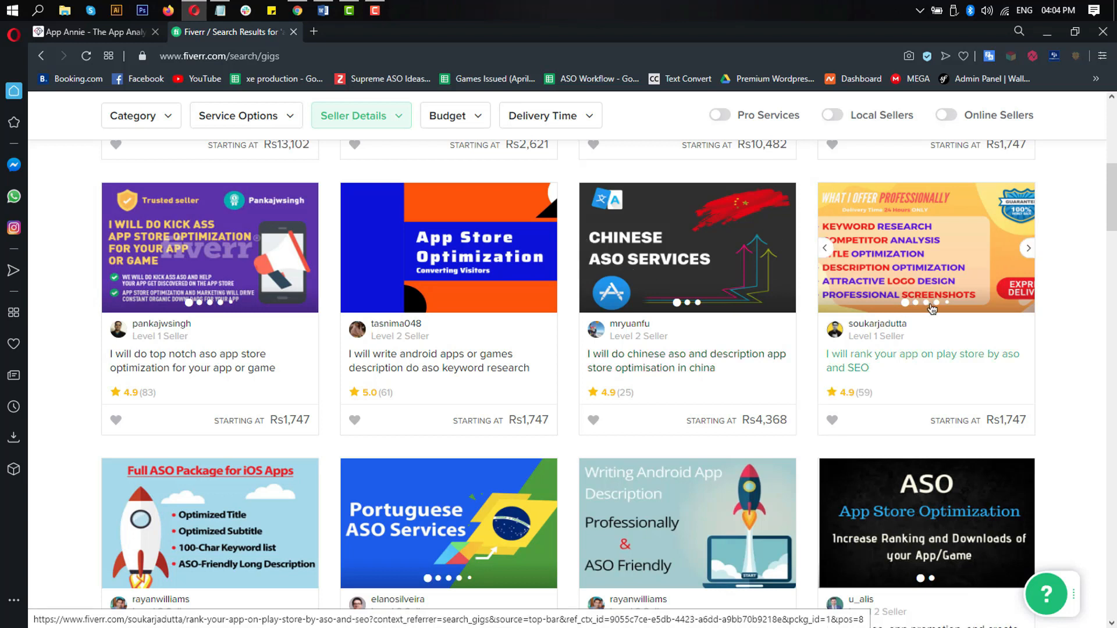
pyautogui.scroll(-4, 914, 309)
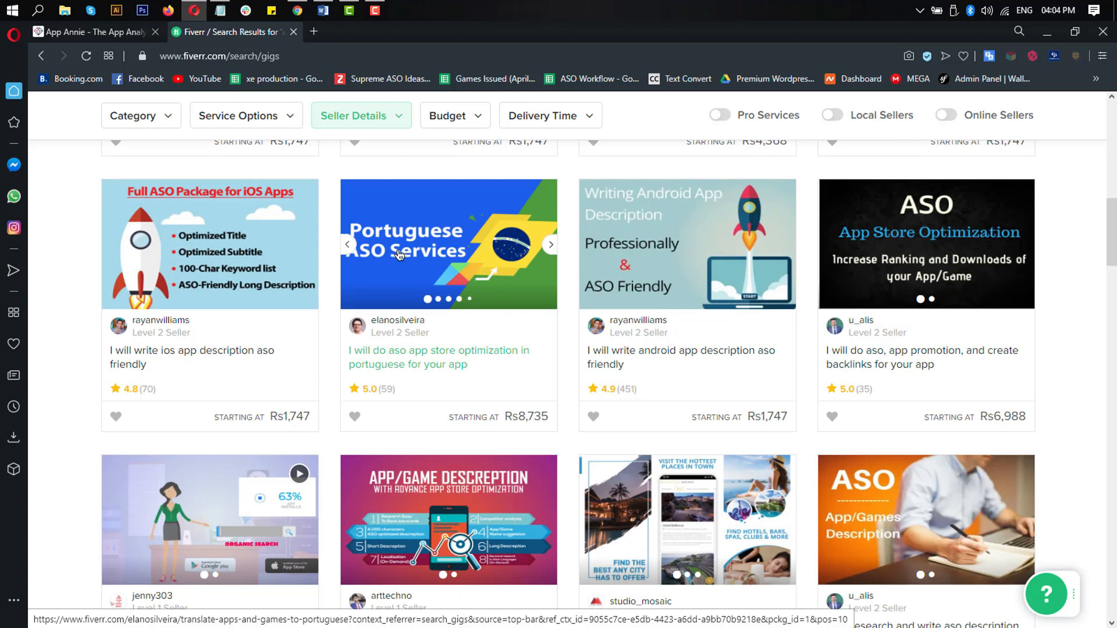
pyautogui.scroll(-2, 262, 337)
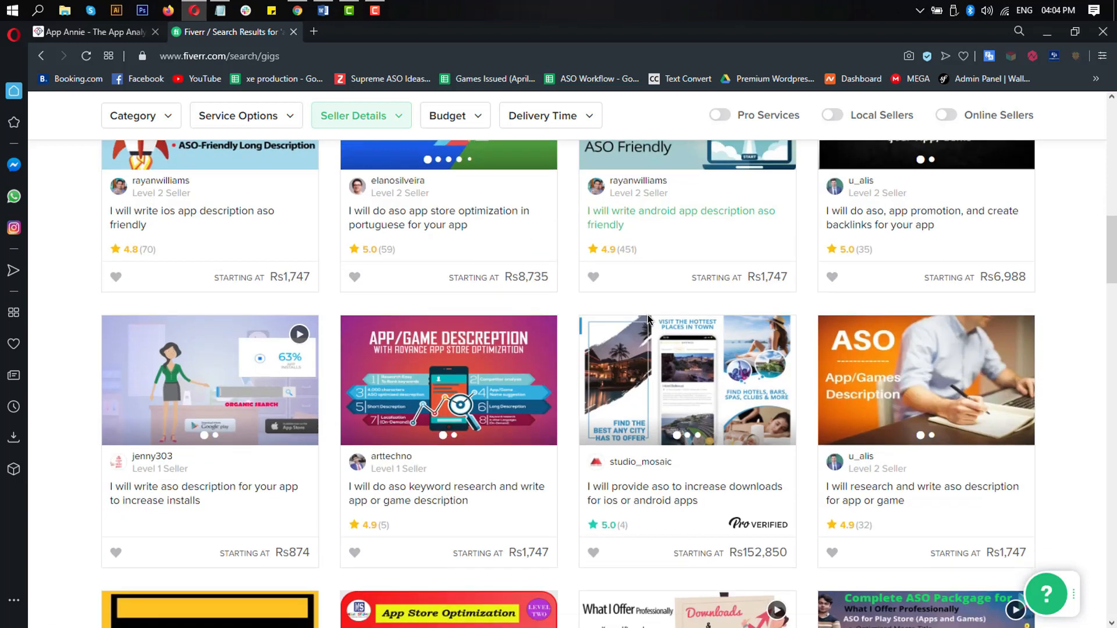
pyautogui.scroll(-2, 263, 338)
pyautogui.scroll(12, 667, 299)
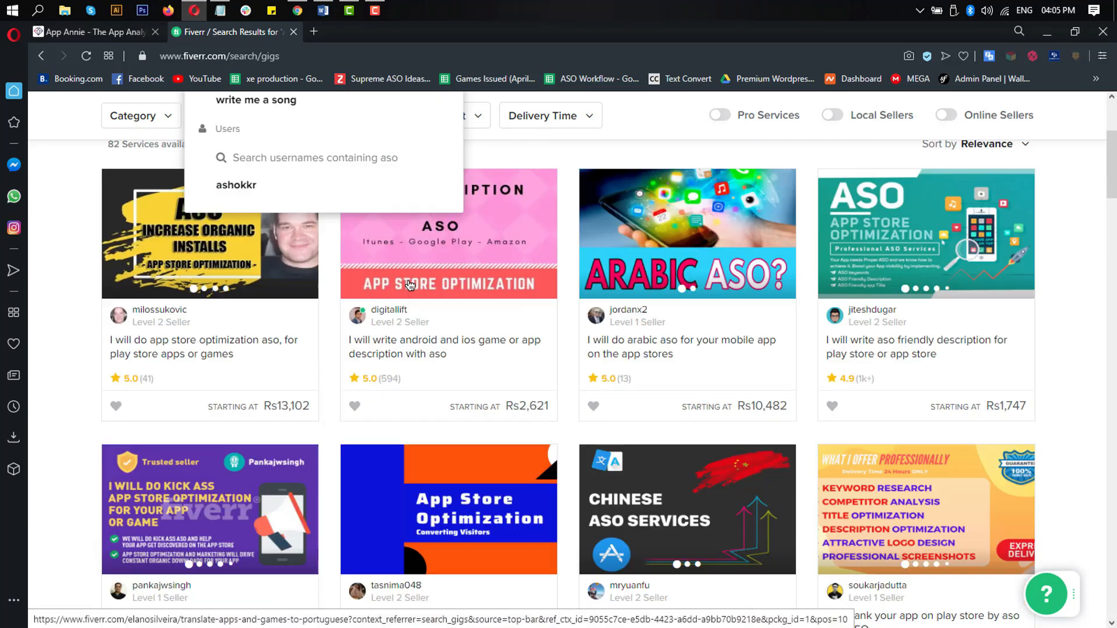
pyautogui.scroll(-20, 667, 299)
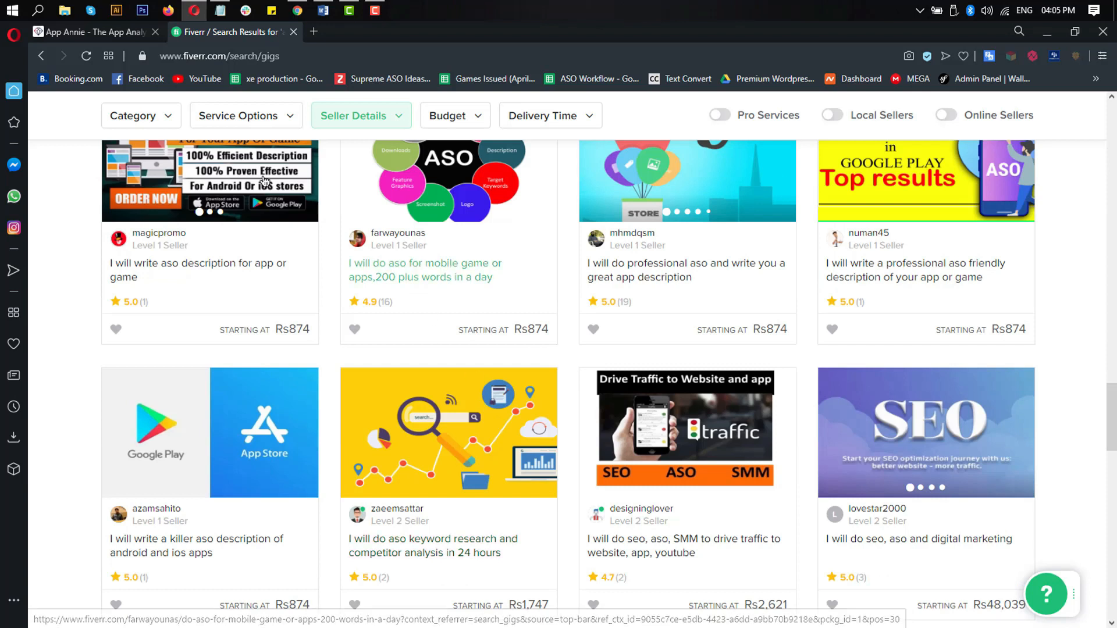
# Switch to the App Annie page and look over its home dashboard, including the top apps lists.
pyautogui.click(106, 32)
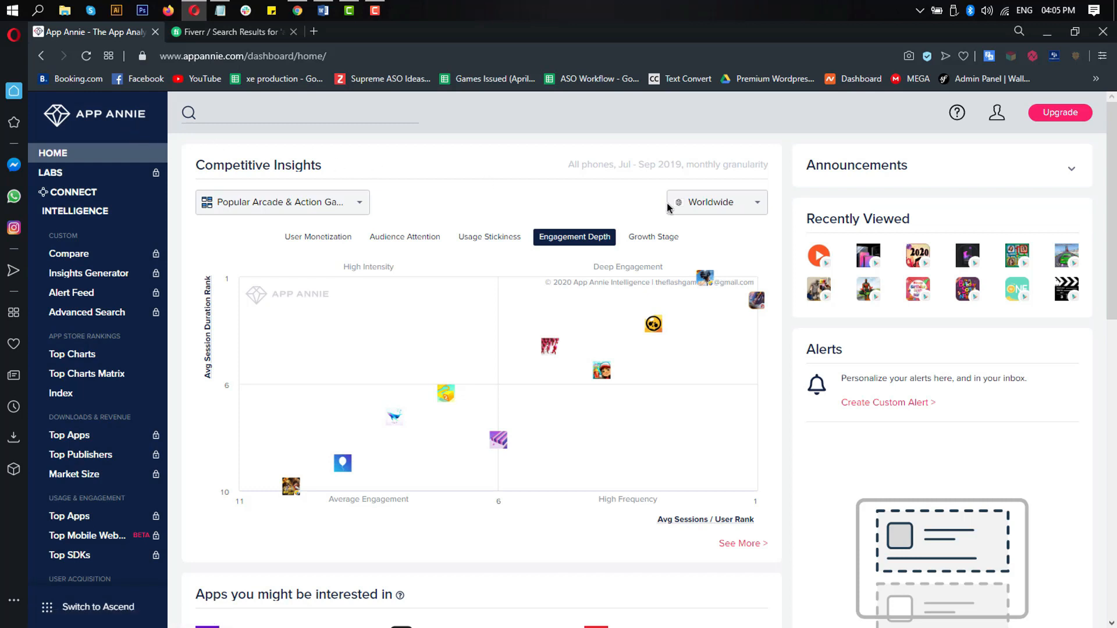
pyautogui.scroll(-7, 526, 340)
pyautogui.scroll(-5, 692, 306)
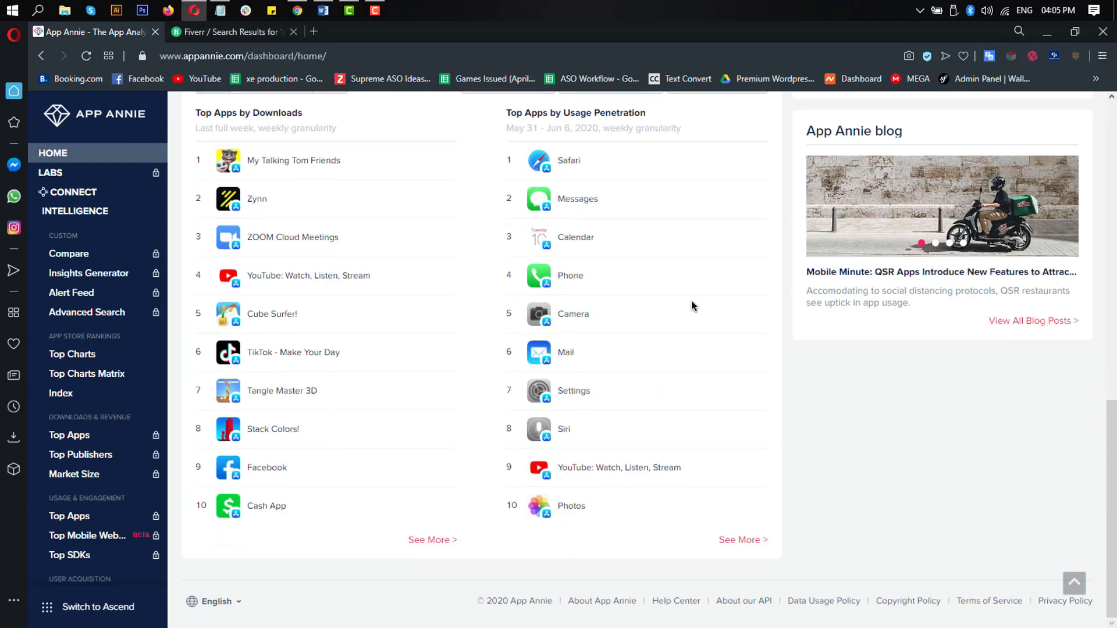
pyautogui.scroll(13, 366, 326)
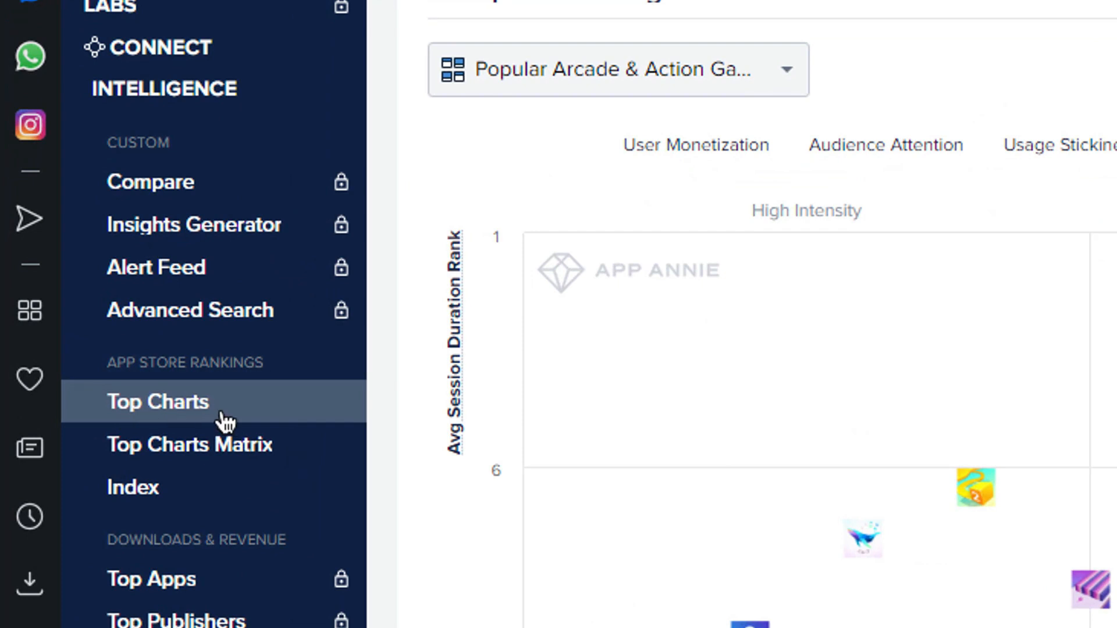
# Open the App Annie Top Charts report and show the charts for Google Play.
pyautogui.click(222, 418)
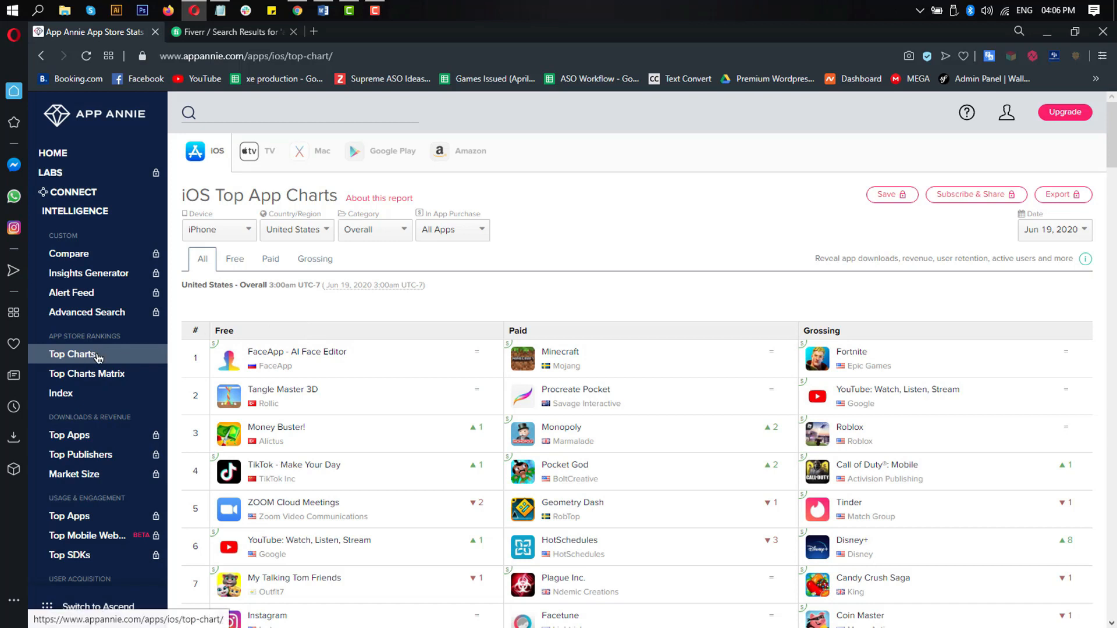
pyautogui.click(362, 162)
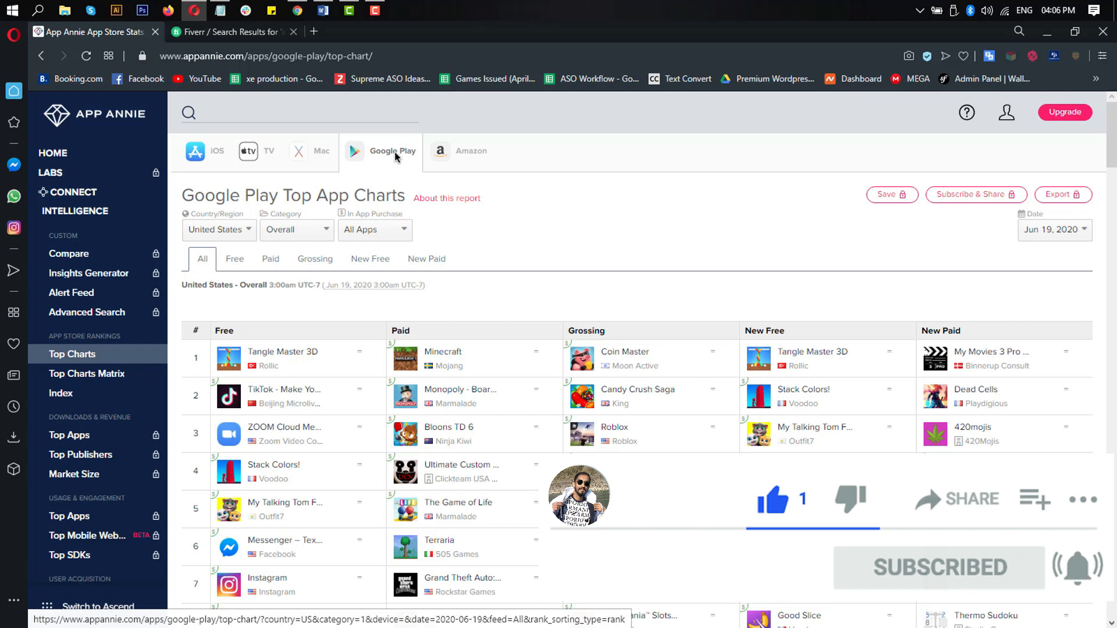
pyautogui.scroll(-5, 660, 298)
pyautogui.scroll(5, 659, 298)
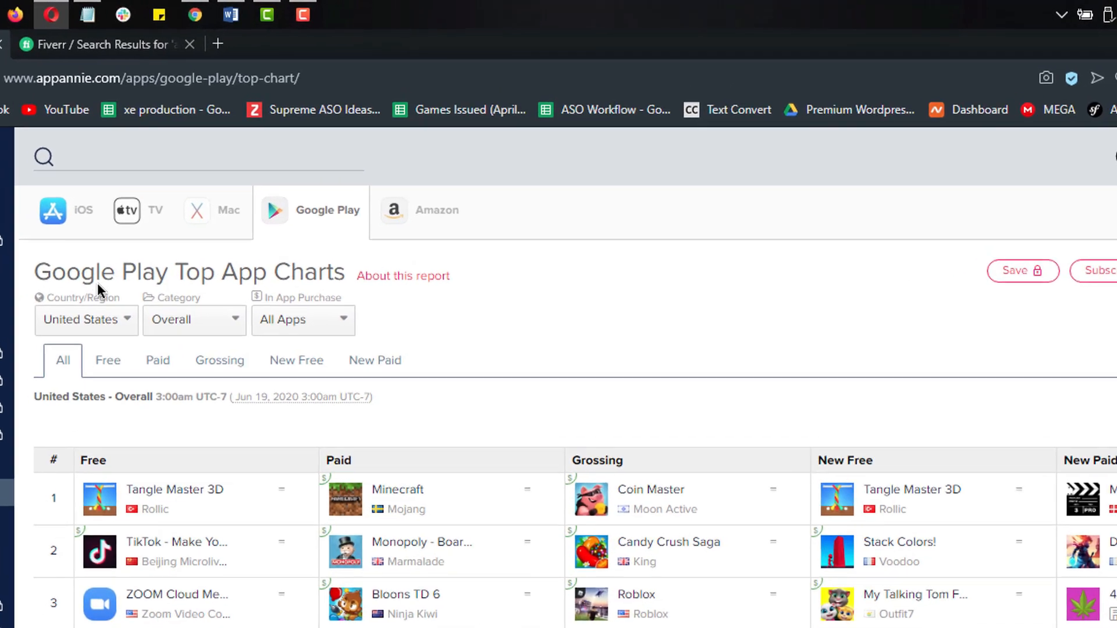
pyautogui.moveTo(78, 274); pyautogui.dragTo(268, 278)
# Browse all available countries, filter them by "in", and set the Google Play charts' country to India.
pyautogui.click(103, 327)
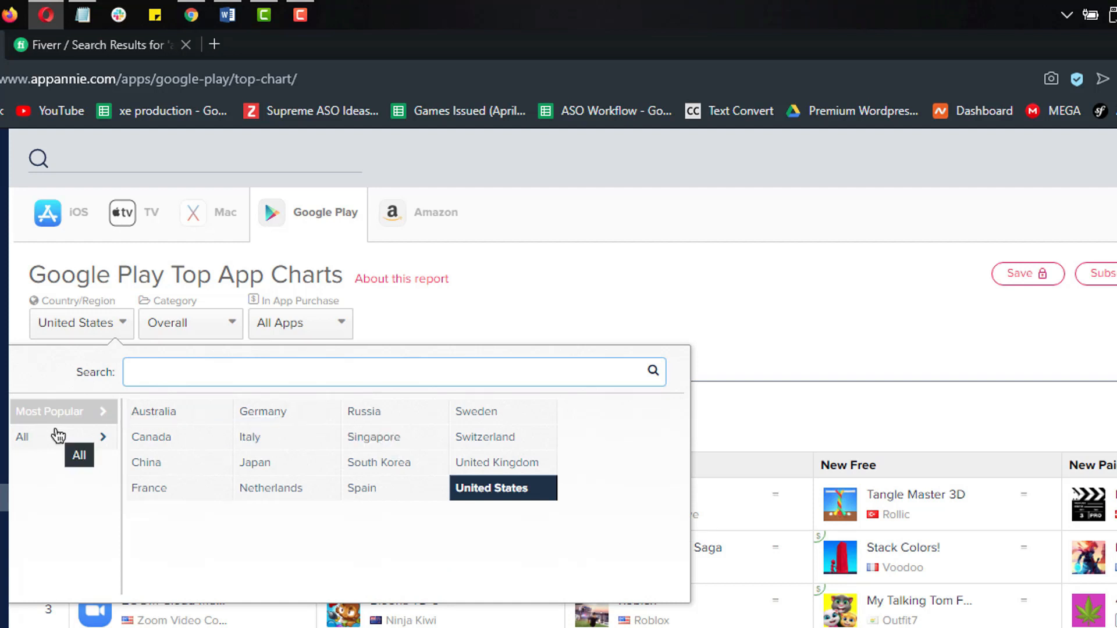
pyautogui.click(97, 437)
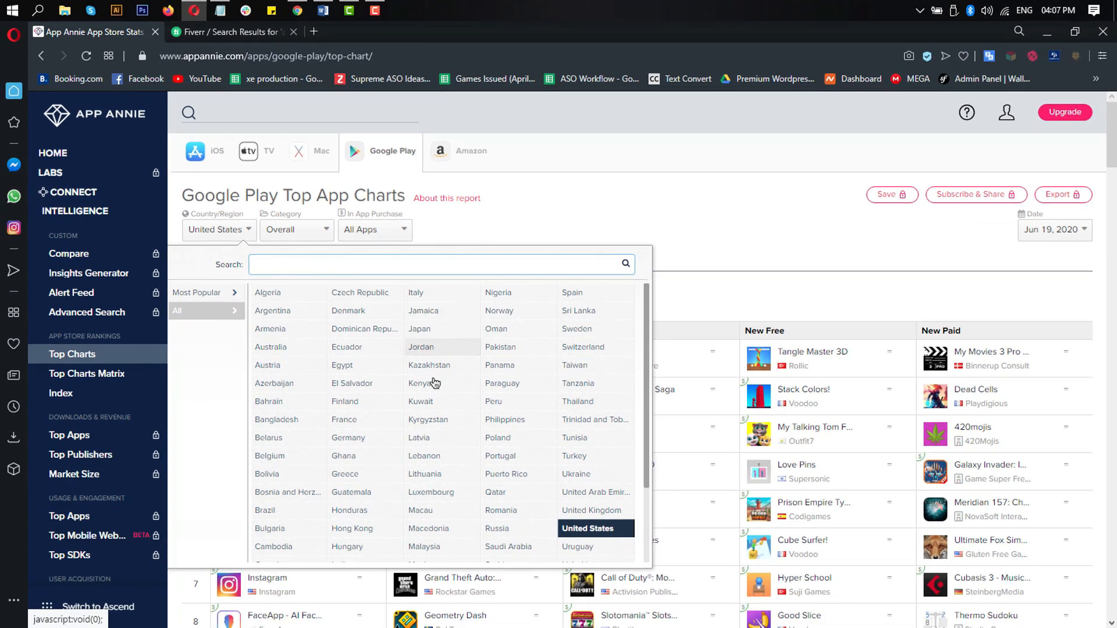
pyautogui.scroll(-3, 434, 382)
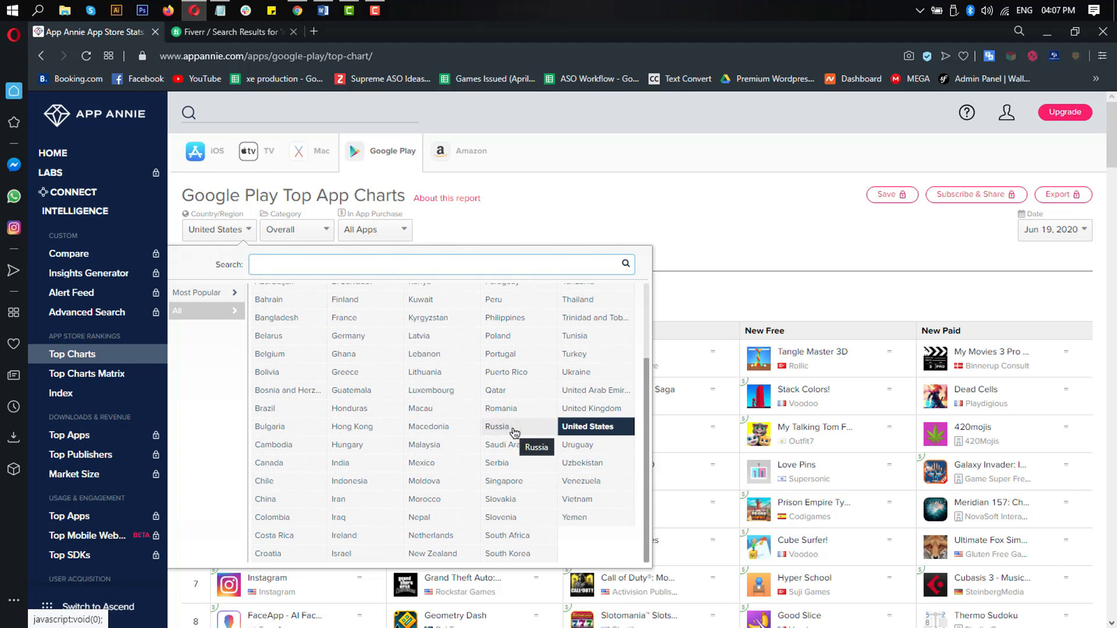
pyautogui.scroll(3, 535, 413)
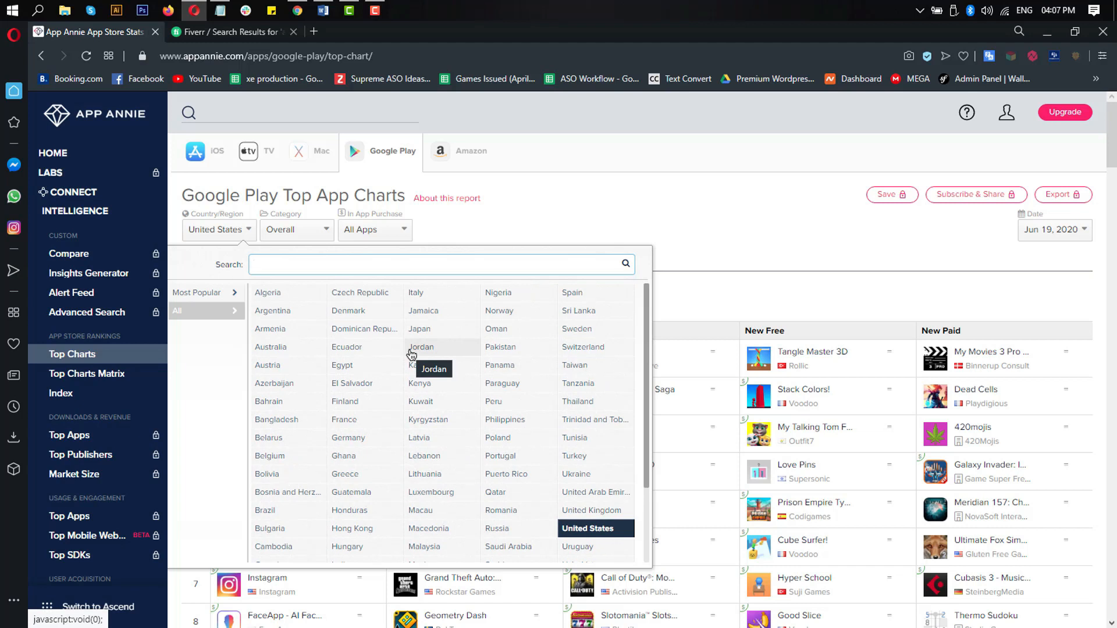
pyautogui.scroll(-3, 411, 354)
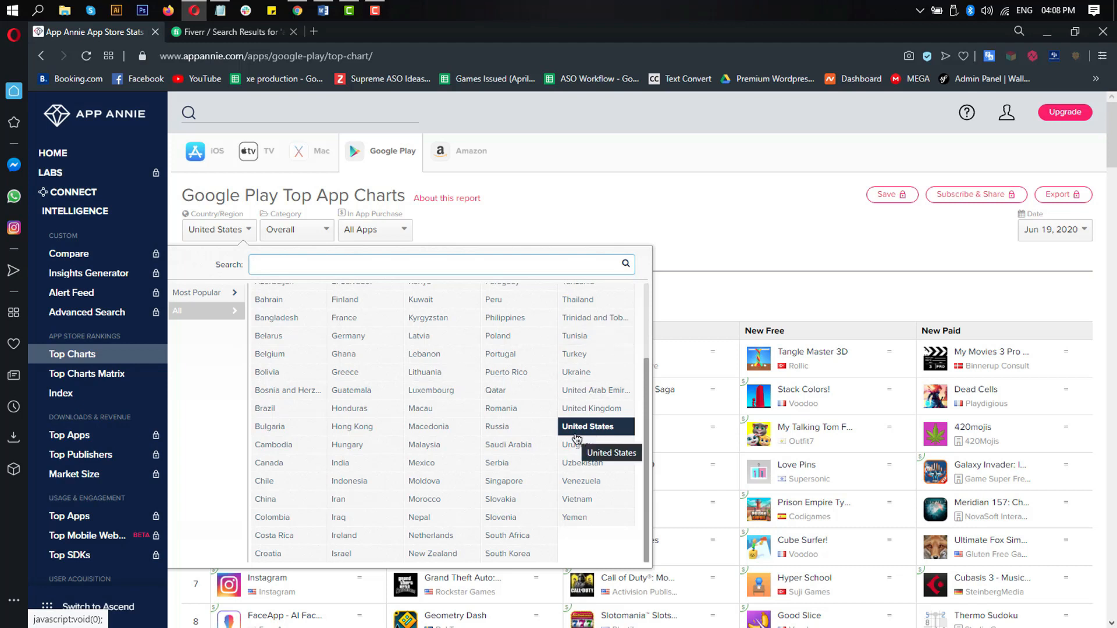
pyautogui.scroll(1, 319, 297)
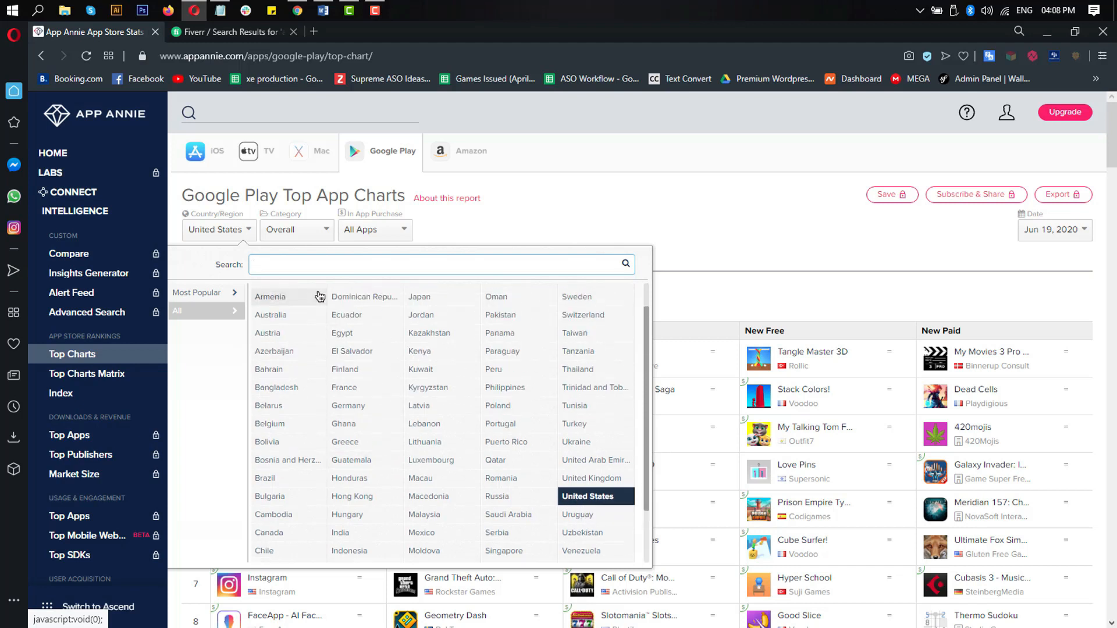
pyautogui.write('in')
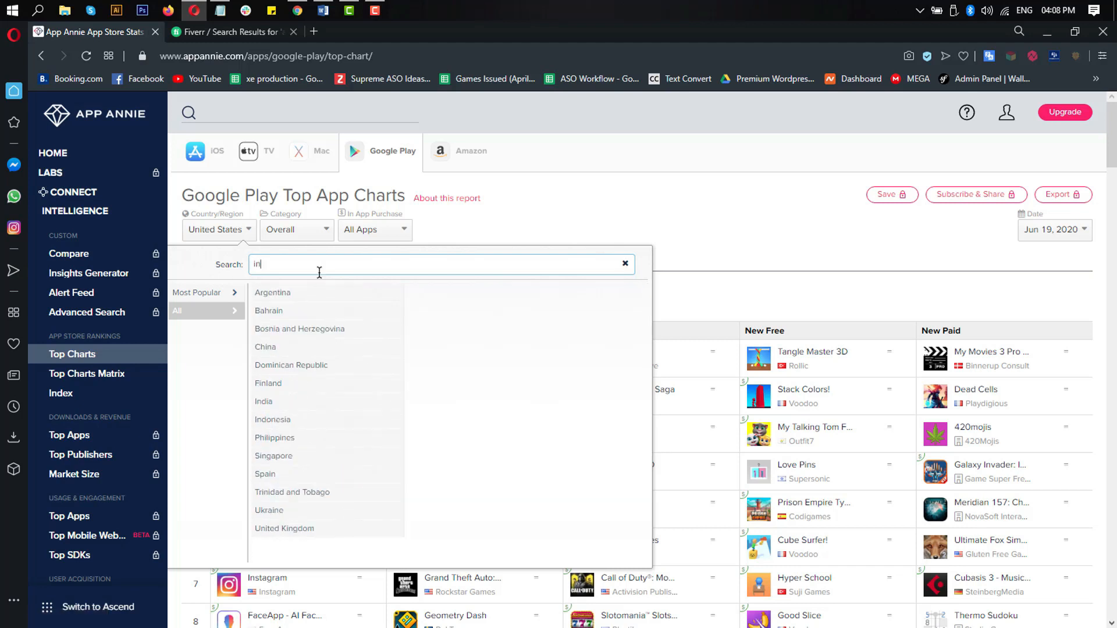
pyautogui.click(288, 404)
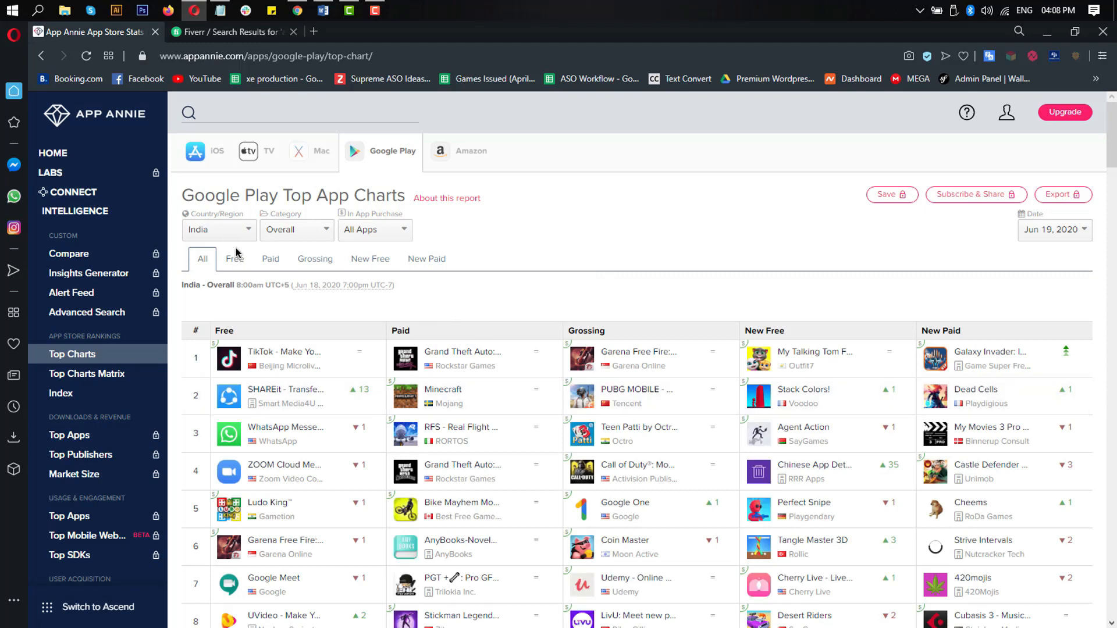
# Set the chart category to Libraries & Demo within Applications.
pyautogui.click(300, 233)
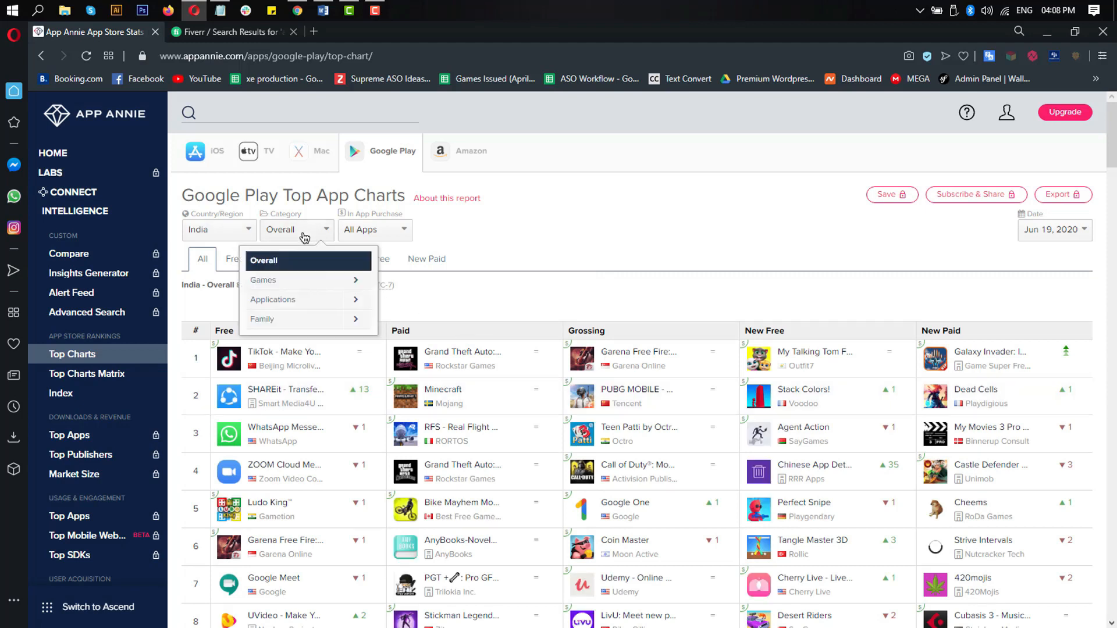
pyautogui.click(356, 307)
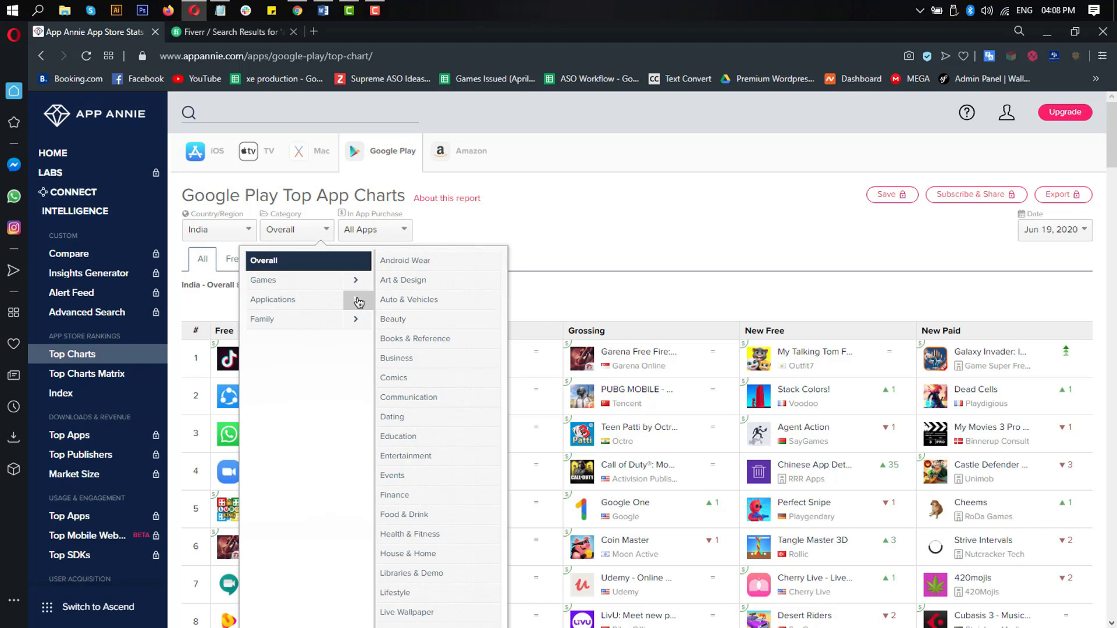
pyautogui.scroll(-2, 433, 315)
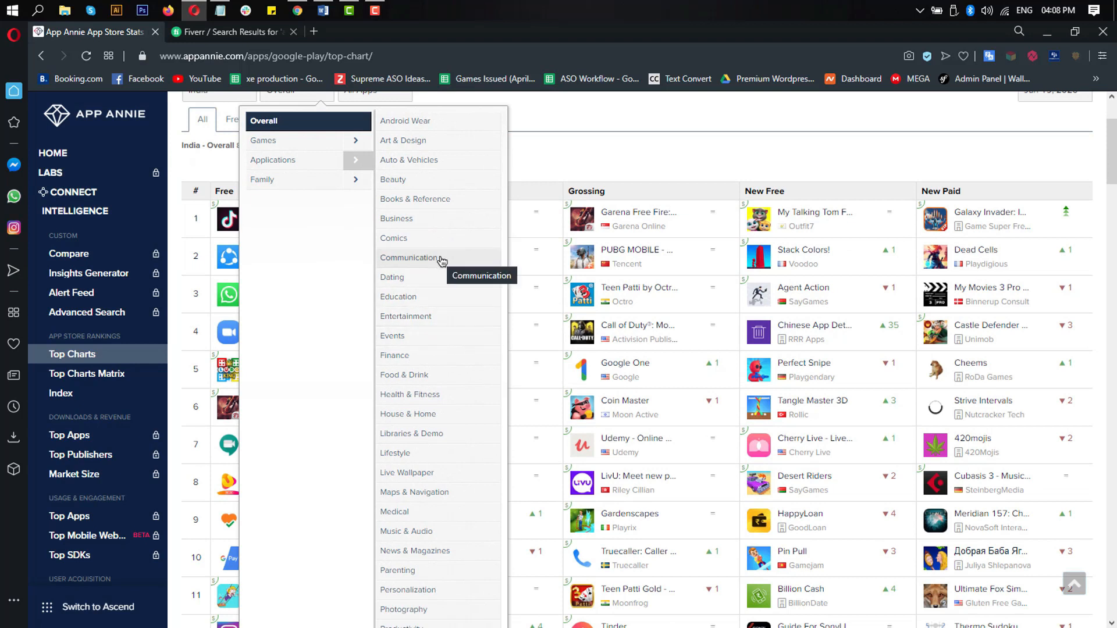
pyautogui.scroll(1, 441, 260)
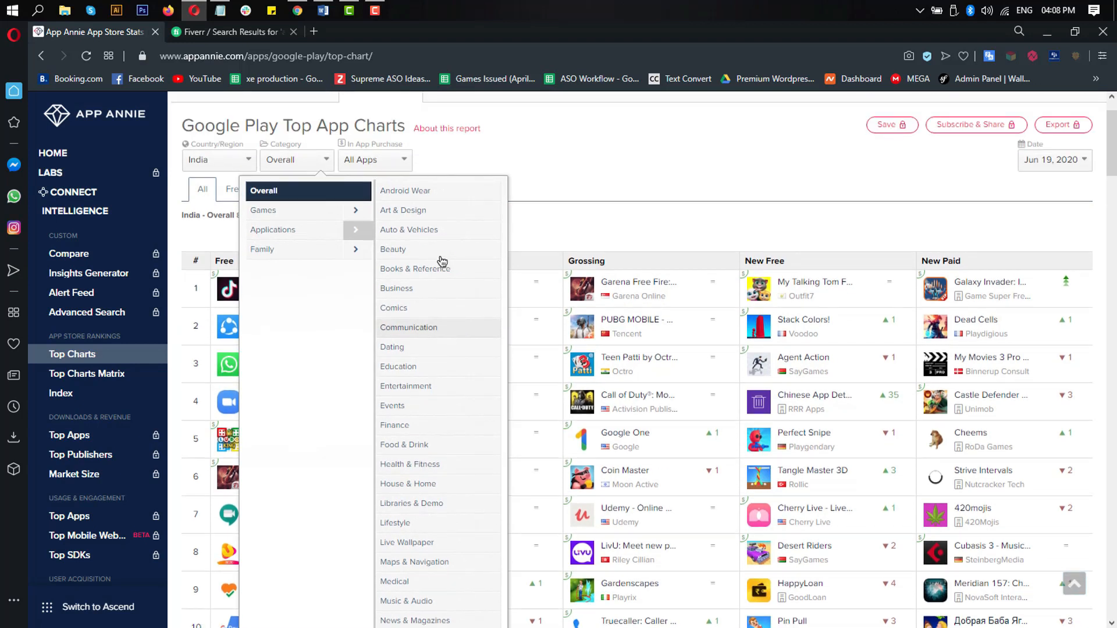
pyautogui.click(415, 504)
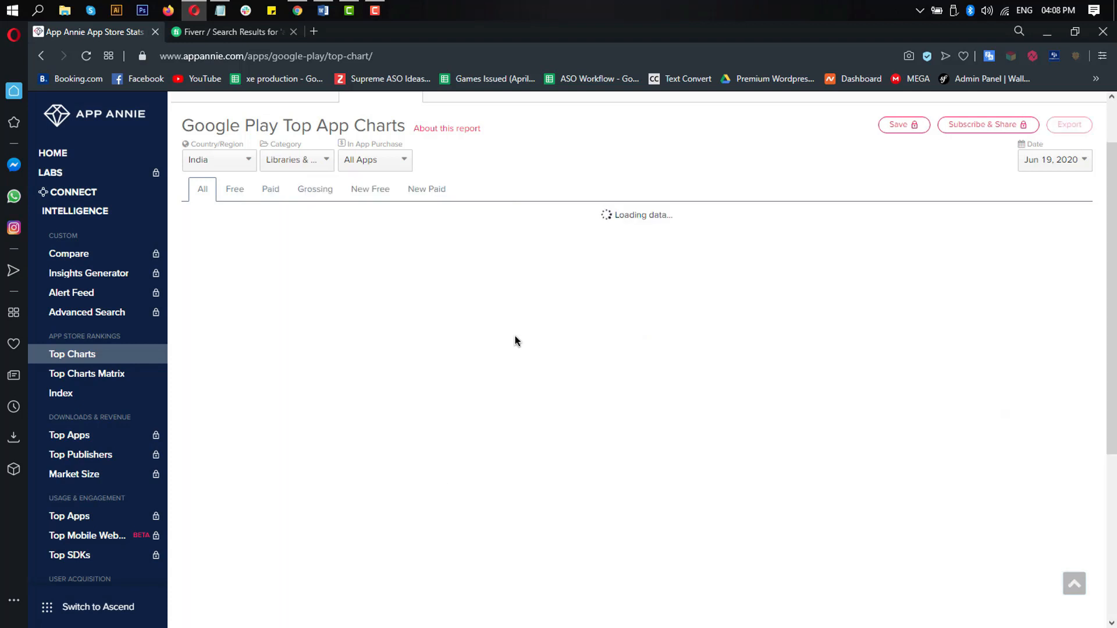
# Look through the available application categories without changing the chart's category.
pyautogui.click(309, 162)
pyautogui.scroll(-3, 430, 454)
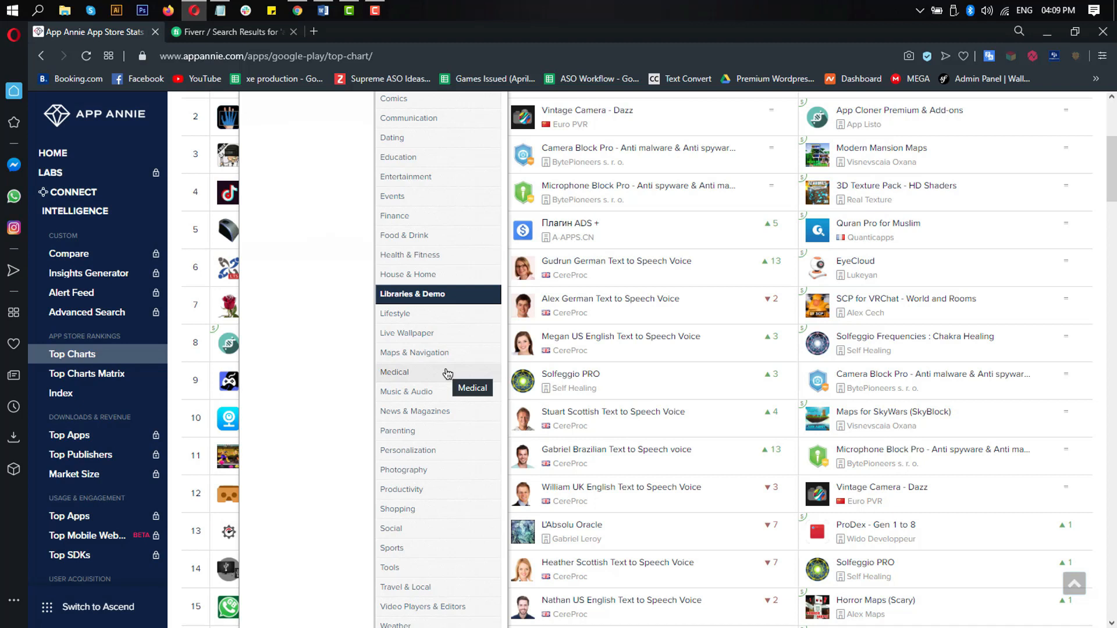
pyautogui.scroll(3, 447, 373)
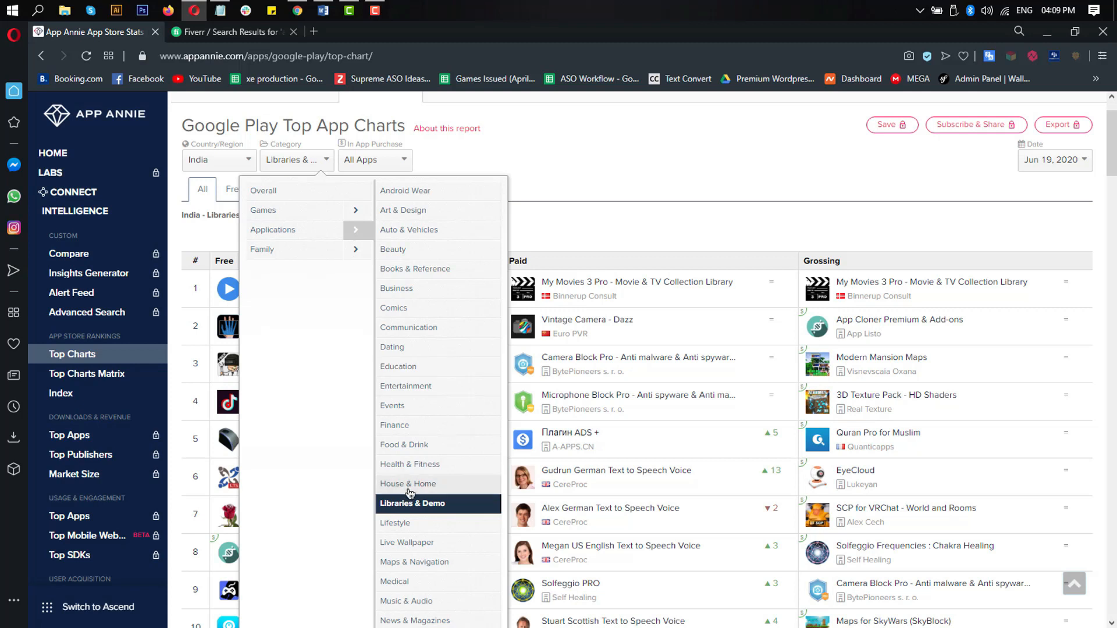
pyautogui.click(600, 204)
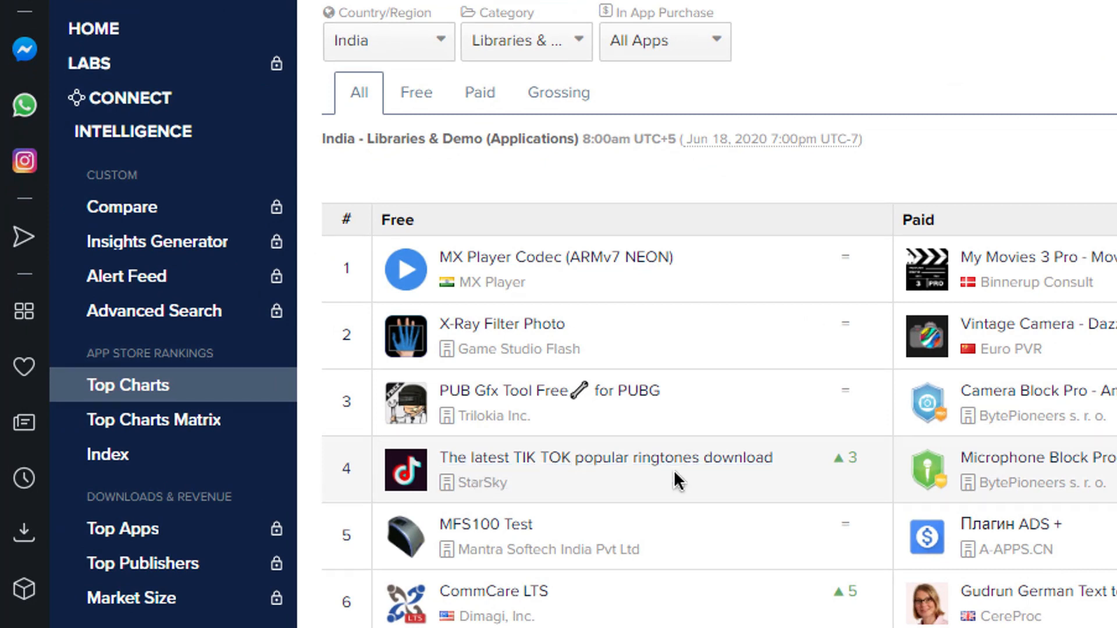
# Examine the ranked free apps in India's Libraries & Demo chart.
pyautogui.scroll(-2, 610, 470)
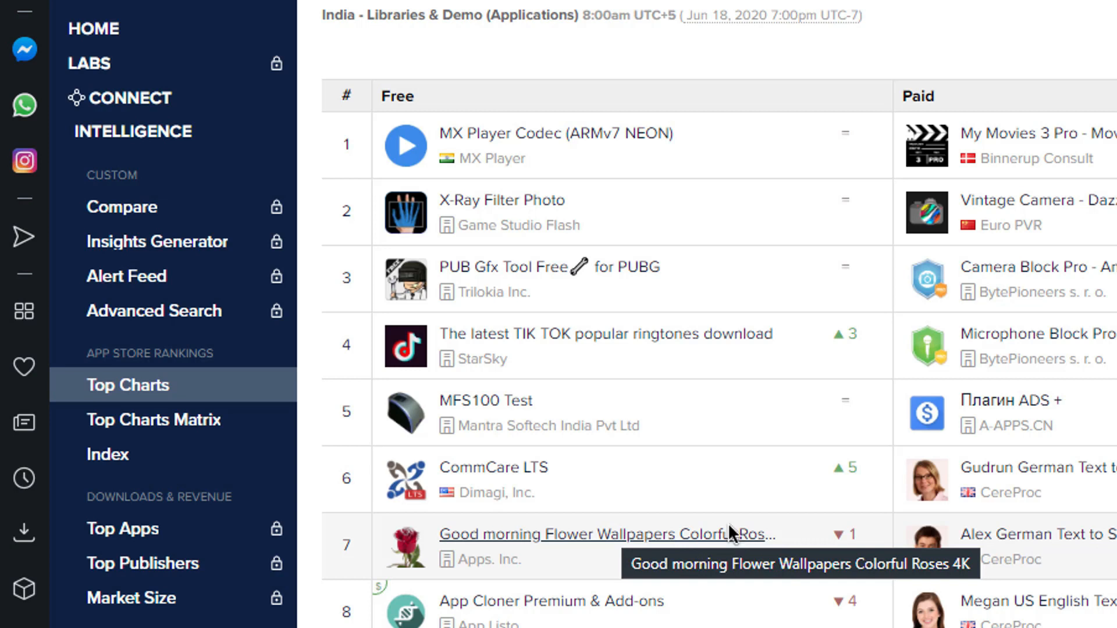
pyautogui.scroll(-6, 729, 523)
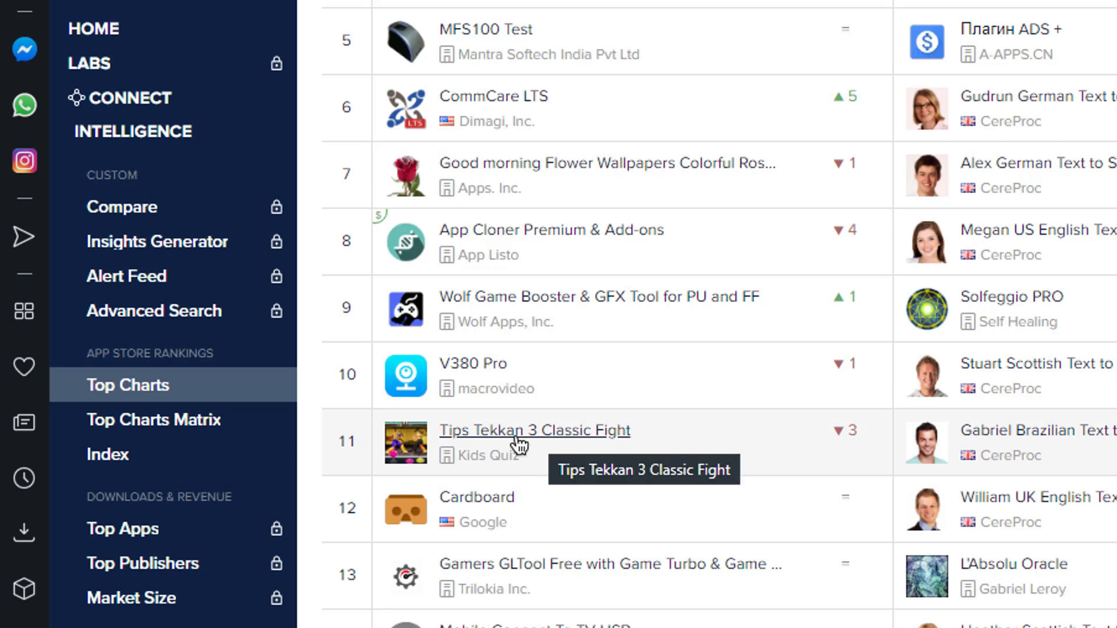
pyautogui.scroll(-10, 628, 444)
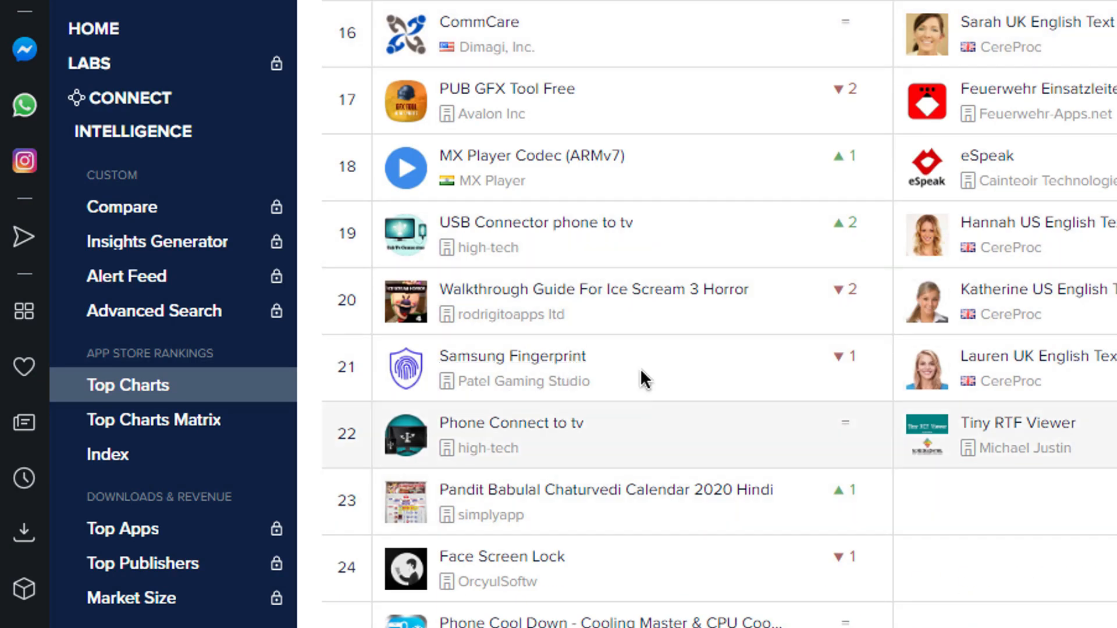
# Review the free apps chart and open StarSky's "The latest TIK TOK popular ringtones download" at rank 4 in a new tab.
pyautogui.scroll(-5, 641, 372)
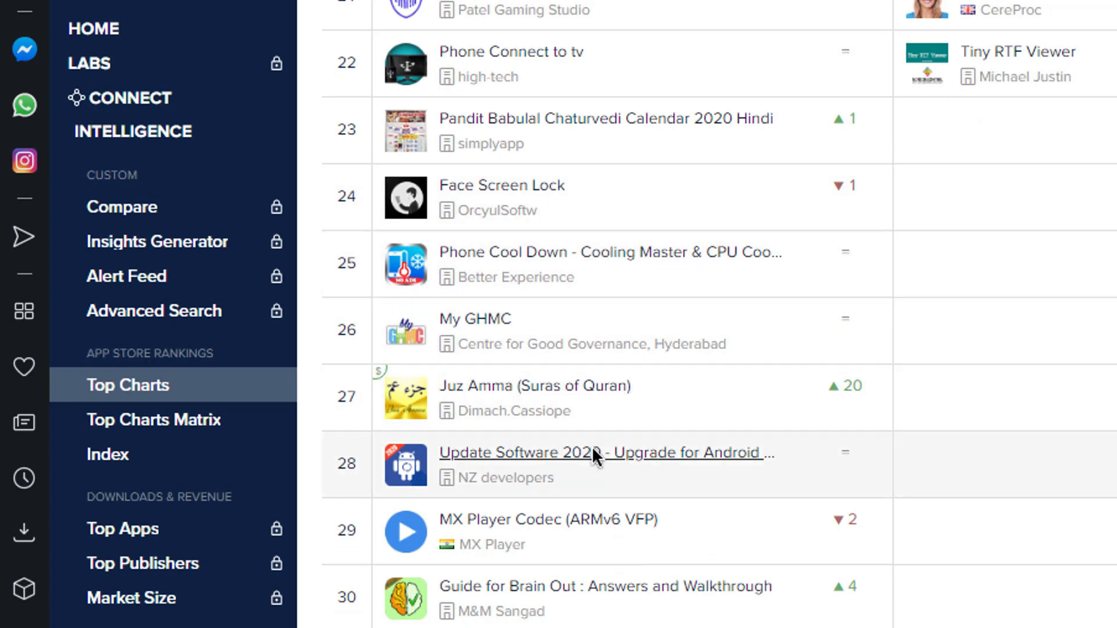
pyautogui.scroll(-5, 587, 454)
pyautogui.scroll(-5, 587, 459)
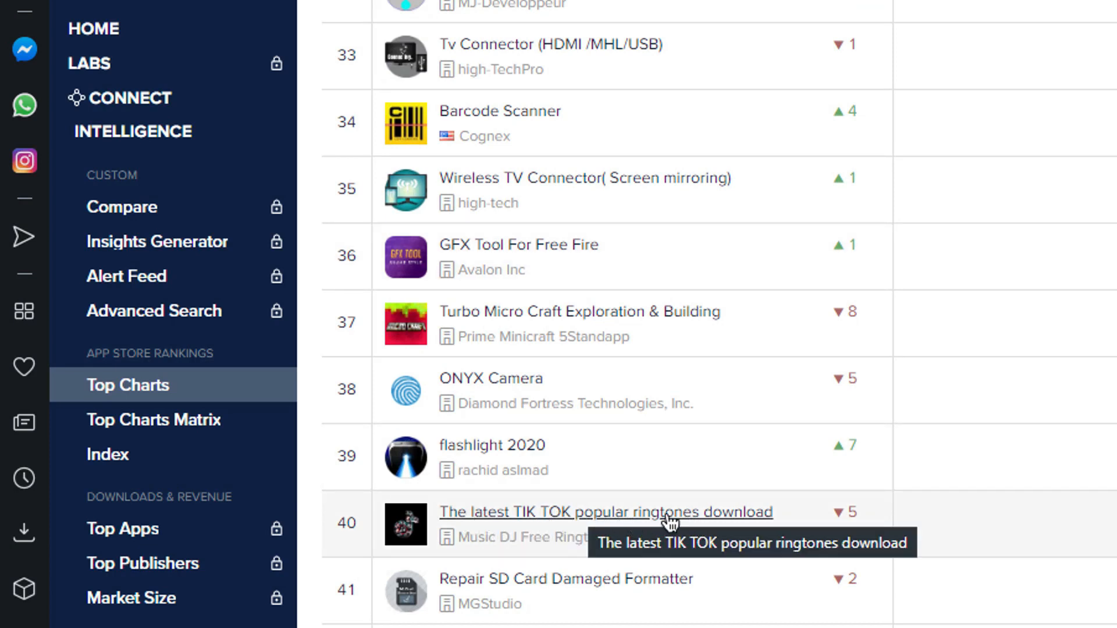
pyautogui.scroll(15, 624, 527)
pyautogui.scroll(15, 623, 518)
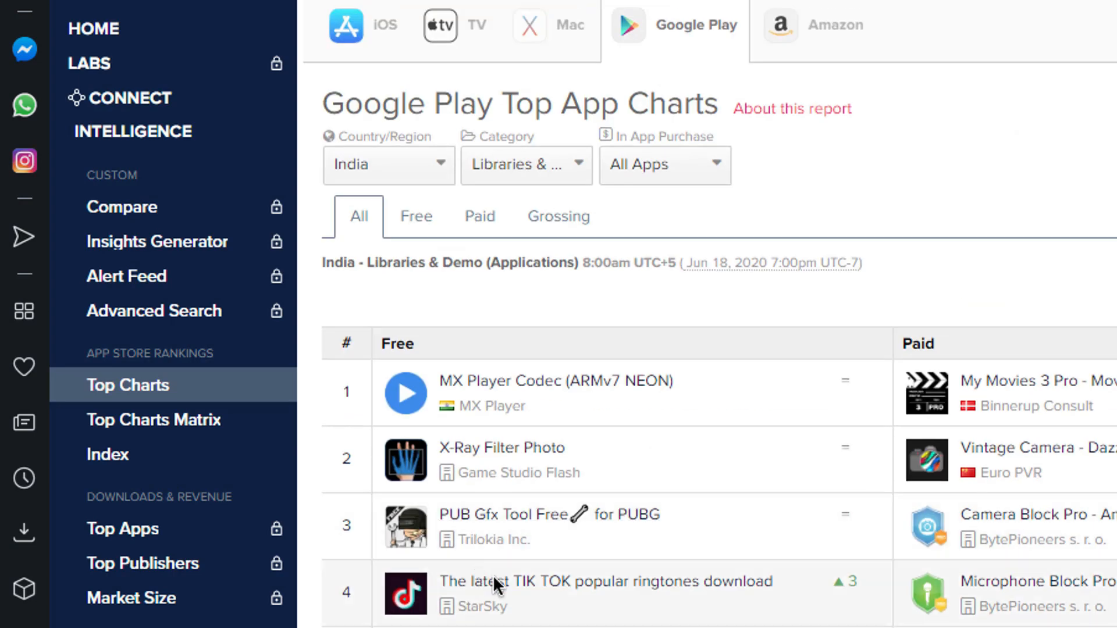
pyautogui.scroll(-6, 669, 567)
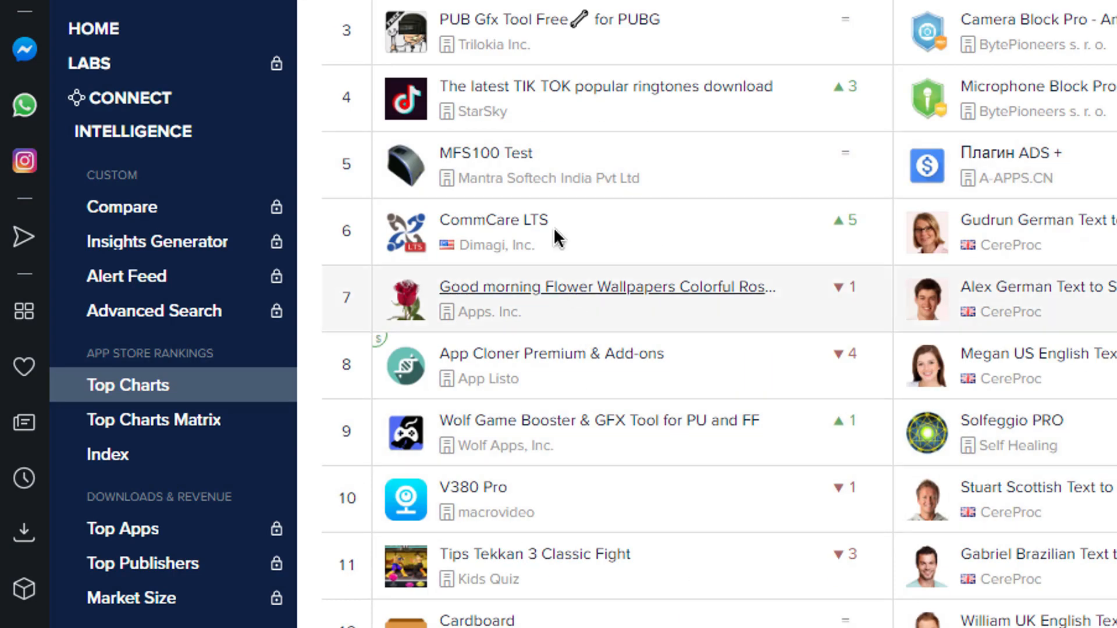
pyautogui.rightClick(515, 87)
pyautogui.click(554, 110)
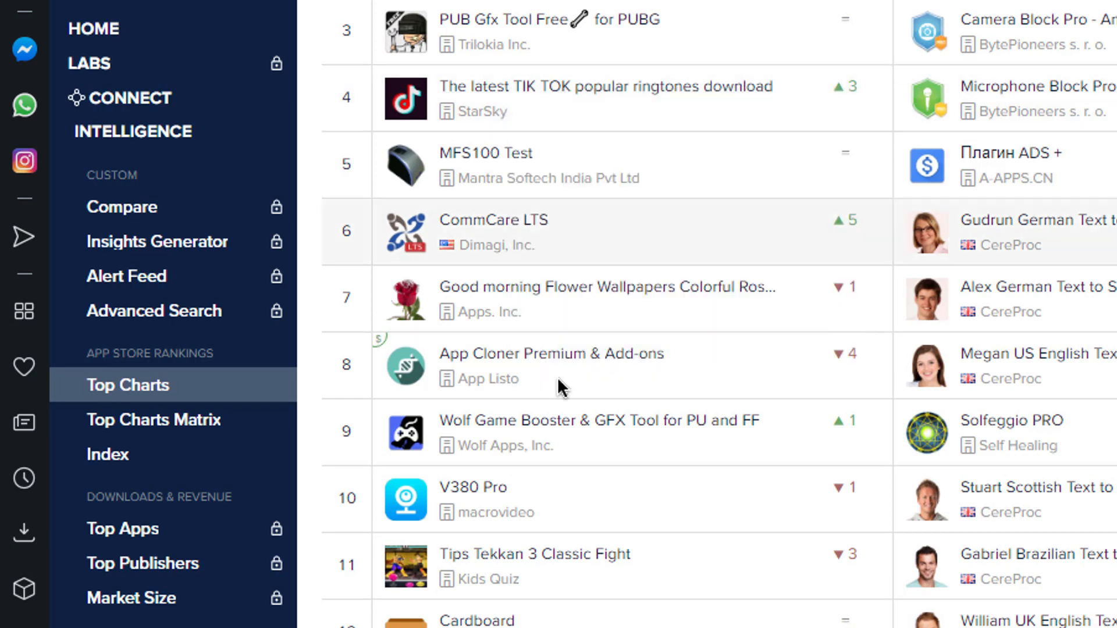
# Open the rank 40 app "The latest TIK TOK popular ringtones download" by Music DJ Free Ringtones Store in a new tab.
pyautogui.scroll(-15, 558, 377)
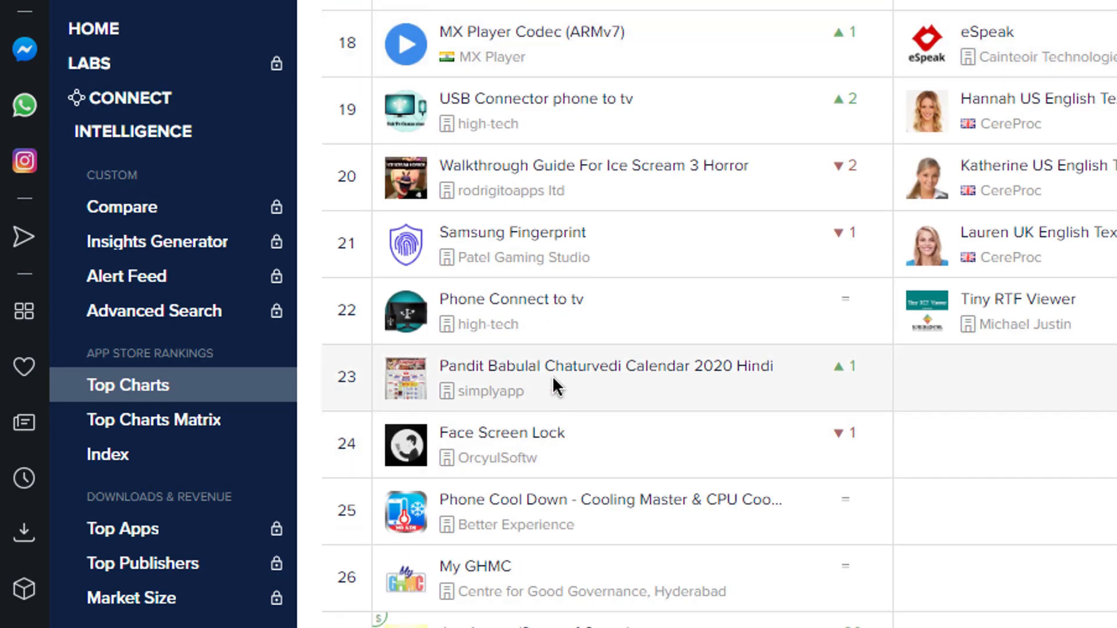
pyautogui.scroll(-4, 552, 384)
pyautogui.scroll(-7, 554, 419)
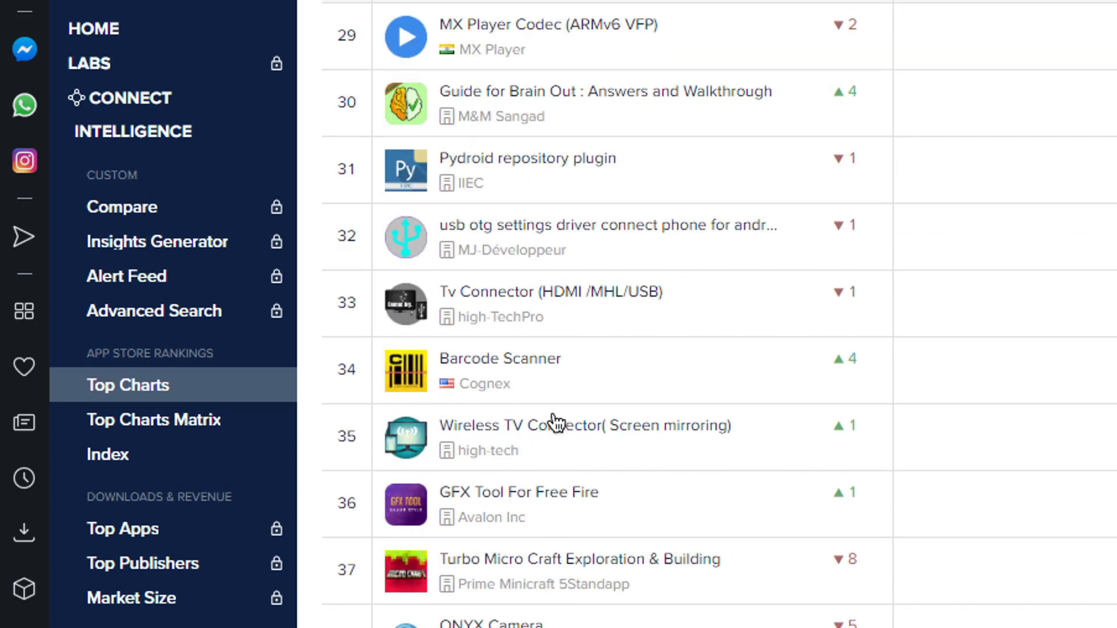
pyautogui.scroll(-6, 556, 422)
pyautogui.rightClick(564, 395)
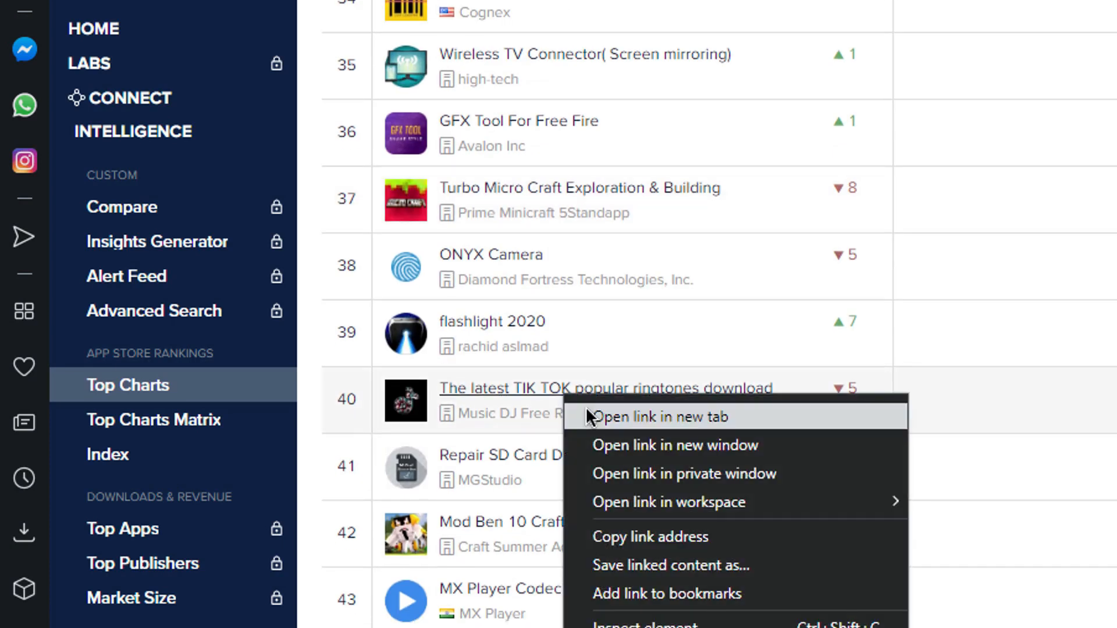
pyautogui.click(586, 410)
# Compare the titles of the StarSky and Music DJ Free Ringtones Store ringtone apps on their detail pages.
pyautogui.scroll(5, 349, 331)
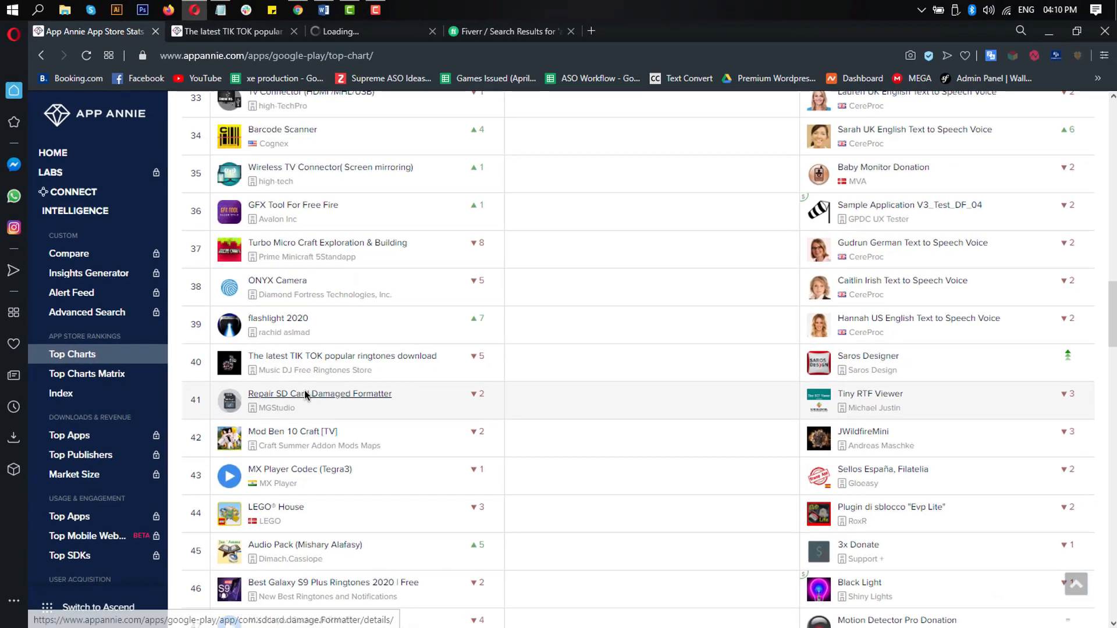
pyautogui.scroll(15, 349, 332)
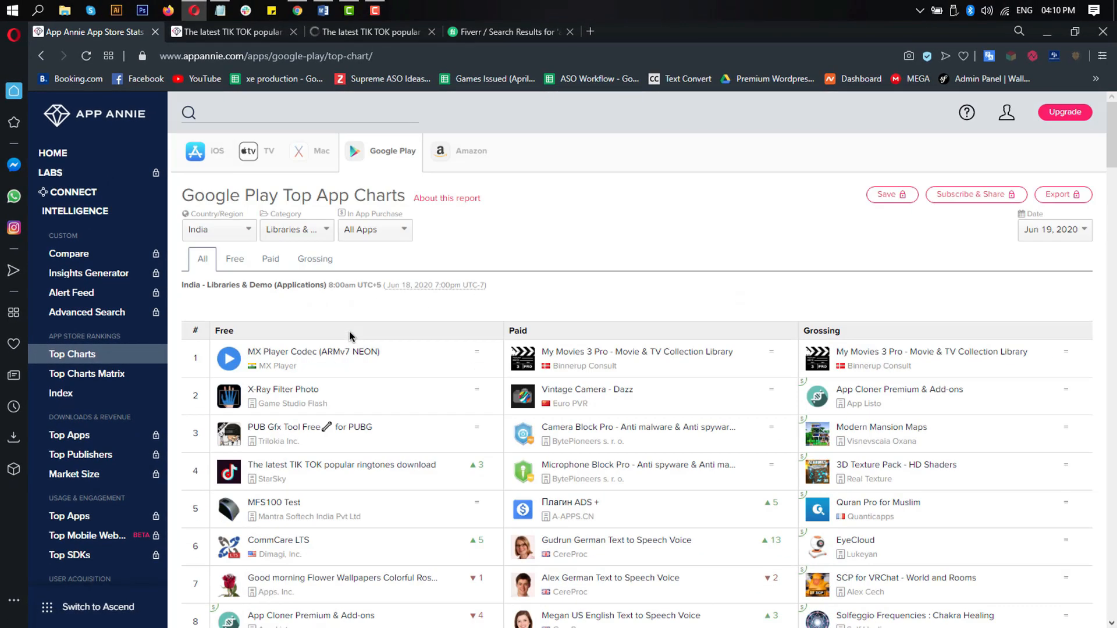
pyautogui.scroll(-6, 350, 336)
pyautogui.click(244, 34)
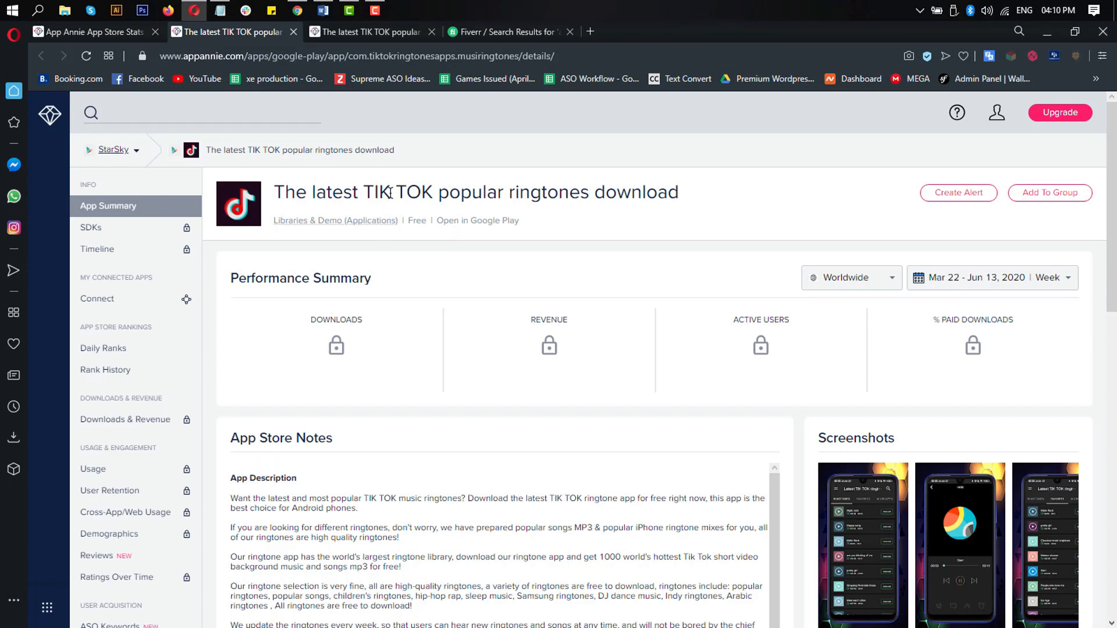
pyautogui.moveTo(274, 198); pyautogui.dragTo(608, 193)
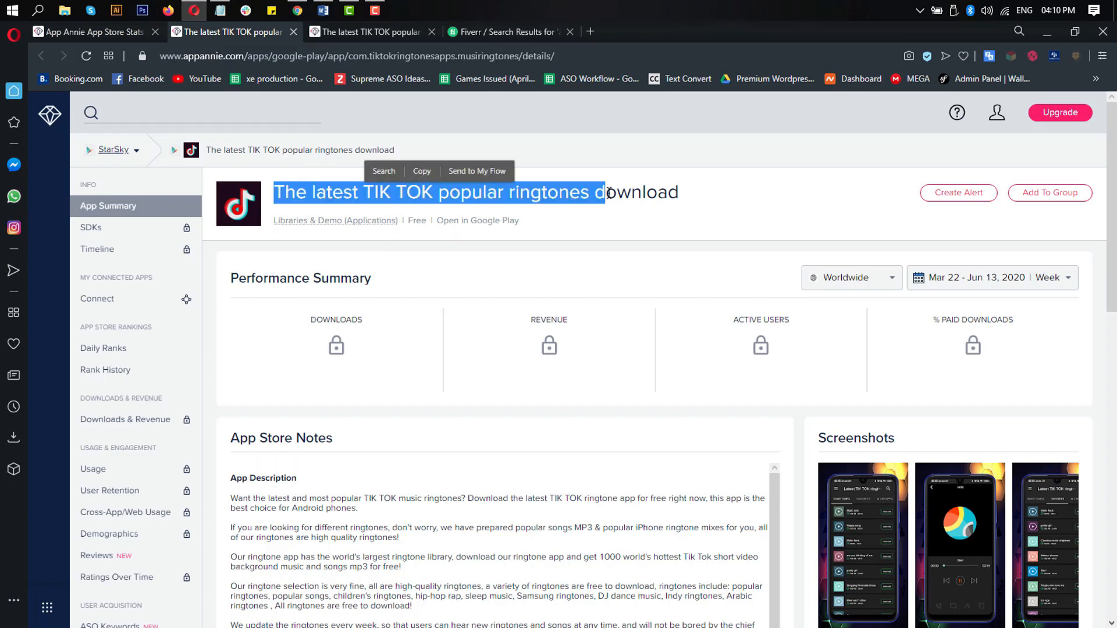
pyautogui.click(392, 33)
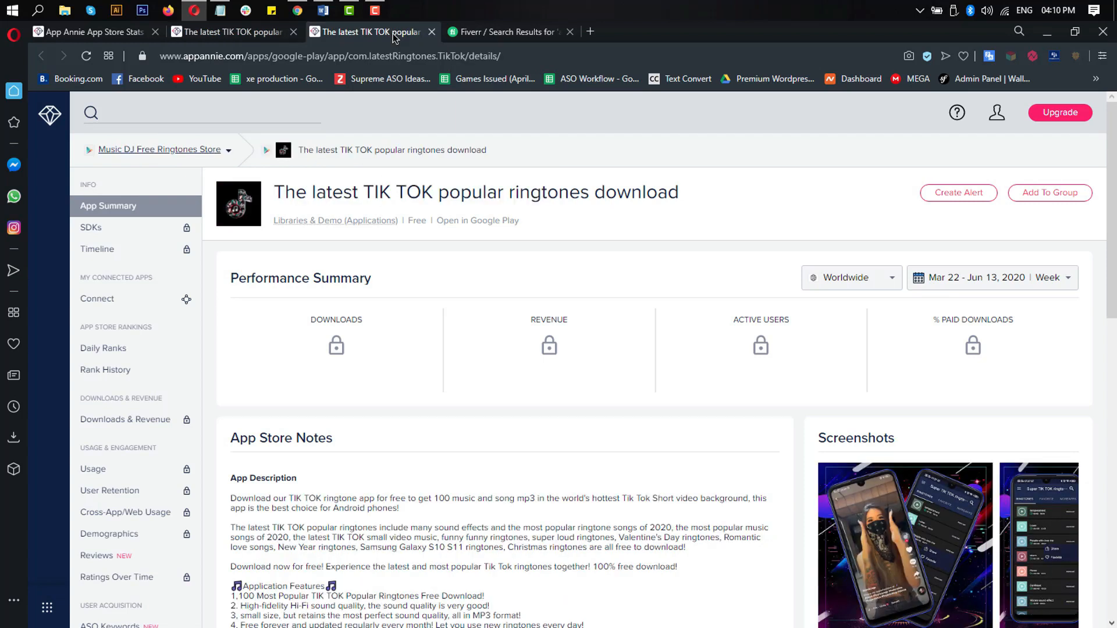
pyautogui.click(233, 36)
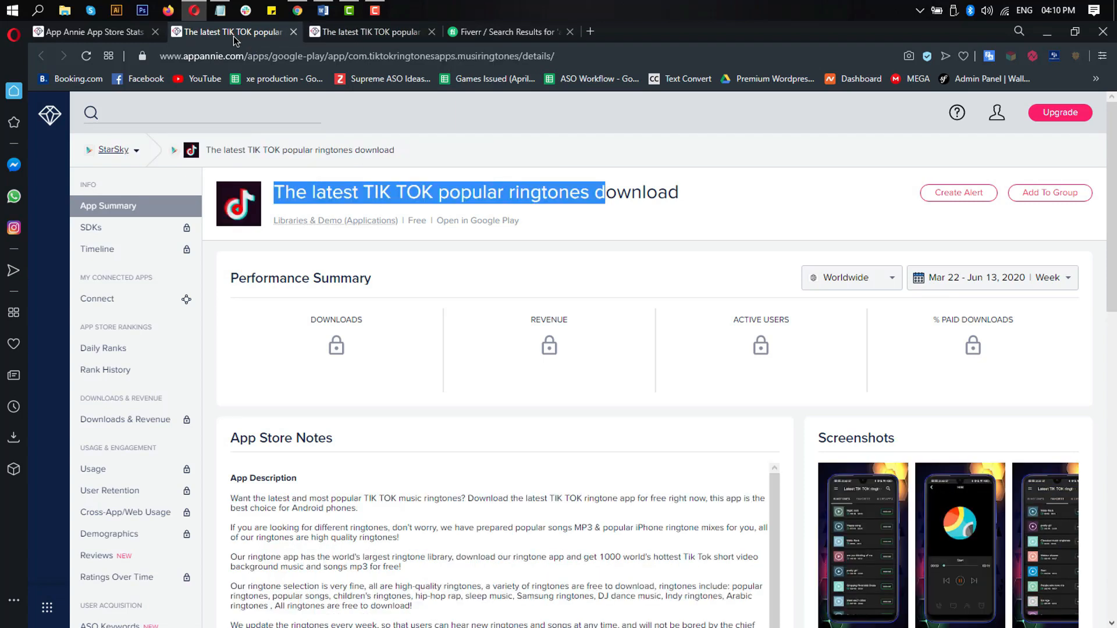
pyautogui.click(600, 194)
pyautogui.moveTo(647, 193); pyautogui.dragTo(367, 193)
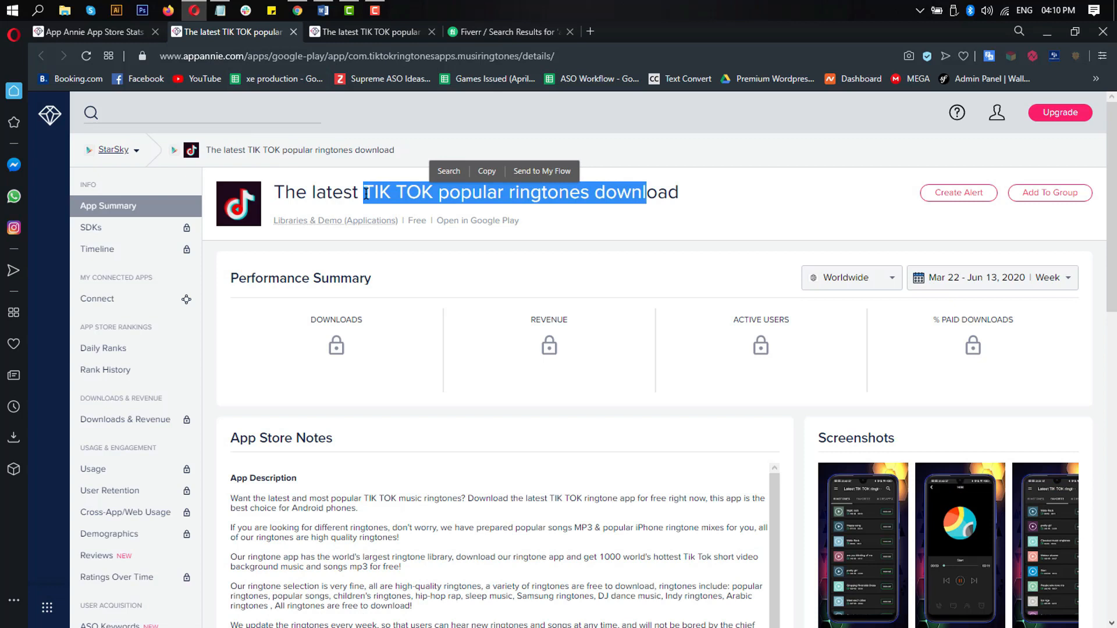
pyautogui.click(367, 194)
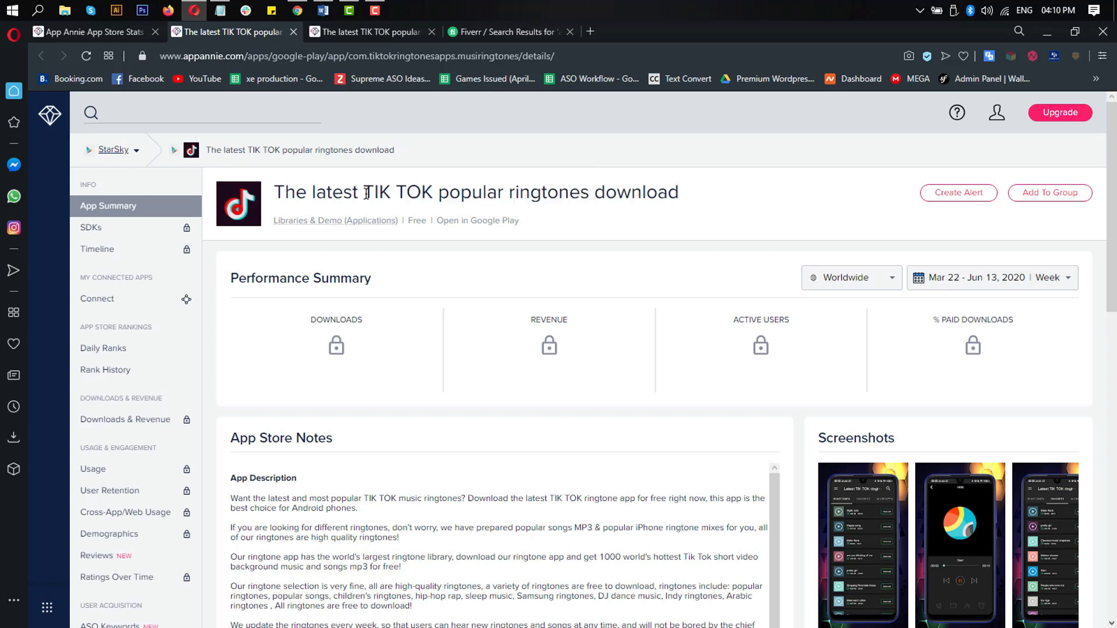
# Examine the version number and current release date on the StarSky ringtone app's summary page.
pyautogui.scroll(-8, 368, 194)
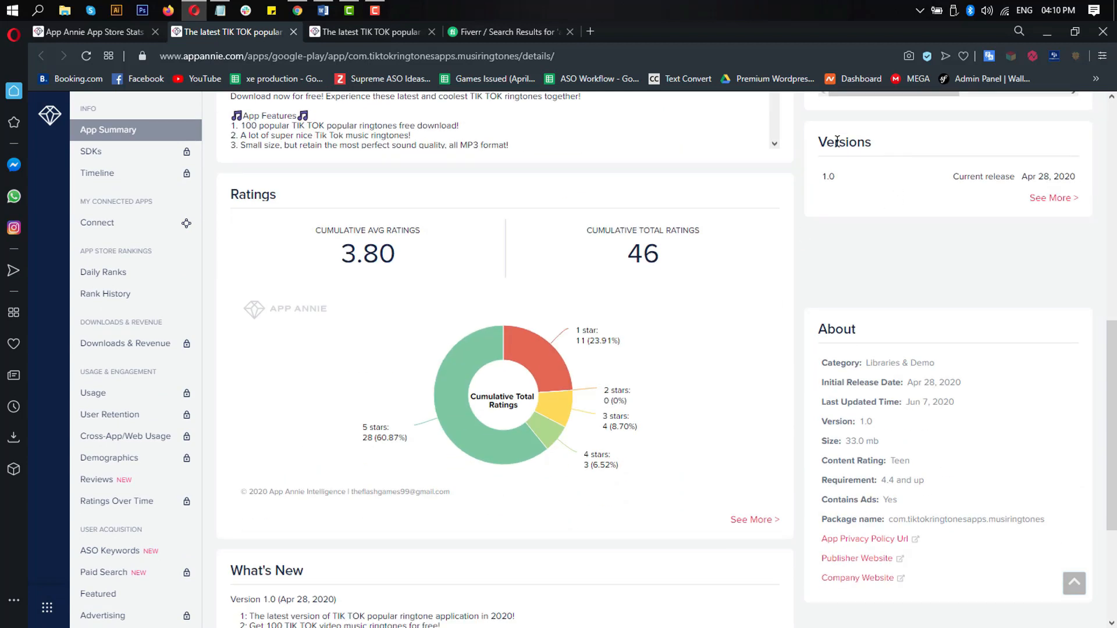
pyautogui.doubleClick(836, 142)
pyautogui.scroll(2, 879, 153)
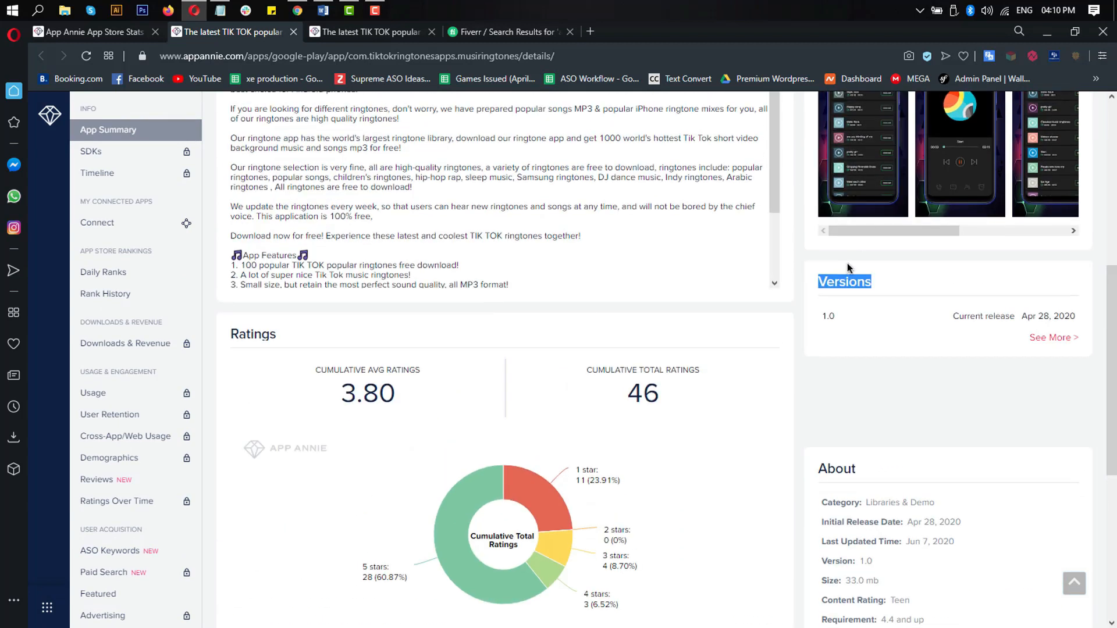
pyautogui.moveTo(822, 314); pyautogui.dragTo(860, 317)
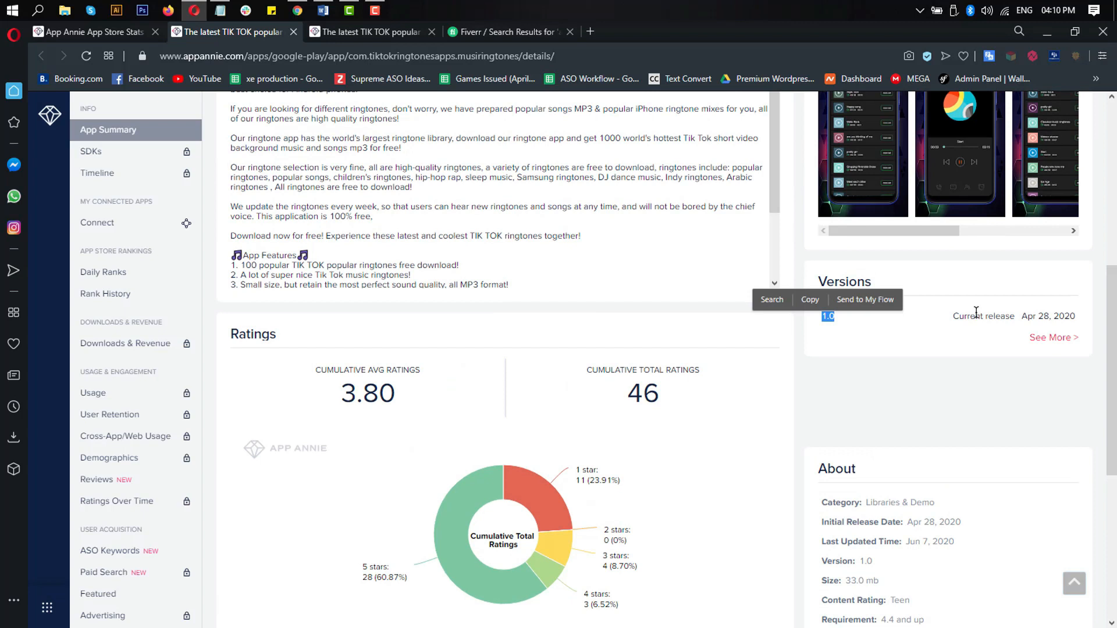
pyautogui.moveTo(961, 316); pyautogui.dragTo(1024, 317)
pyautogui.click(1019, 320)
pyautogui.scroll(5, 753, 315)
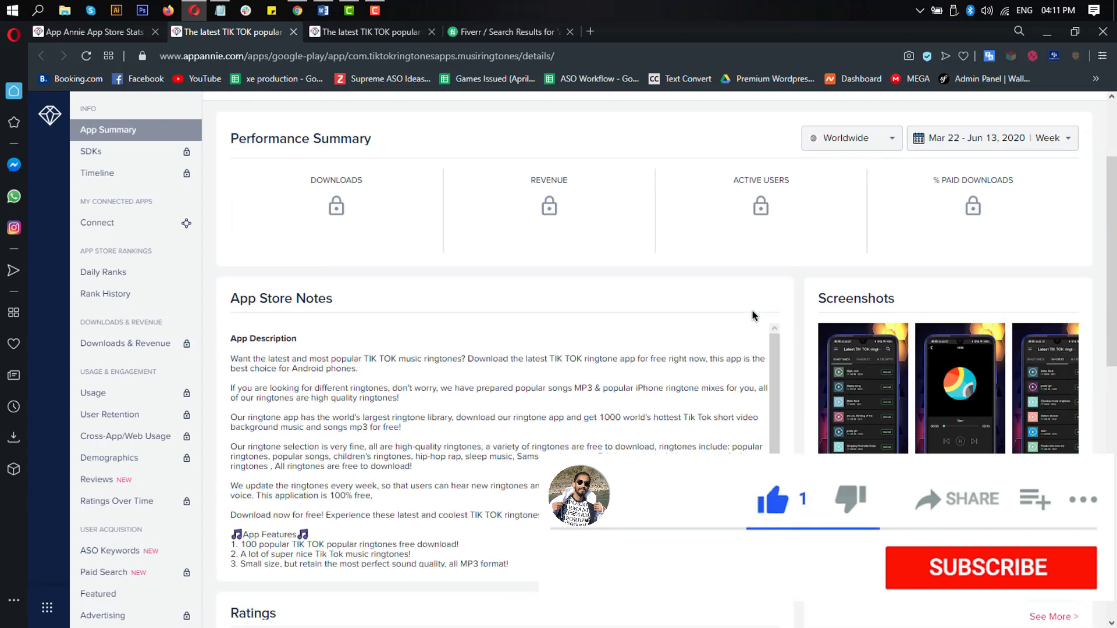
pyautogui.scroll(2, 752, 316)
# Check the current release date in the Versions section of the Music DJ Free Ringtones Store app's page.
pyautogui.click(394, 32)
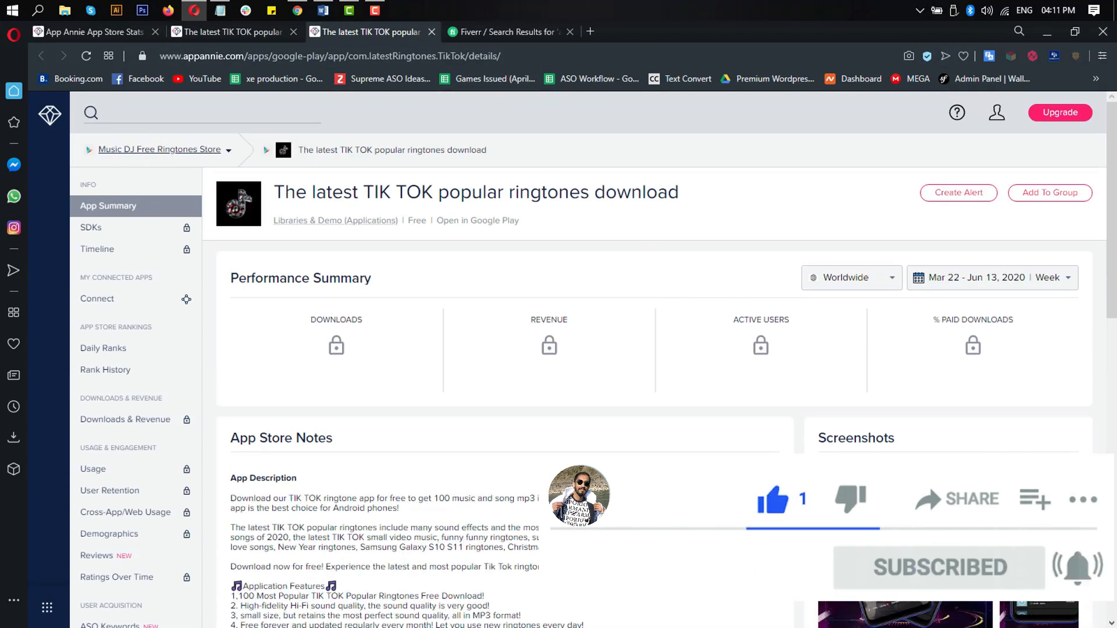
pyautogui.scroll(-7, 1011, 343)
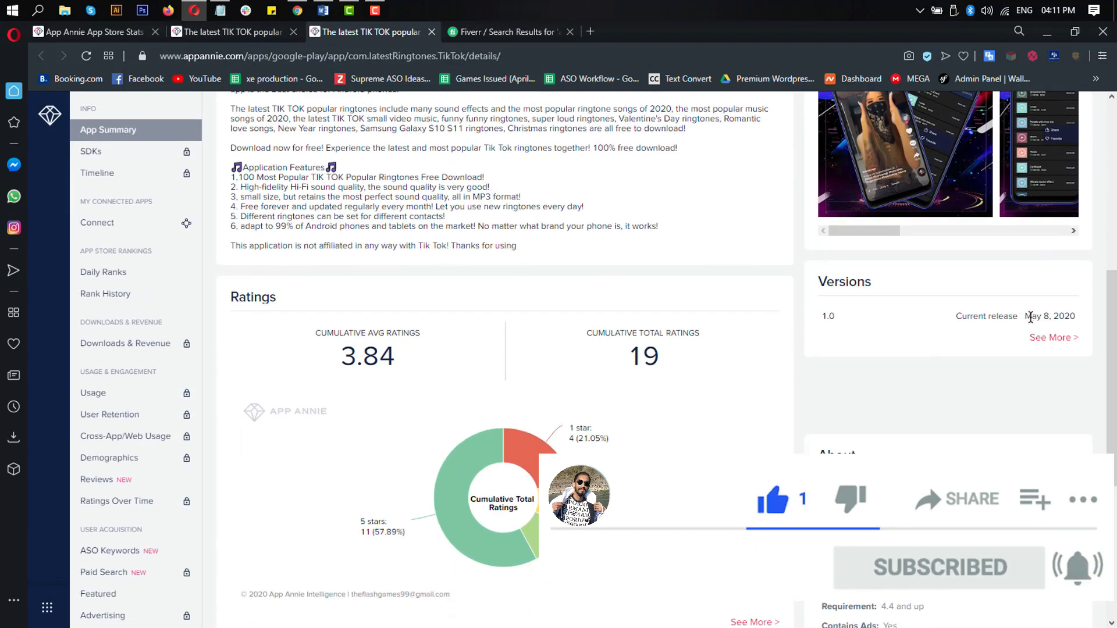
pyautogui.moveTo(1036, 317); pyautogui.dragTo(1074, 318)
pyautogui.click(910, 324)
pyautogui.scroll(7, 721, 269)
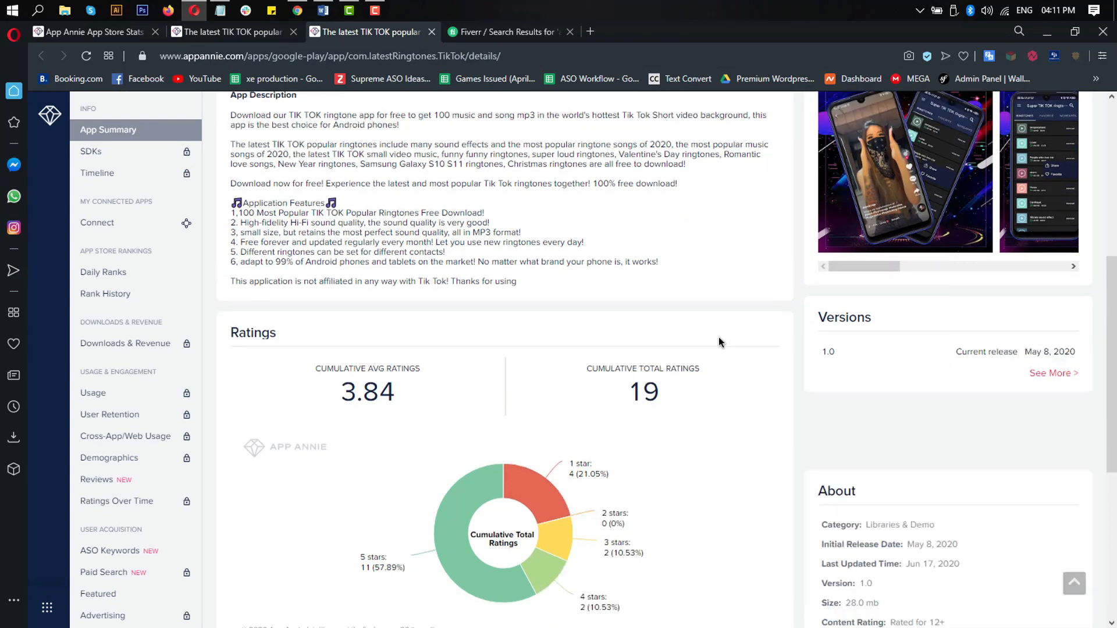
# Return to the Google Play top charts and highlight the rank change of StarSky's TIK TOK ringtone app.
pyautogui.click(215, 36)
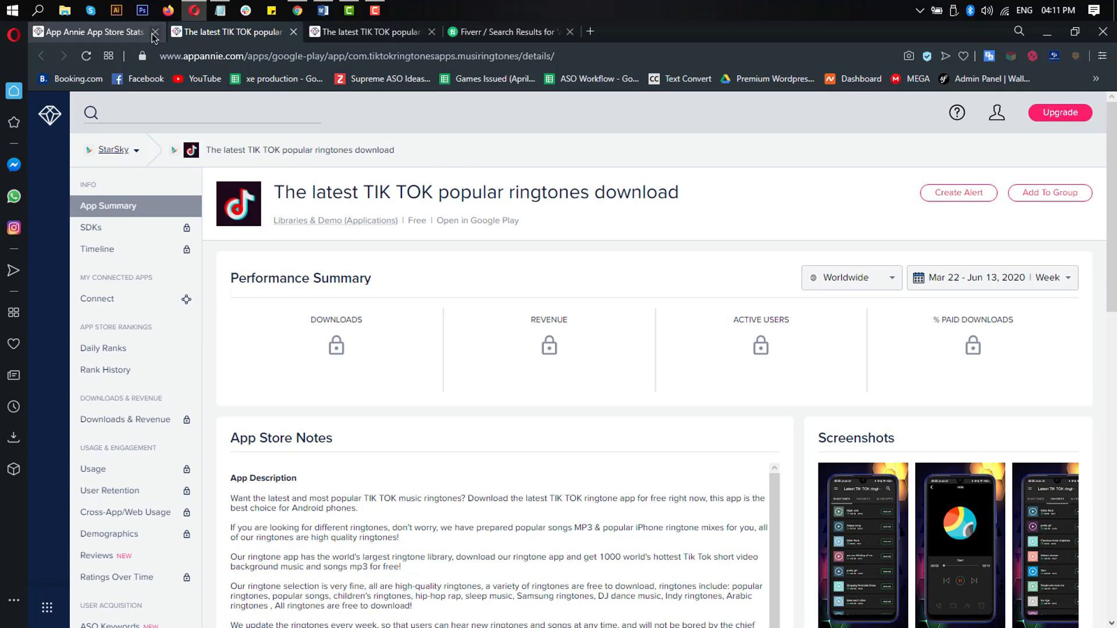
pyautogui.click(134, 36)
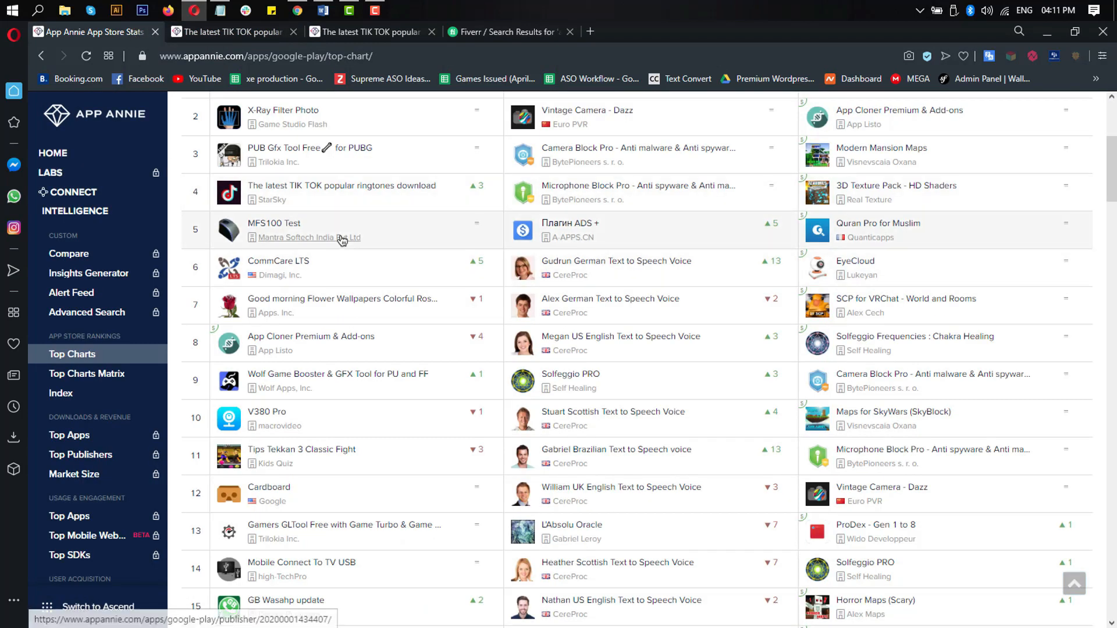
pyautogui.moveTo(489, 187); pyautogui.dragTo(470, 187)
pyautogui.click(475, 187)
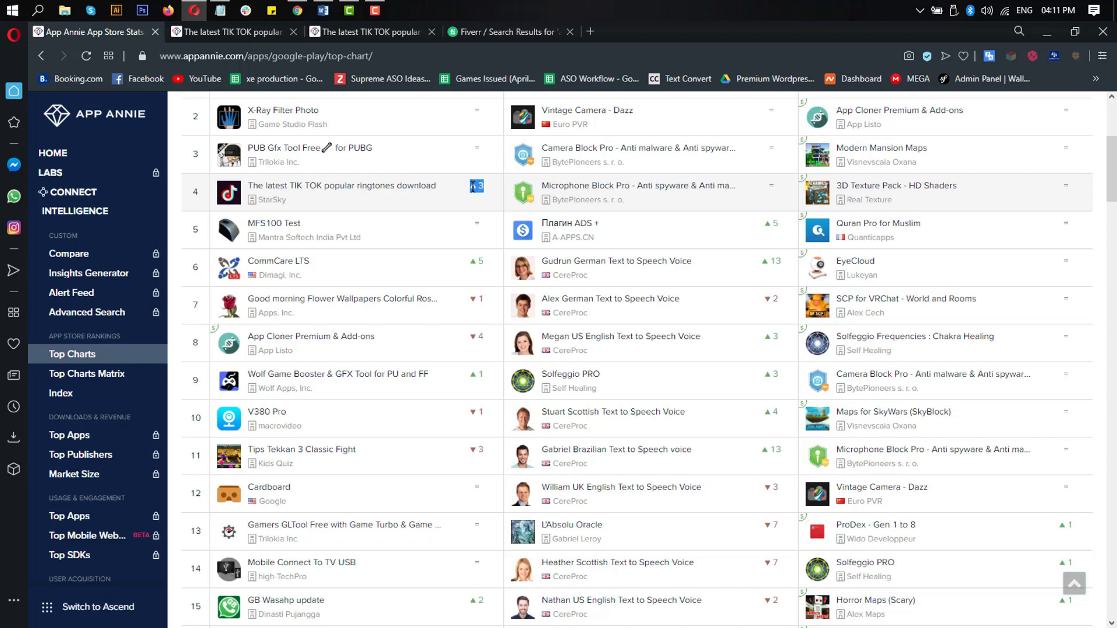
pyautogui.scroll(1, 428, 219)
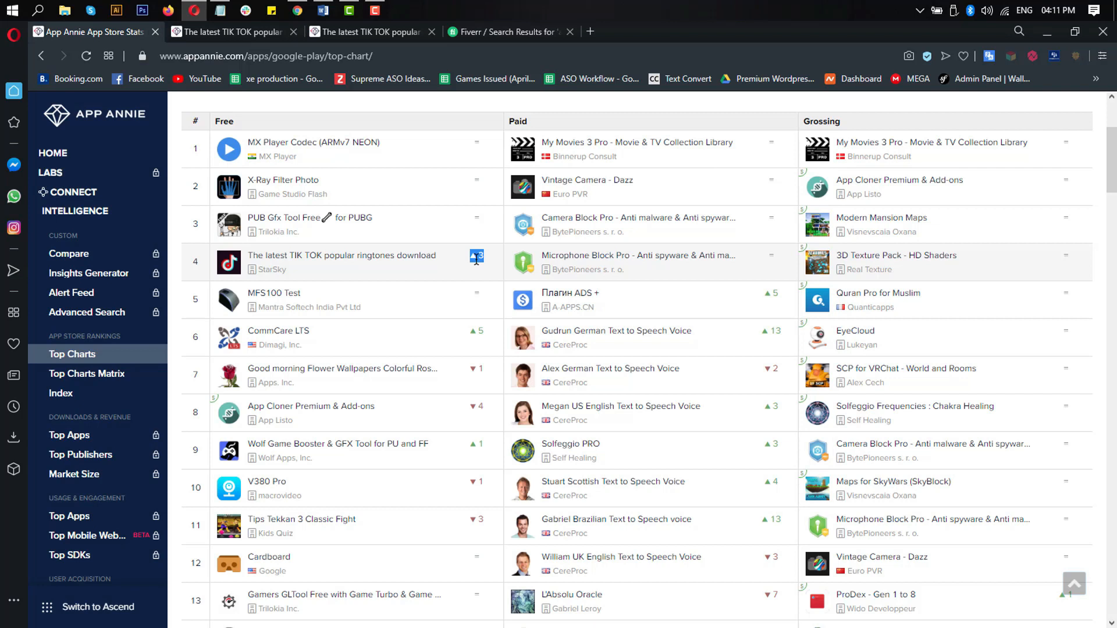
pyautogui.click(465, 262)
# Look through India's Libraries & Demo chart again and re-examine the rank-change indicator of the rank 4 free app.
pyautogui.scroll(3, 463, 261)
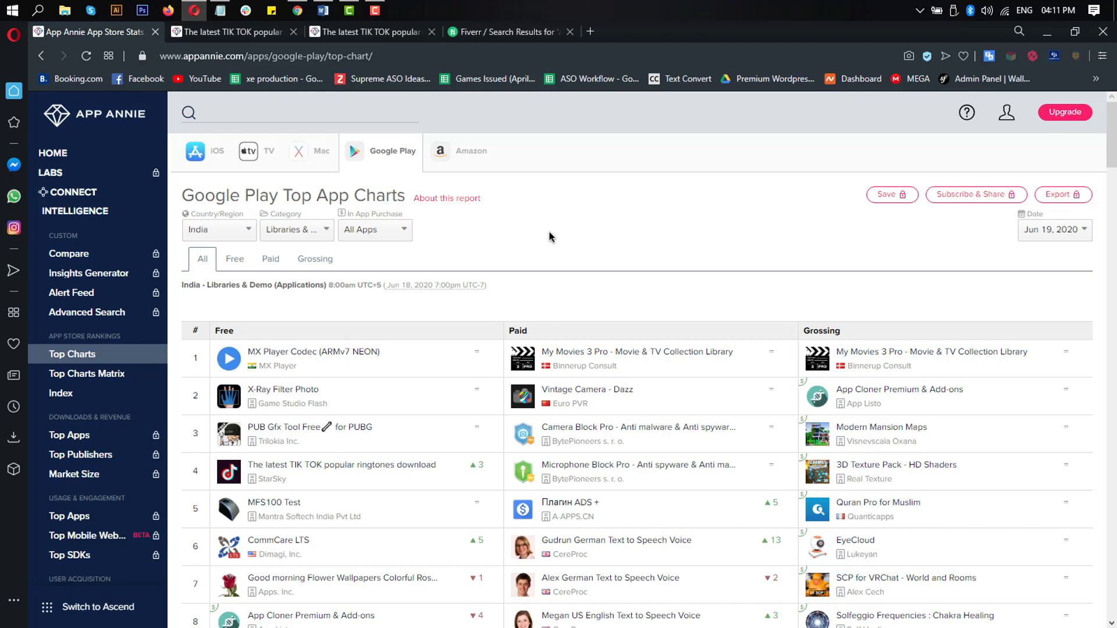
pyautogui.scroll(-3, 544, 235)
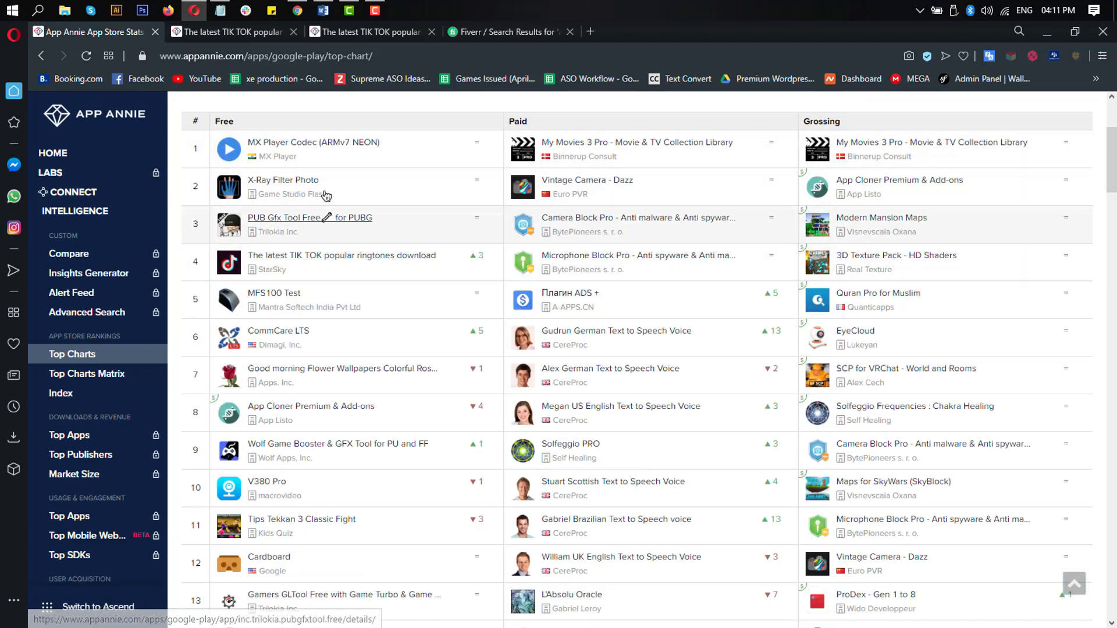
pyautogui.scroll(-3, 290, 290)
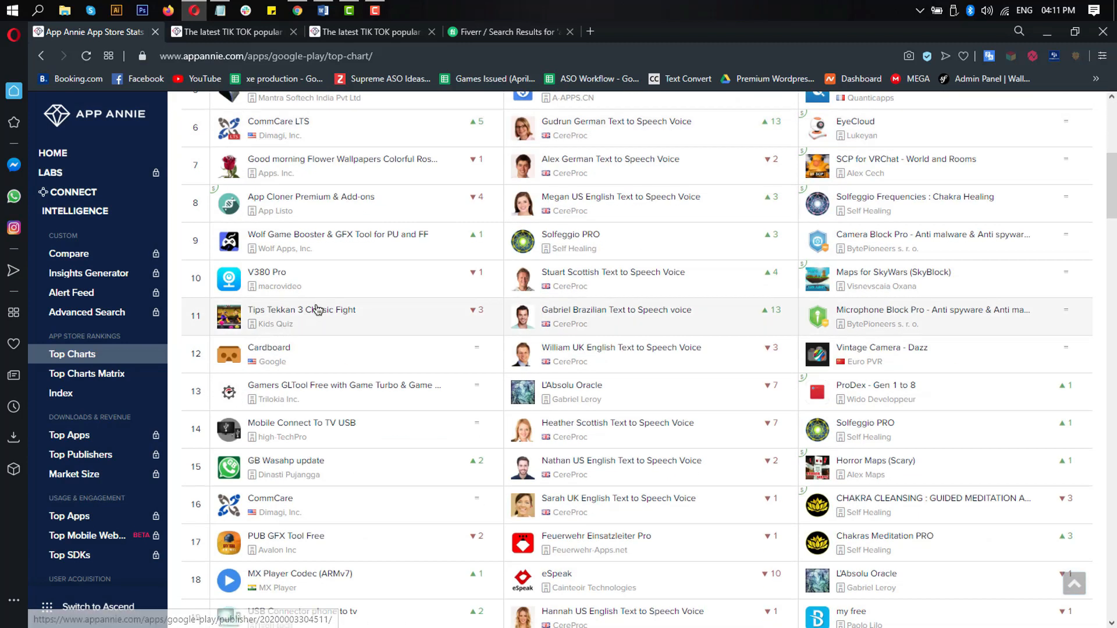
pyautogui.scroll(-4, 319, 297)
pyautogui.scroll(10, 378, 317)
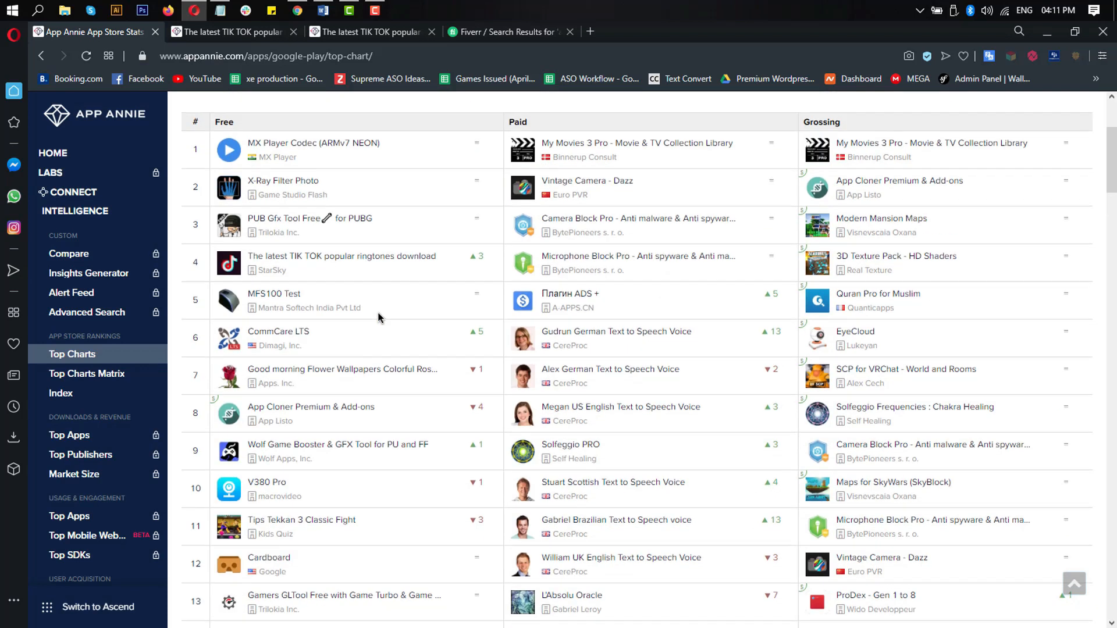
pyautogui.scroll(-3, 379, 316)
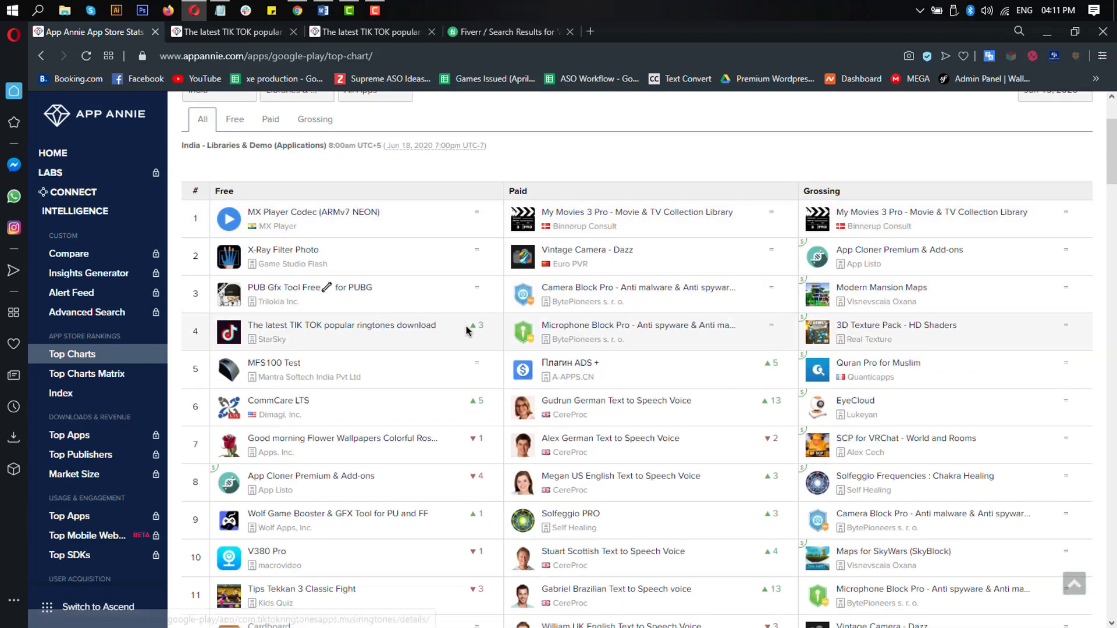
pyautogui.moveTo(485, 330); pyautogui.dragTo(469, 328)
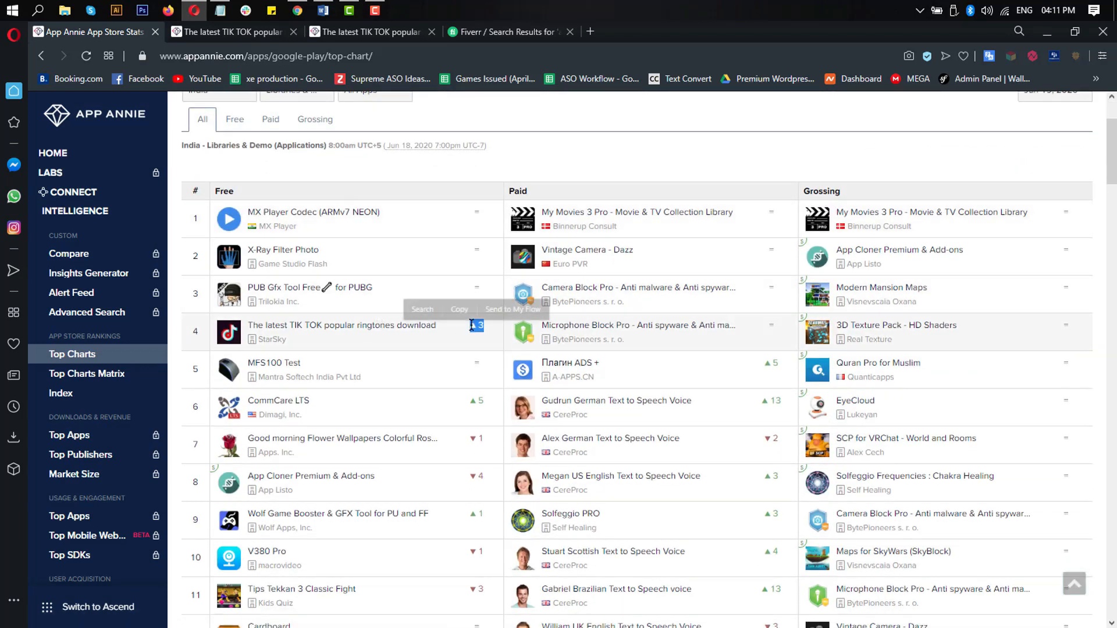
pyautogui.click(489, 445)
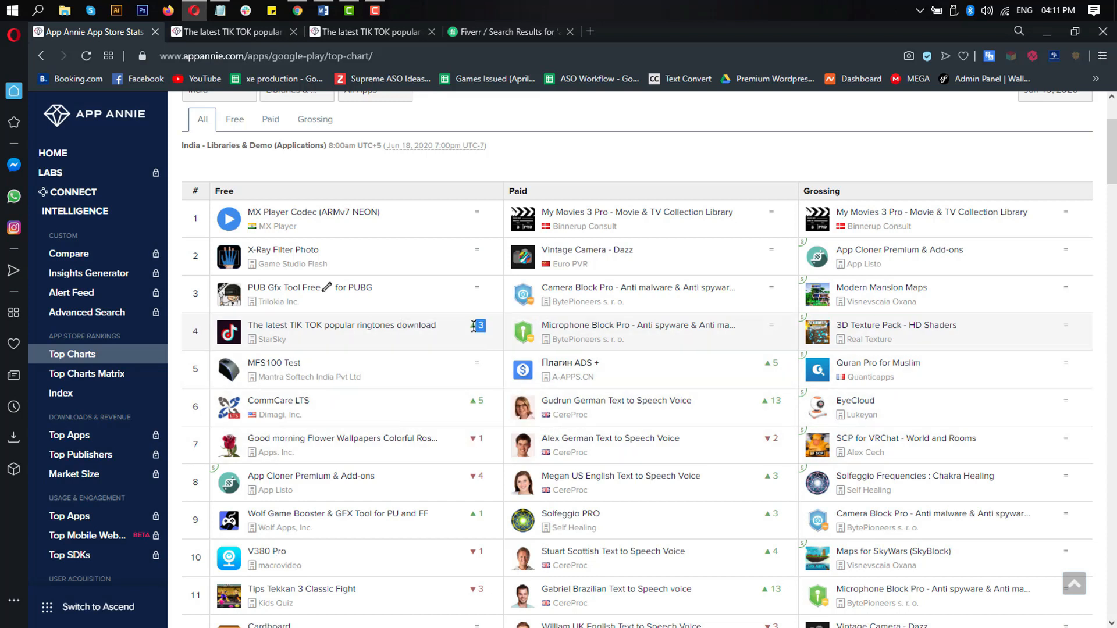
pyautogui.moveTo(487, 327); pyautogui.dragTo(474, 327)
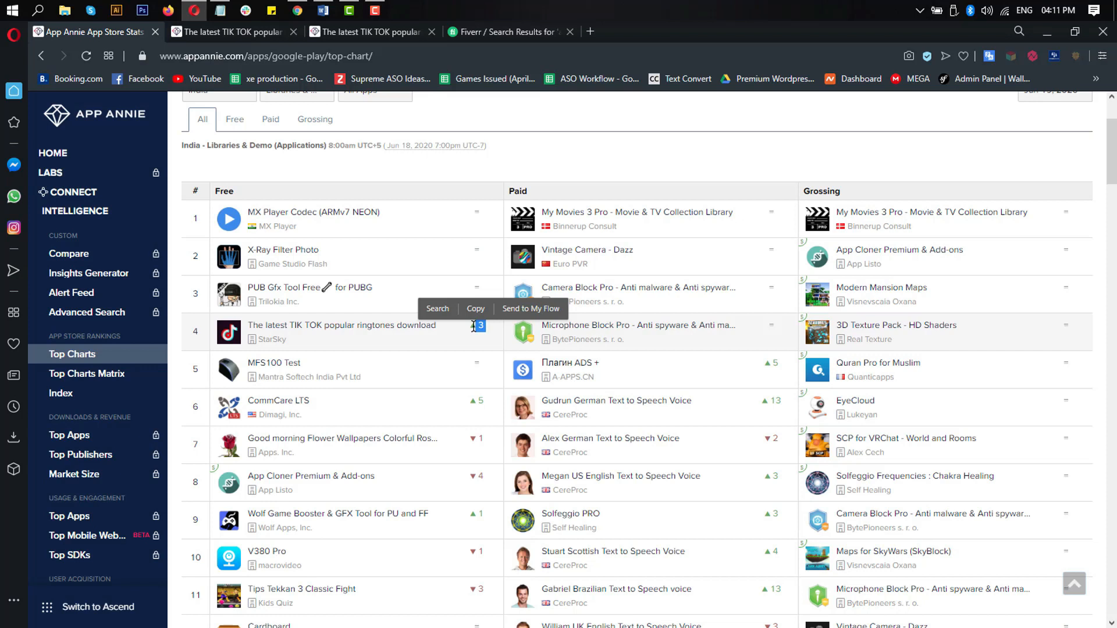
# Highlight the rank 4 free app's rank-change figure once more and skim India's Libraries & Demo chart.
pyautogui.click(474, 327)
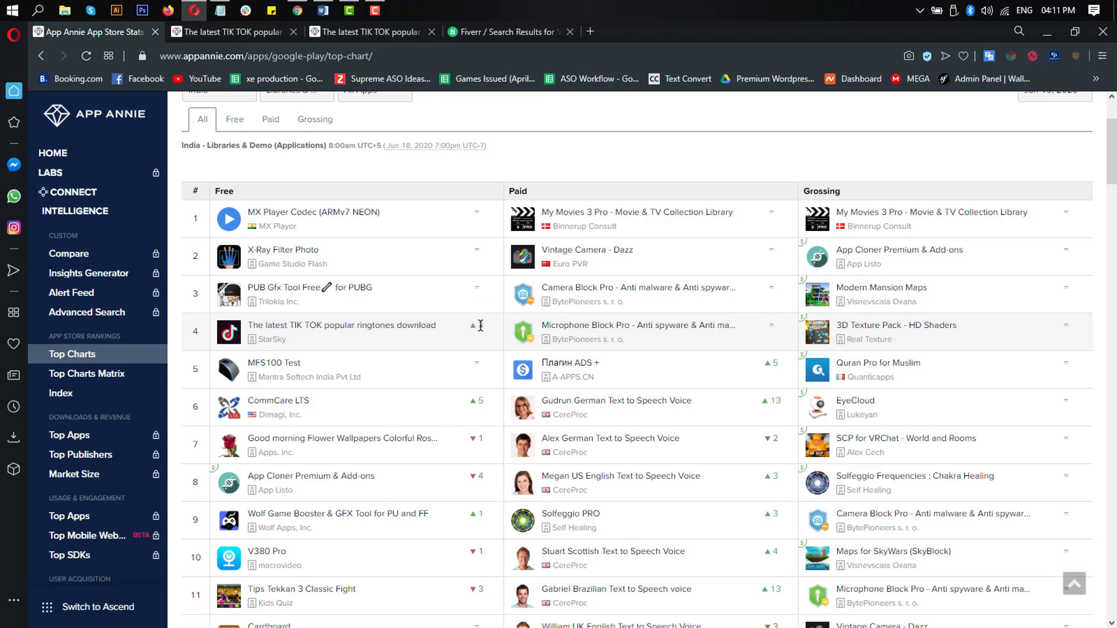
pyautogui.doubleClick(479, 326)
pyautogui.scroll(-8, 444, 342)
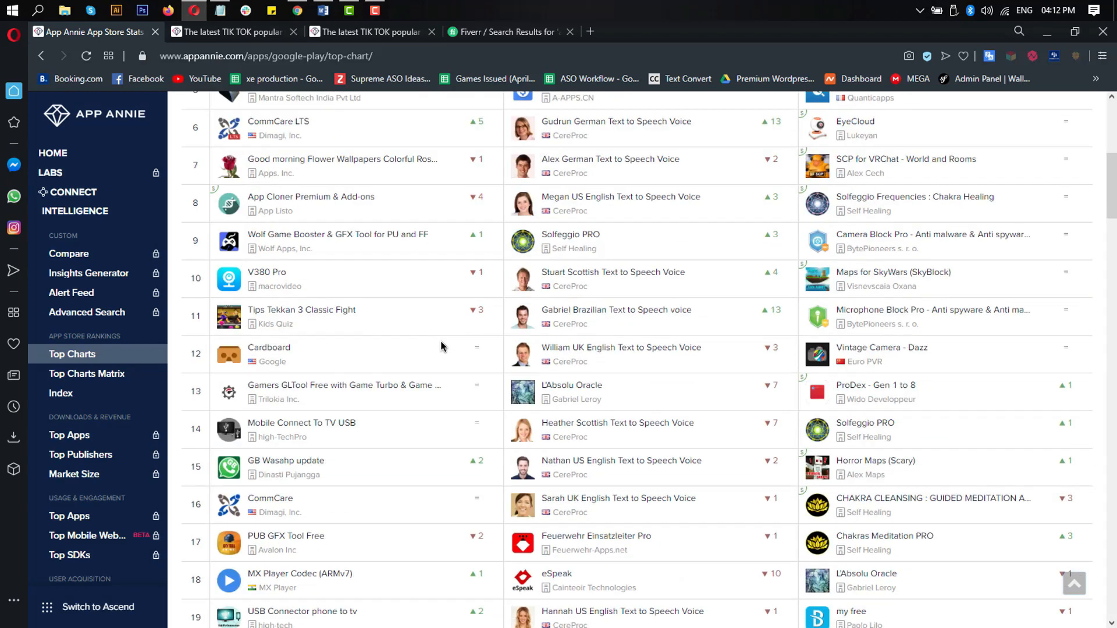
pyautogui.scroll(10, 368, 328)
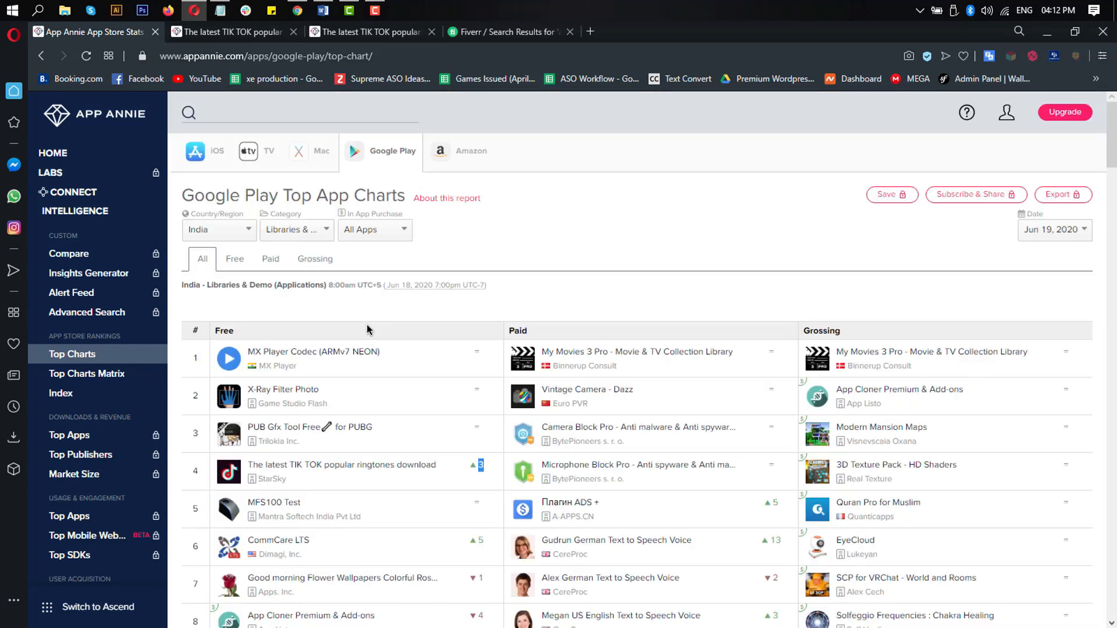
# Switch to the Music DJ Free Ringtones Store app's summary page and examine its cumulative total ratings.
pyautogui.click(245, 36)
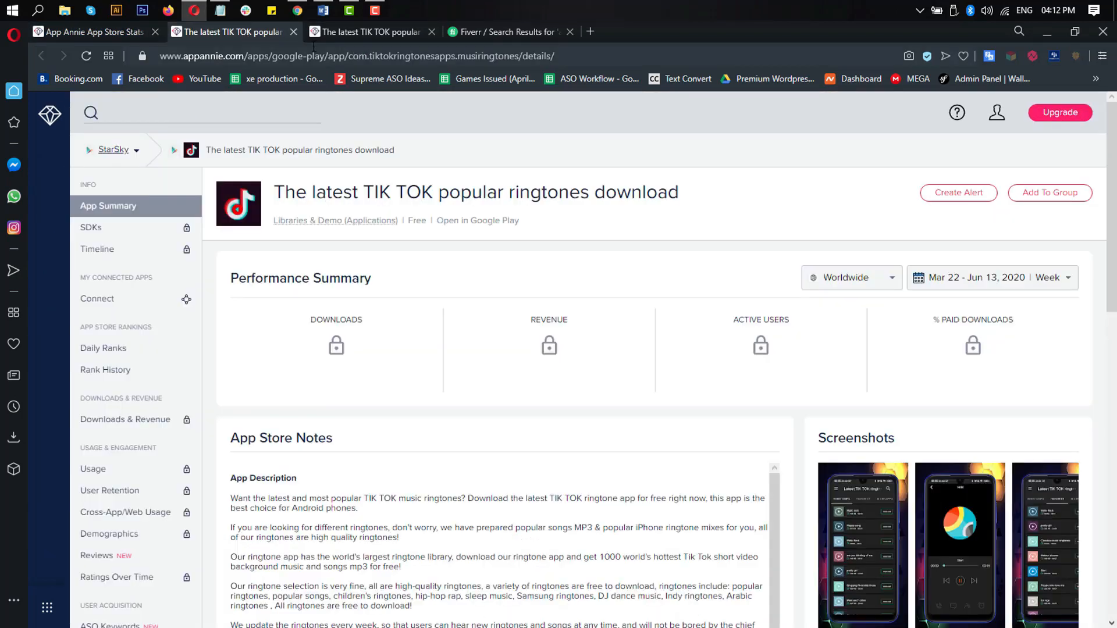
pyautogui.click(345, 29)
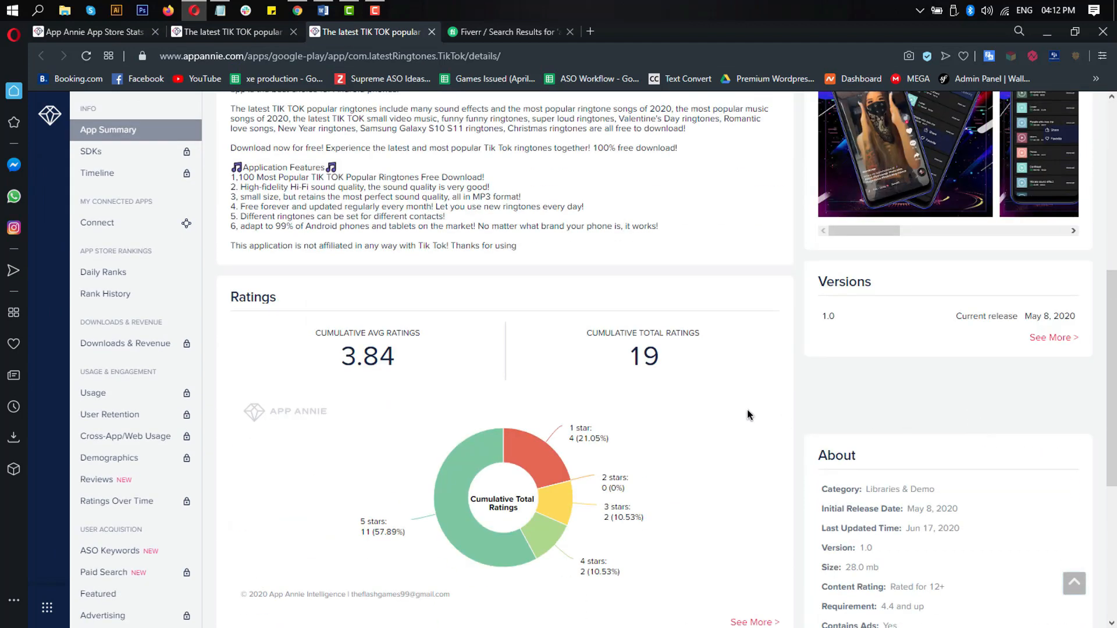
pyautogui.moveTo(643, 358); pyautogui.dragTo(661, 358)
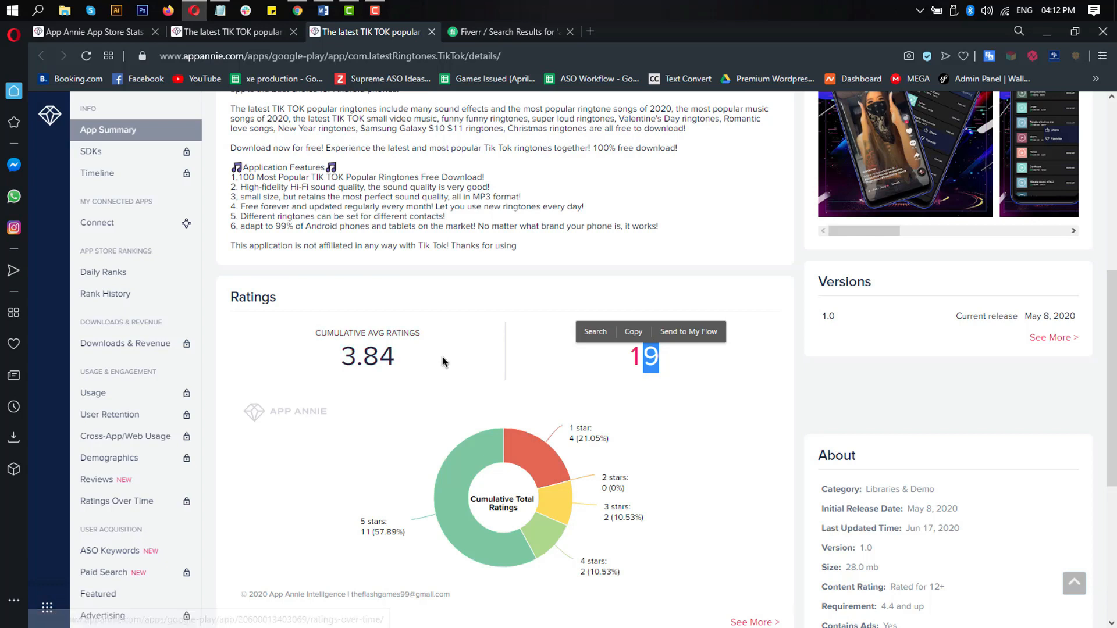
pyautogui.click(453, 319)
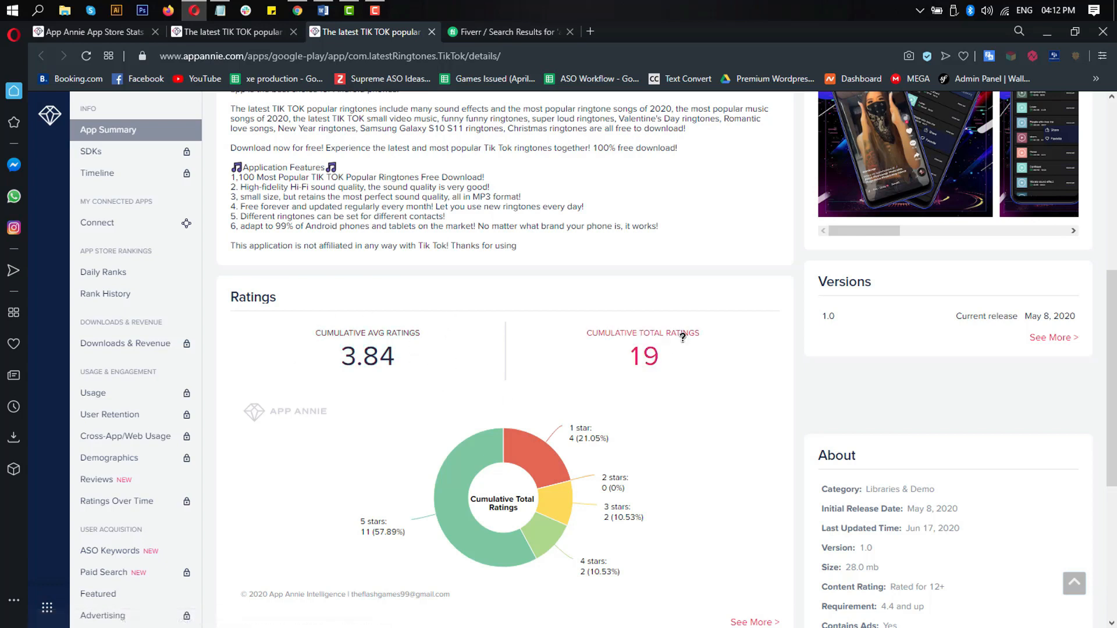
pyautogui.scroll(1, 487, 380)
pyautogui.scroll(8, 487, 379)
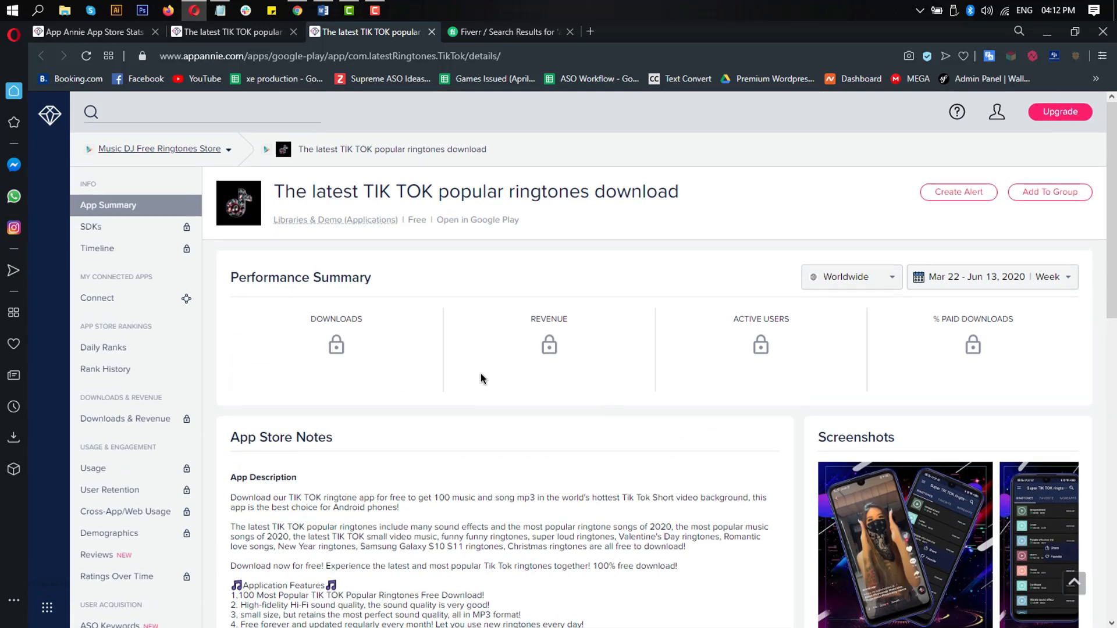
pyautogui.scroll(-10, 482, 379)
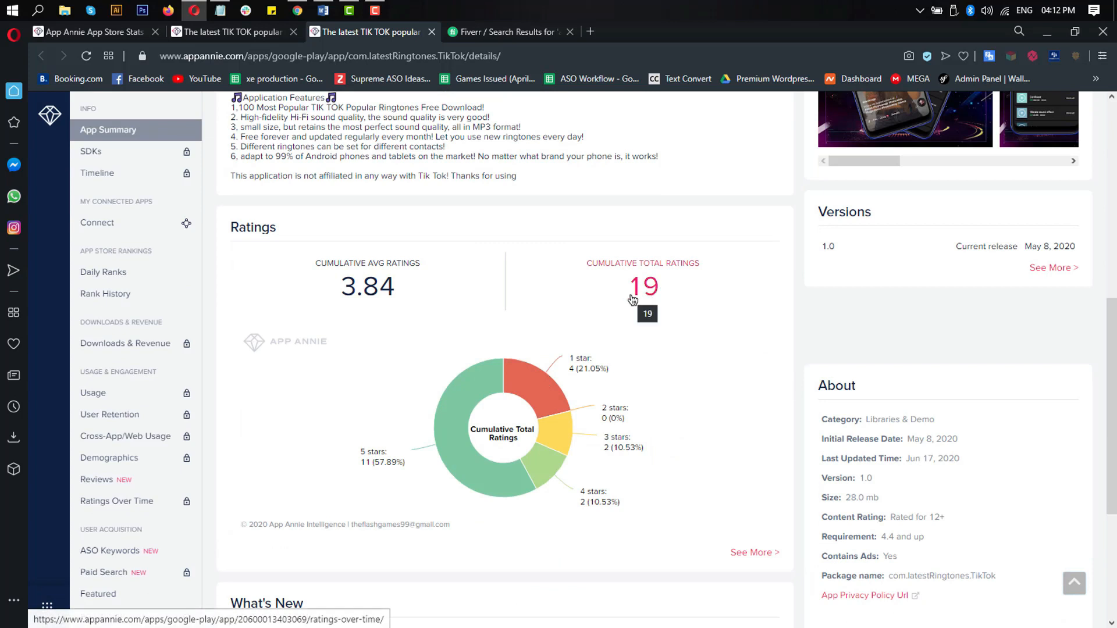
pyautogui.moveTo(581, 281)
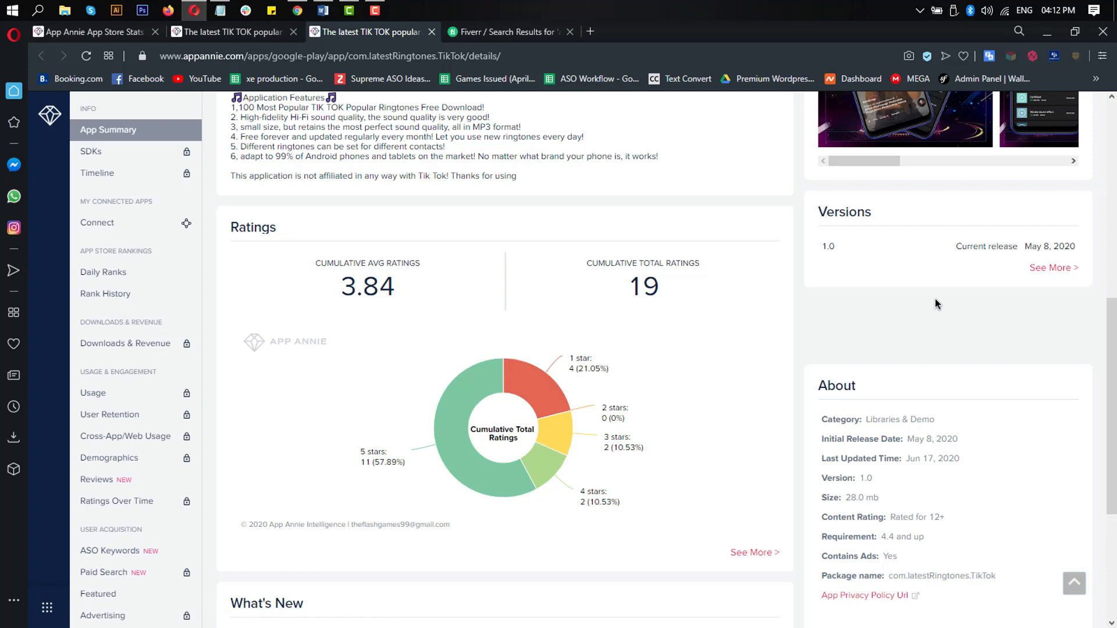
# Review the Music DJ ringtone app's description alongside its ratings and version details.
pyautogui.scroll(3, 559, 345)
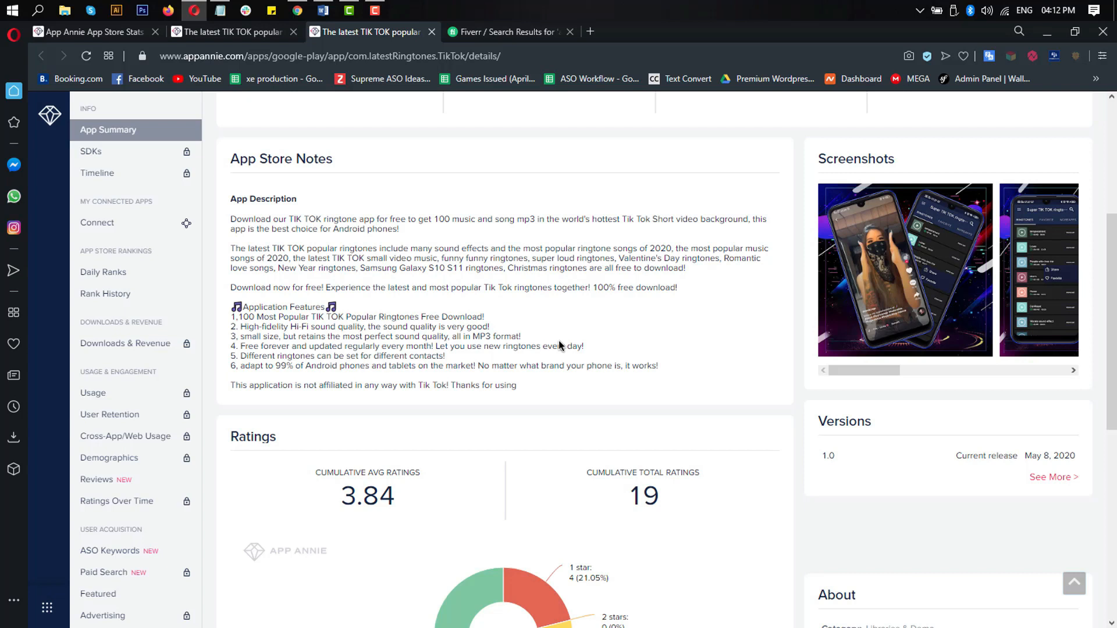
pyautogui.scroll(-3, 558, 340)
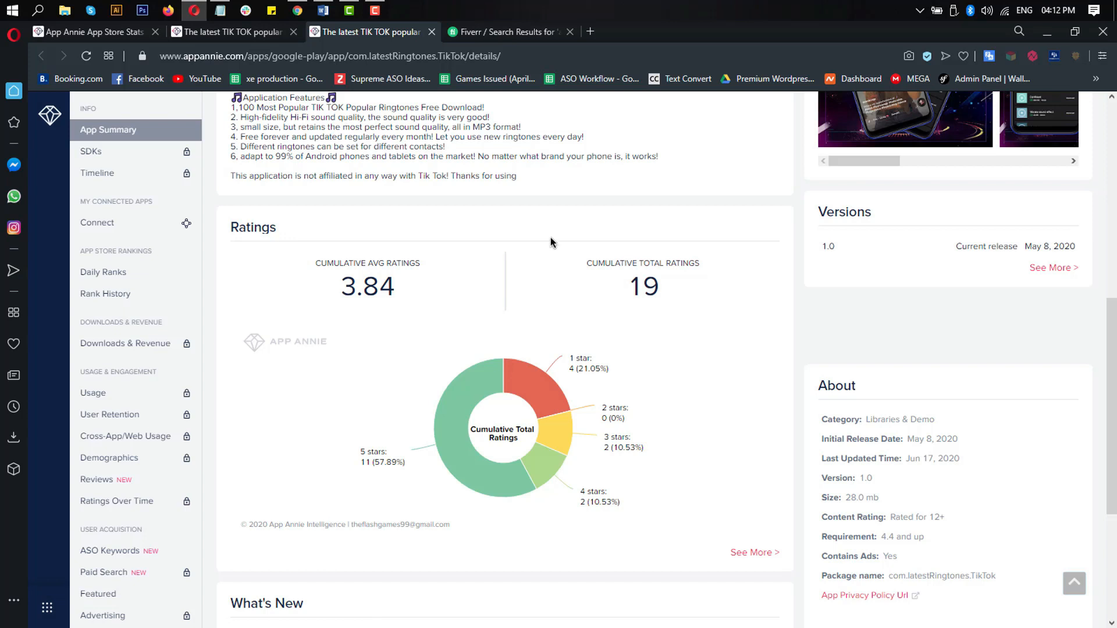
pyautogui.scroll(5, 524, 281)
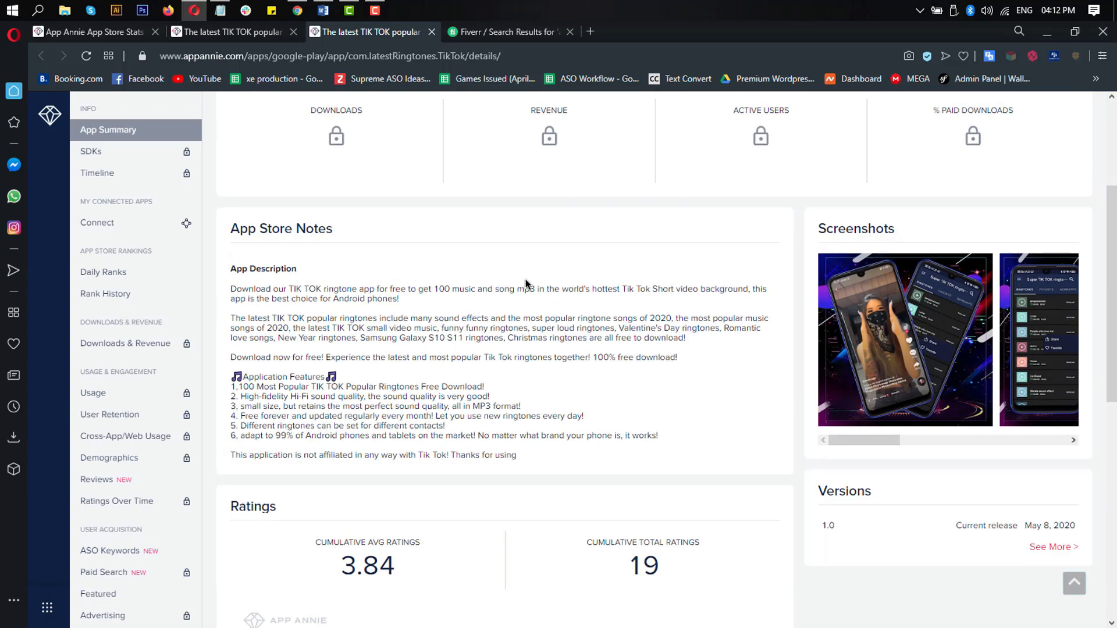
pyautogui.scroll(3, 525, 284)
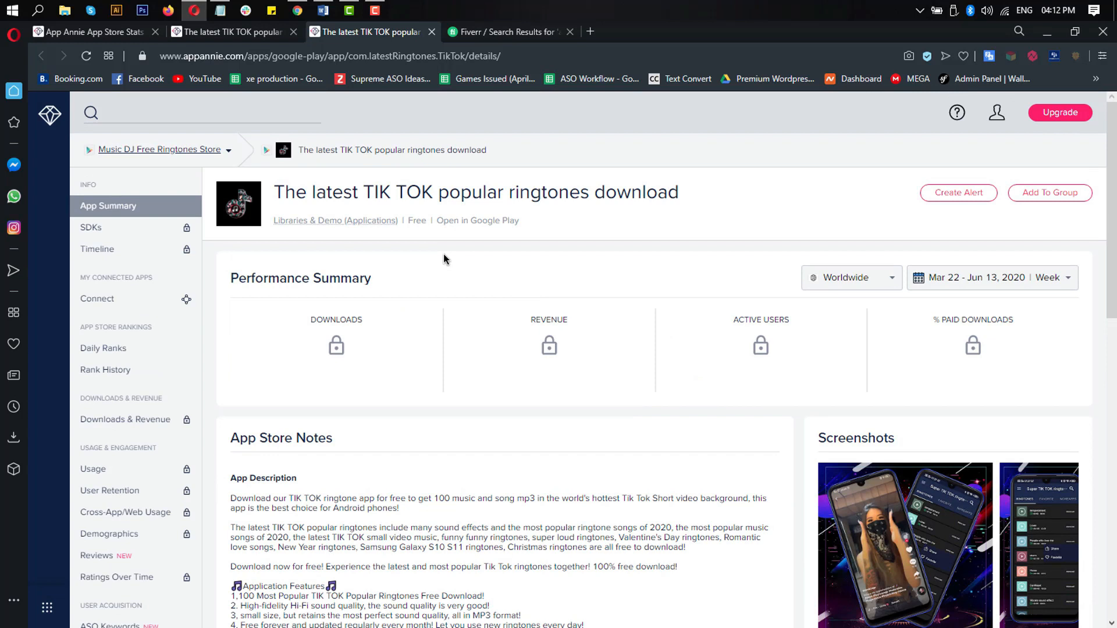
# Highlight the keyword phrases "TIK TOK popular" and "ringtones download" in the Music DJ app's title.
pyautogui.moveTo(363, 192); pyautogui.dragTo(547, 192)
pyautogui.click(638, 196)
pyautogui.moveTo(638, 196); pyautogui.dragTo(513, 192)
# Open the ASO Keywords report for both the Music DJ app and StarSky's TIK TOK ringtone app.
pyautogui.scroll(-5, 326, 349)
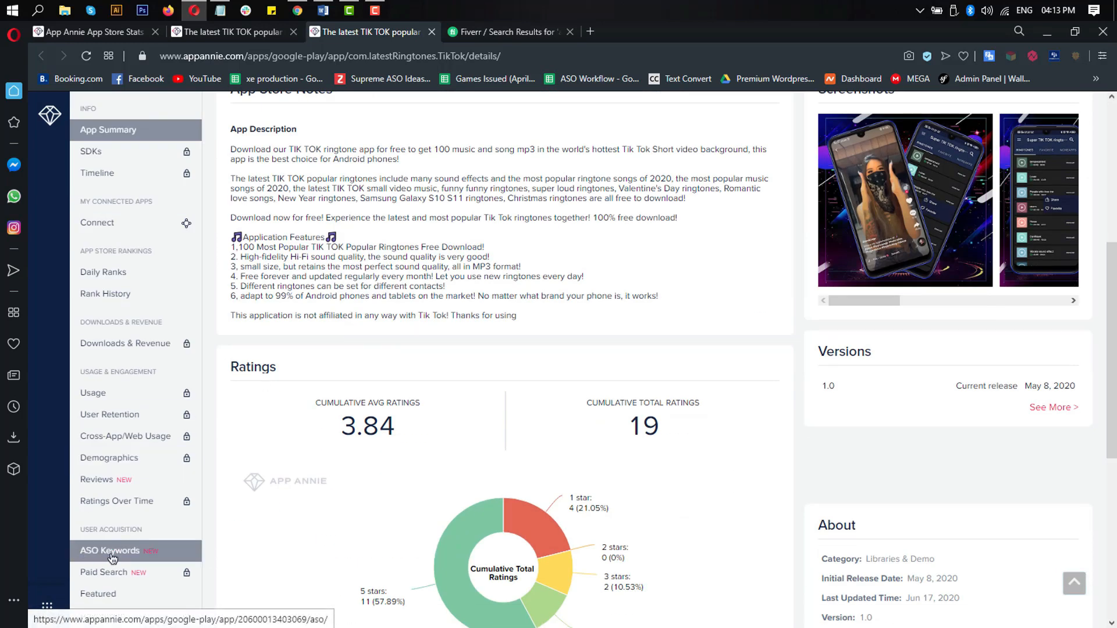
pyautogui.scroll(5, 195, 443)
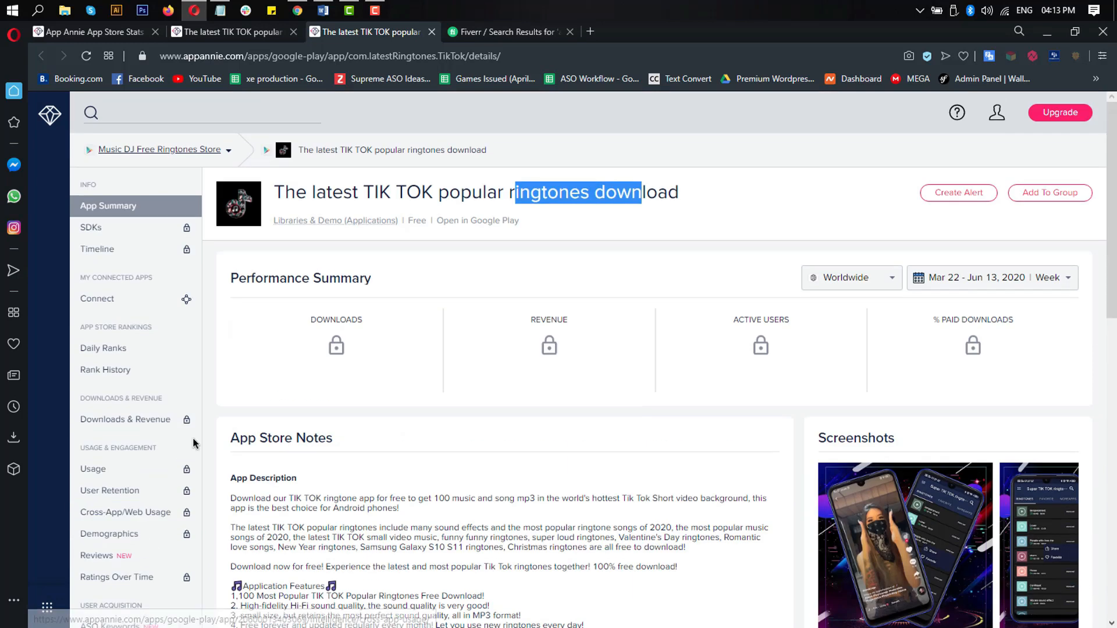
pyautogui.scroll(-3, 175, 459)
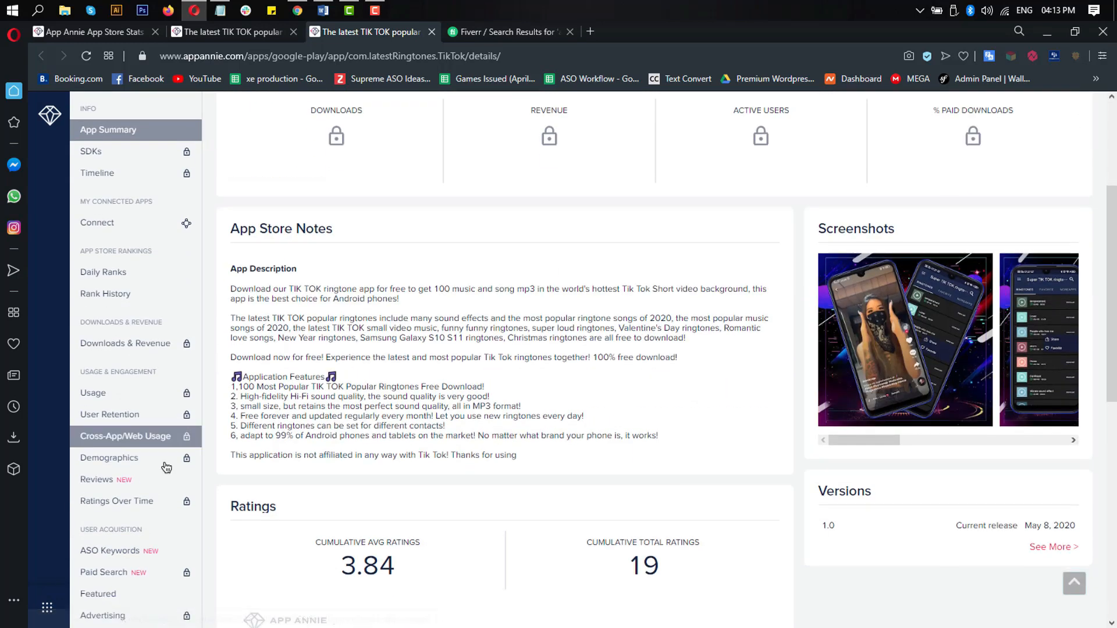
pyautogui.click(119, 555)
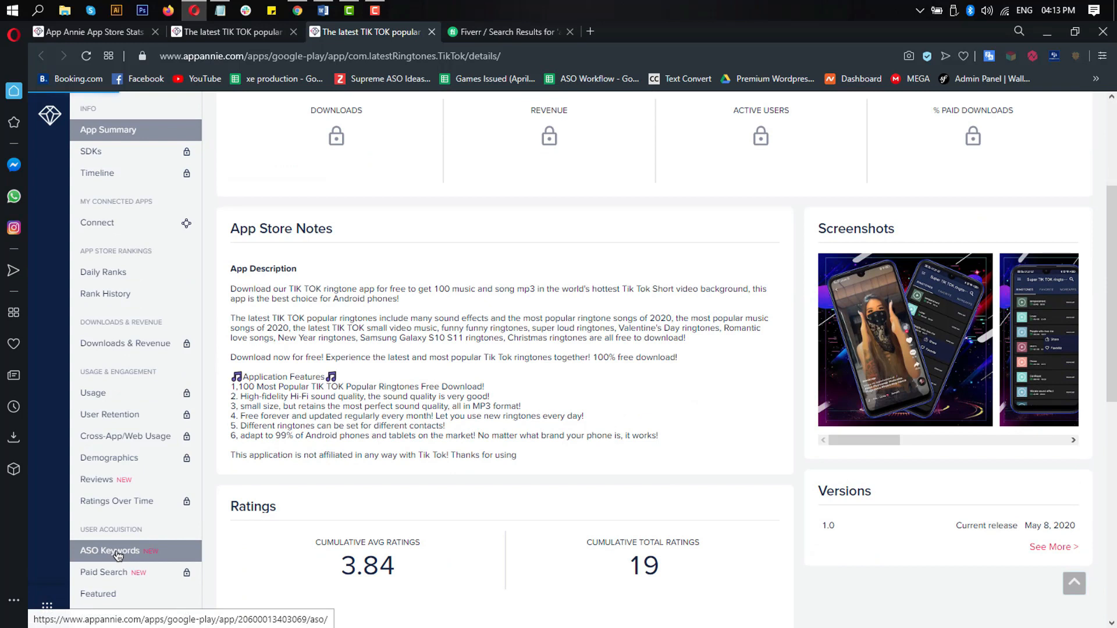
pyautogui.hotkey('ctrl', 'Tab')
pyautogui.scroll(-5, 155, 462)
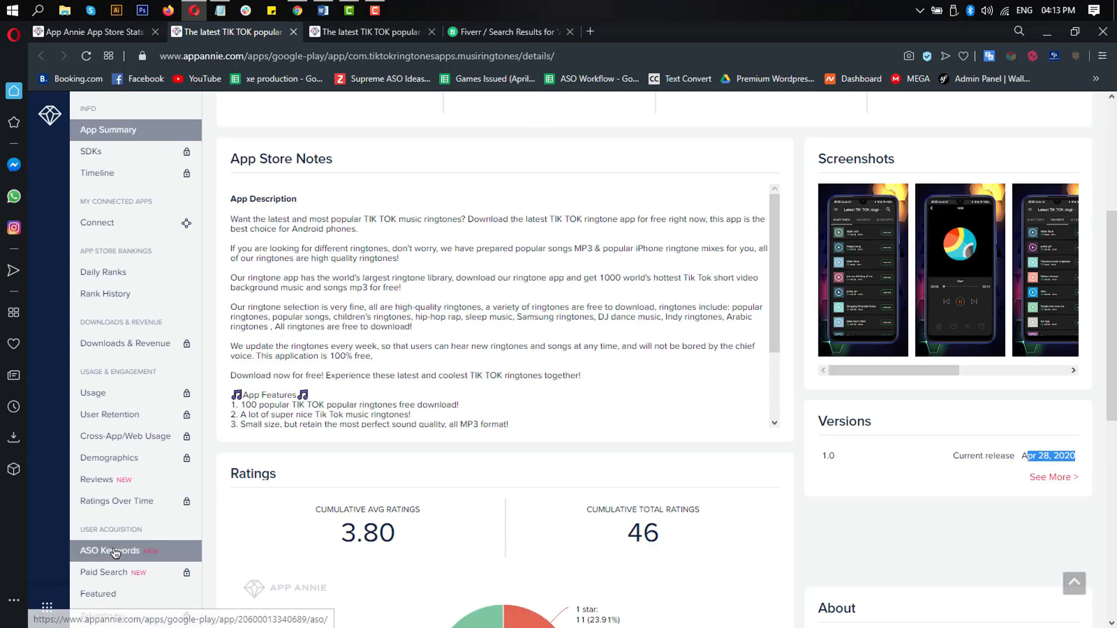
pyautogui.click(132, 557)
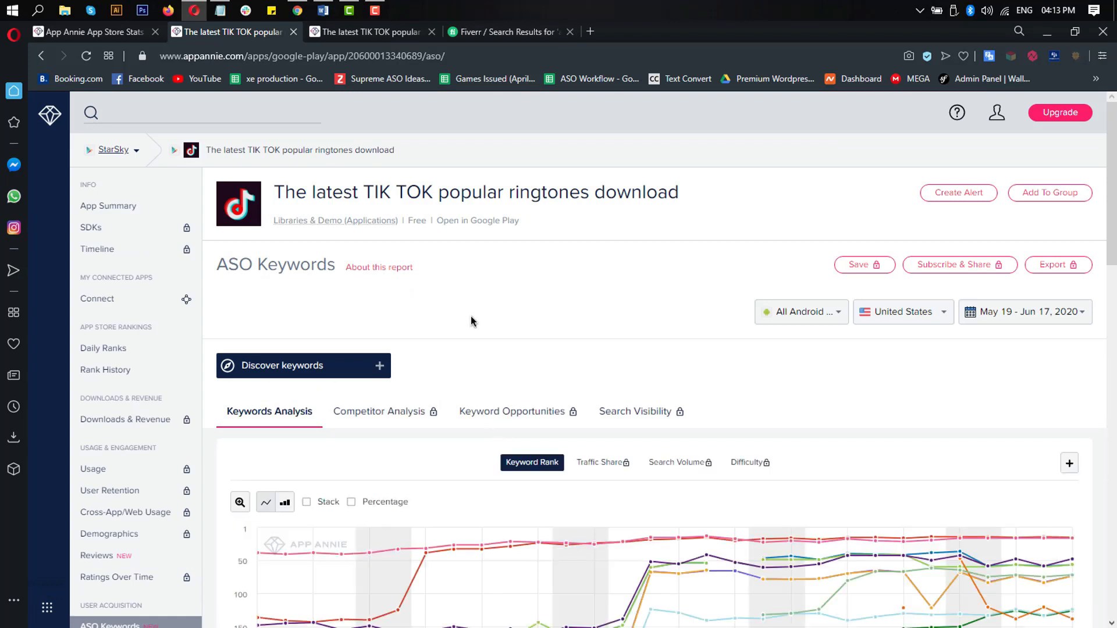
# Compare the Keyword Rank charts in the StarSky and Music DJ apps' ASO Keywords reports.
pyautogui.scroll(-5, 470, 316)
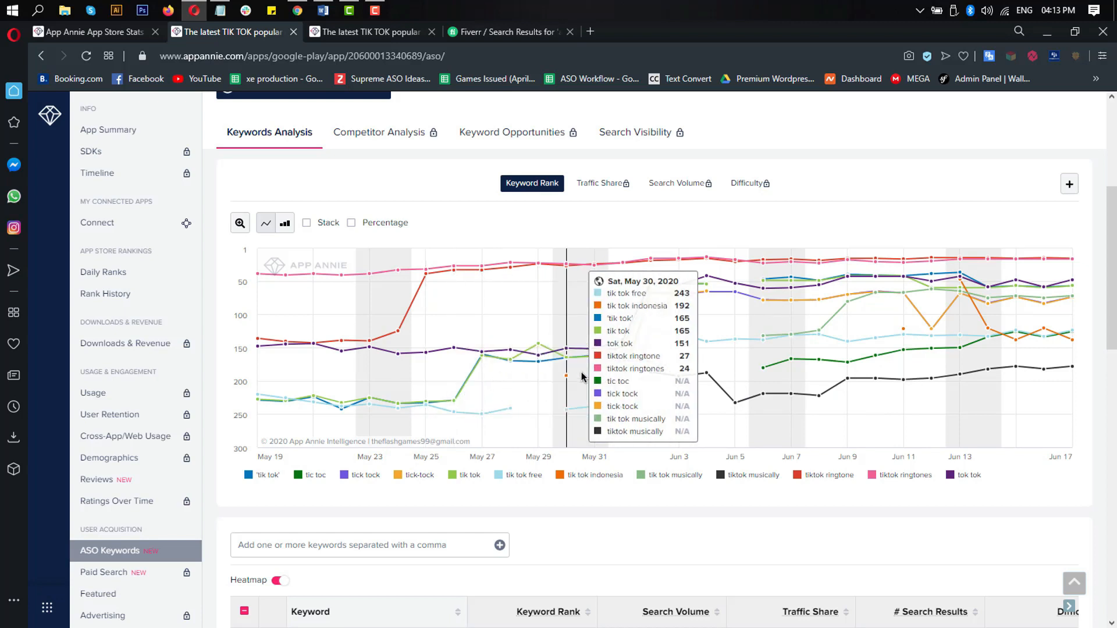
pyautogui.hotkey('ctrl', 'Tab')
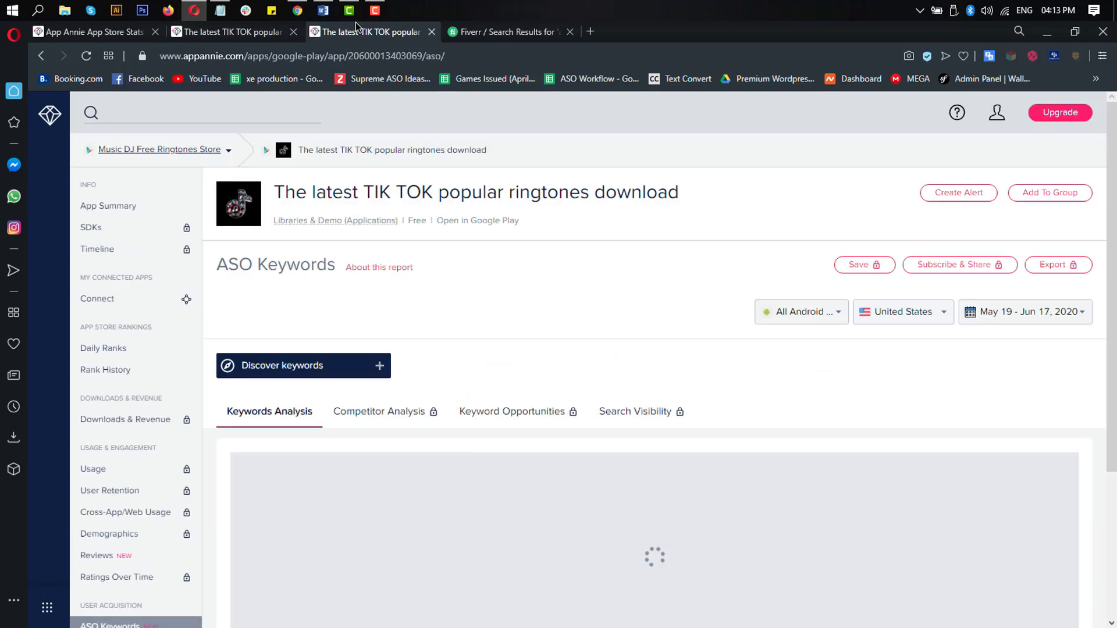
pyautogui.scroll(-4, 672, 354)
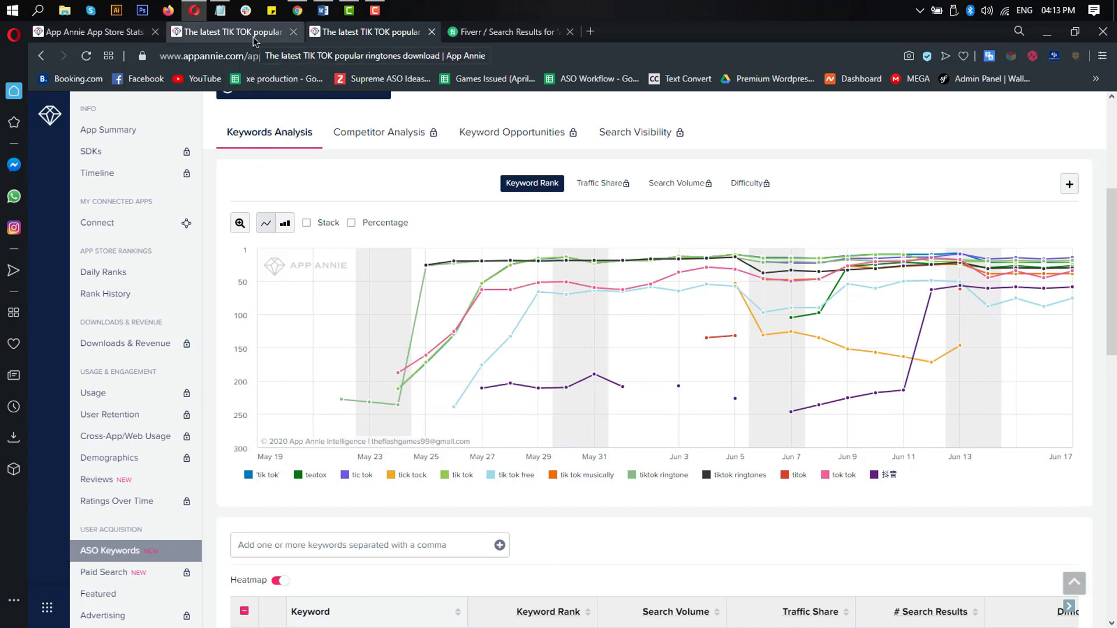
# Return to StarSky's ASO Keywords report and look through the full list of keywords in its table.
pyautogui.click(233, 32)
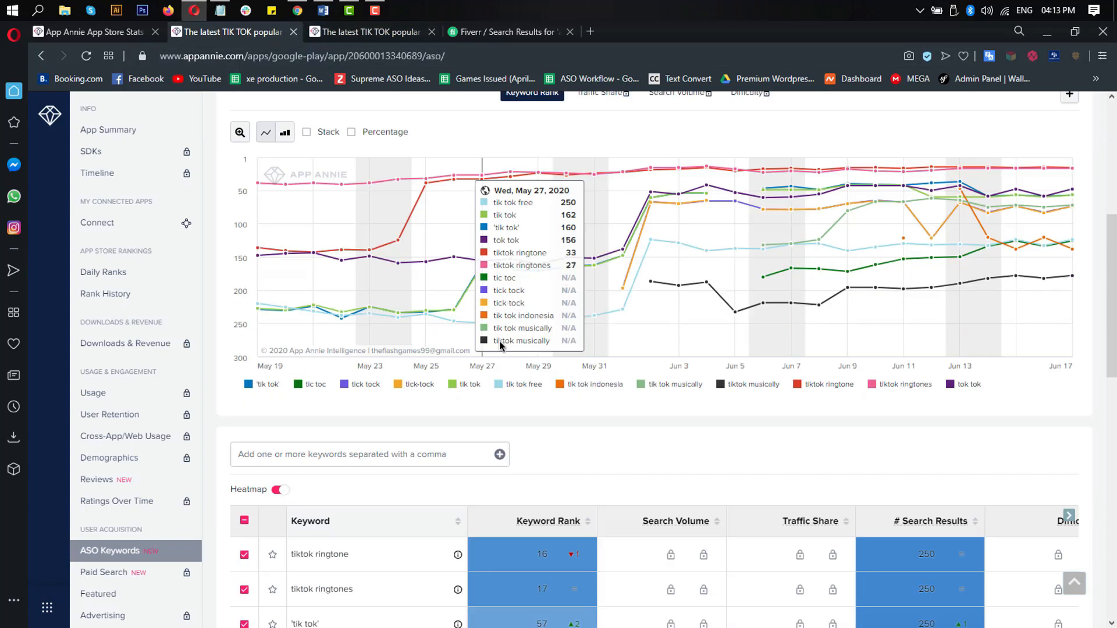
pyautogui.scroll(-4, 345, 325)
pyautogui.scroll(-2, 445, 322)
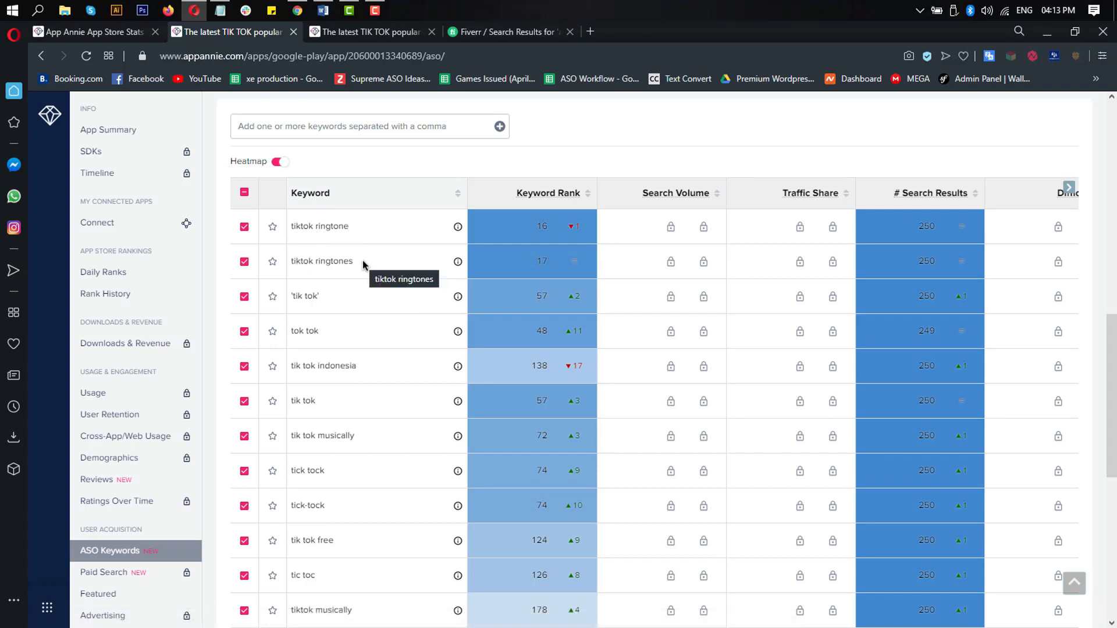
pyautogui.scroll(-1, 405, 371)
pyautogui.scroll(-6, 406, 371)
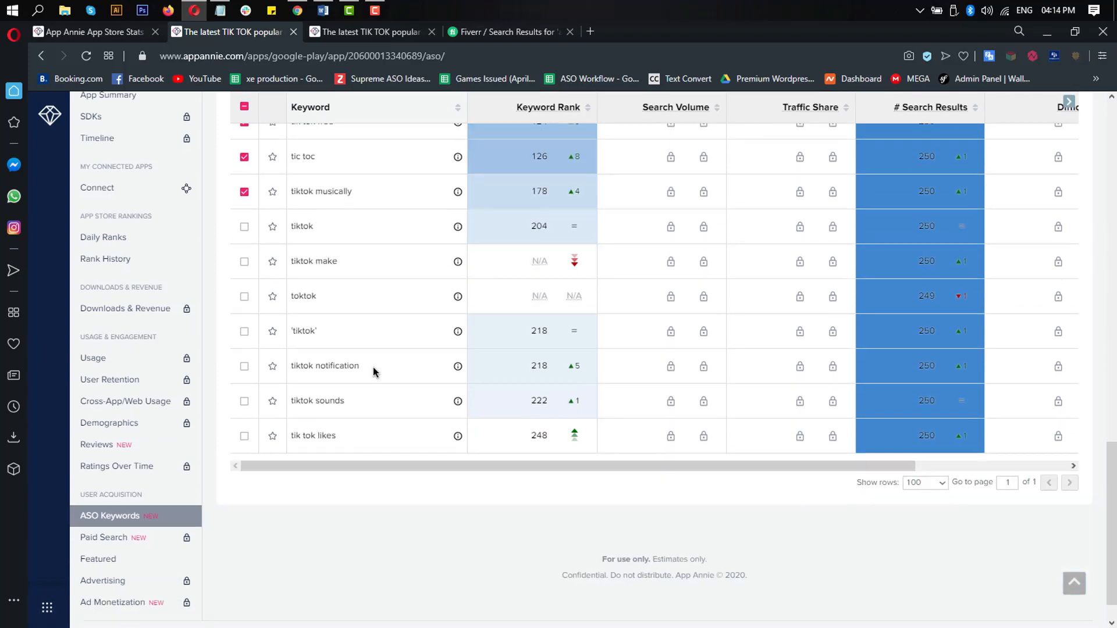
pyautogui.scroll(6, 336, 421)
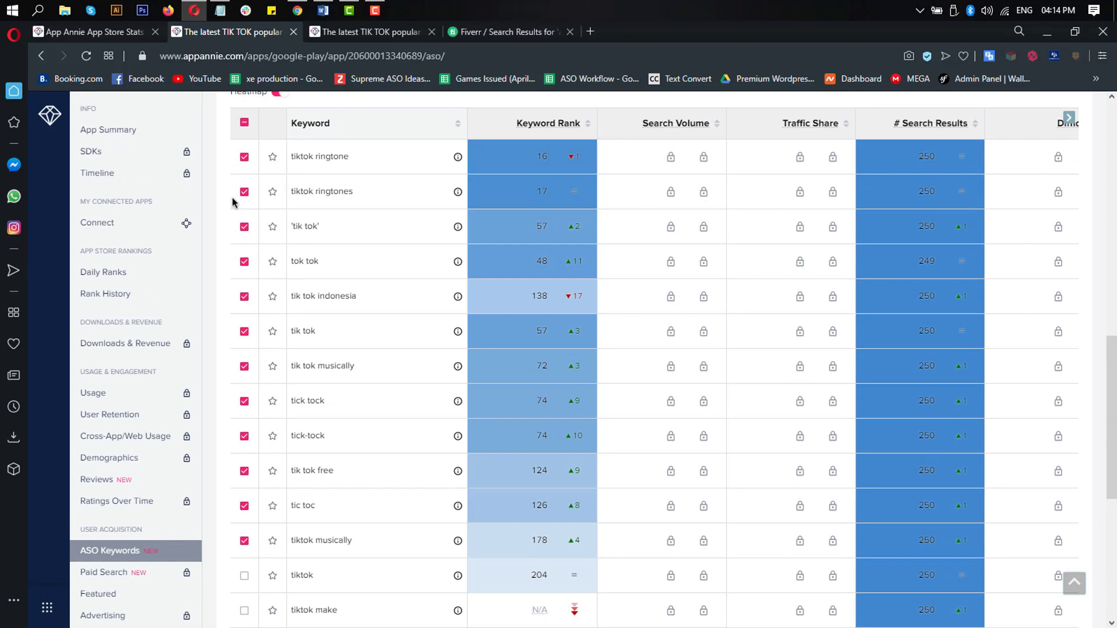
# Toggle the "tiktok ringtone" keyword's selection off and on, and examine the rank and rank change of the top keywords.
pyautogui.click(244, 158)
pyautogui.click(245, 160)
pyautogui.scroll(1, 401, 318)
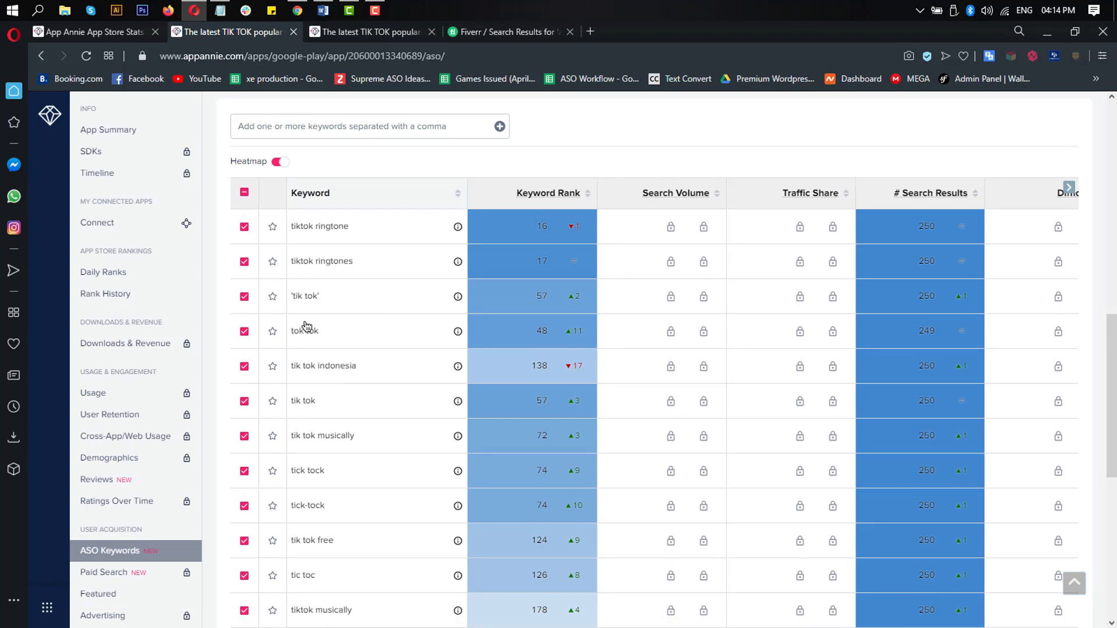
pyautogui.moveTo(559, 196)
pyautogui.moveTo(579, 231)
pyautogui.moveTo(574, 299)
pyautogui.moveTo(571, 336)
pyautogui.moveTo(578, 365)
# Highlight the keyword "tiktok ringtones" in StarSky's keyword table, then clear the highlight.
pyautogui.moveTo(290, 267); pyautogui.dragTo(292, 261)
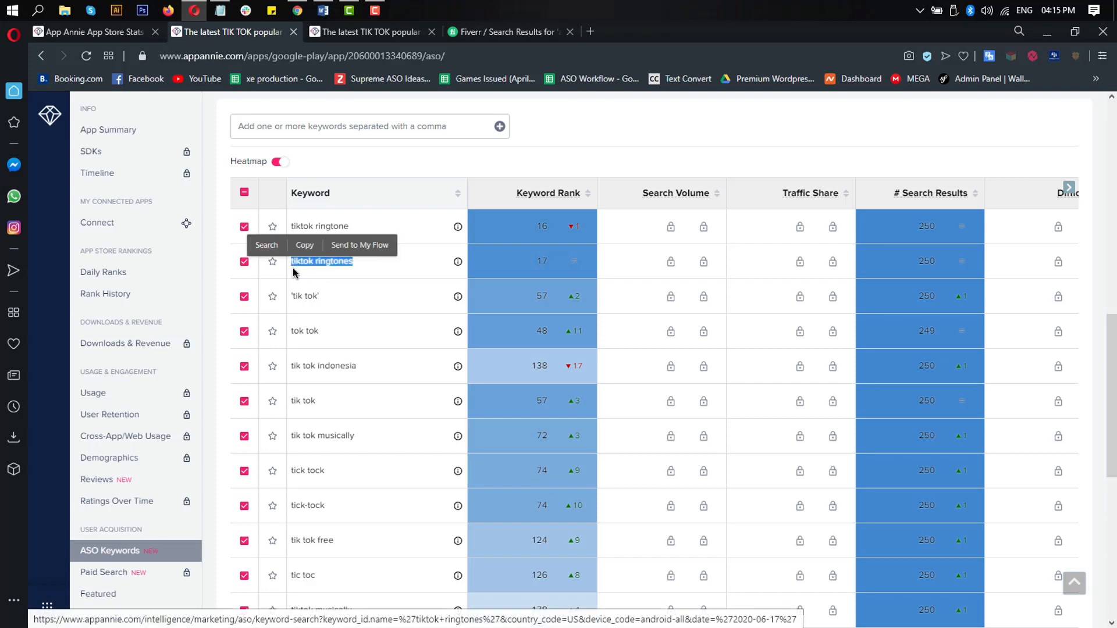
pyautogui.click(369, 274)
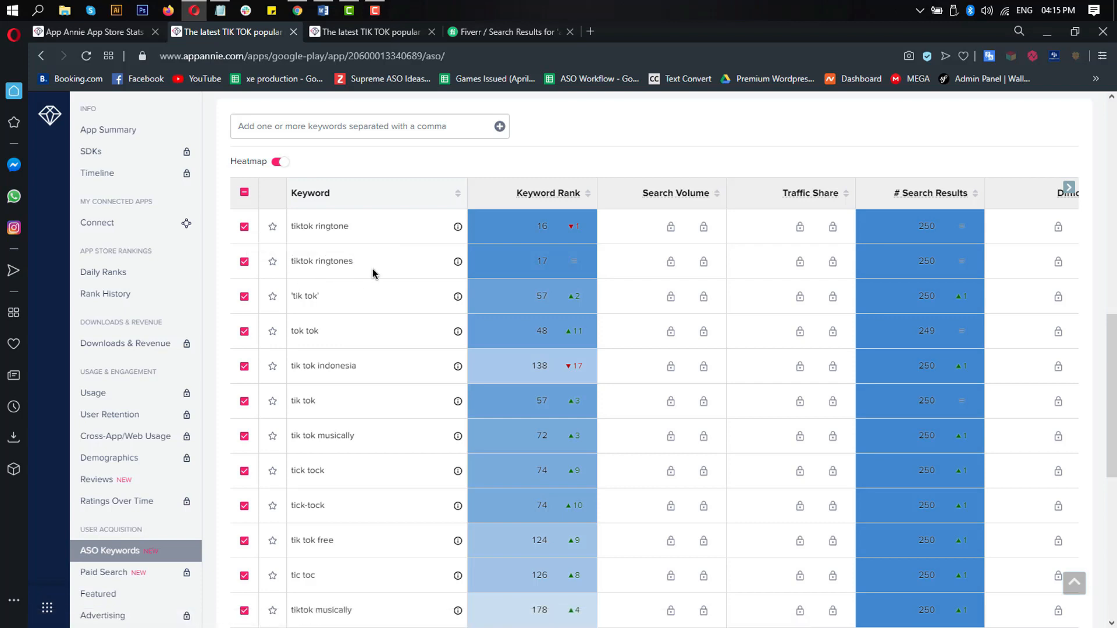
pyautogui.tripleClick(294, 263)
pyautogui.click(373, 281)
# Reveal the Difficulty and Keyword Opportunity Score columns of the keyword table, then return to the first columns.
pyautogui.moveTo(656, 199)
pyautogui.moveTo(809, 193)
pyautogui.click(1068, 188)
pyautogui.moveTo(874, 195)
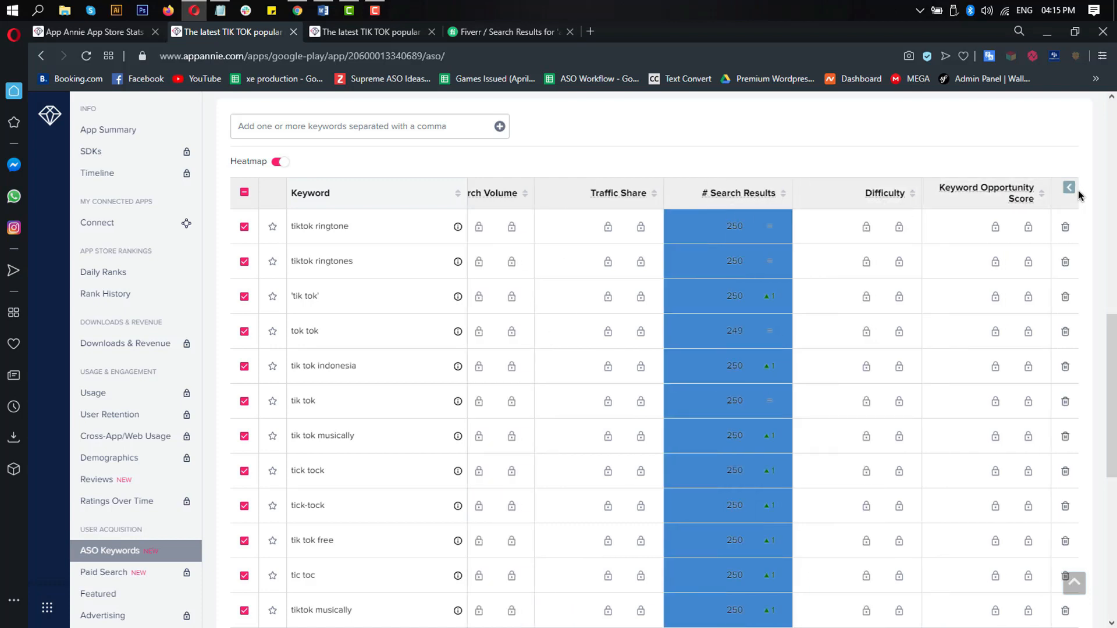
pyautogui.moveTo(957, 195)
pyautogui.click(1069, 188)
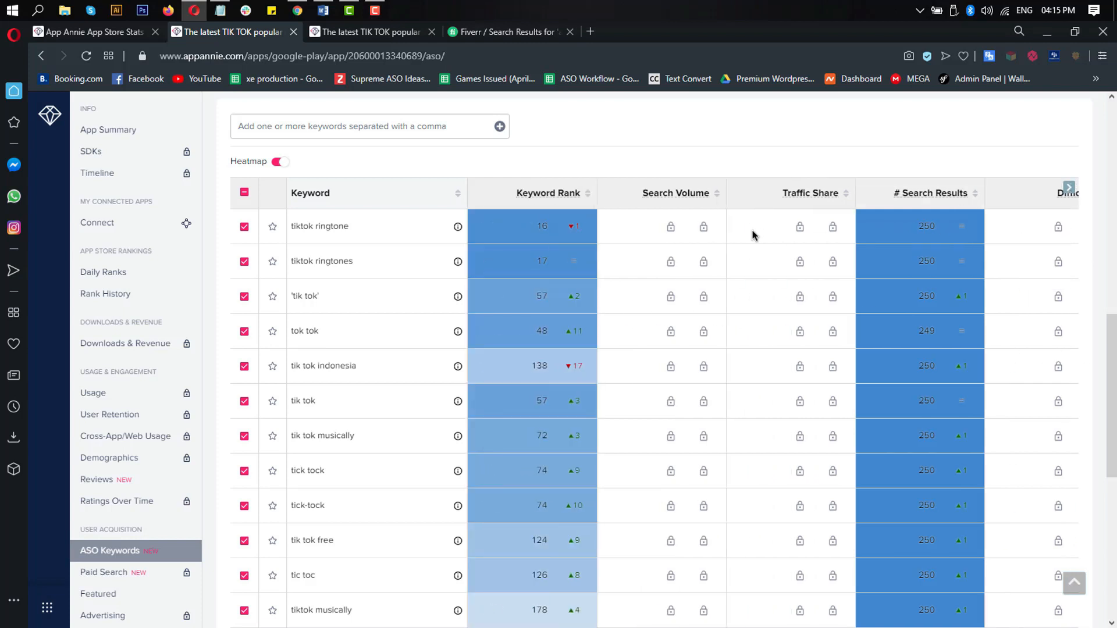
# Examine the locked Search Volume column and look over StarSky's top-ranking keywords again.
pyautogui.moveTo(704, 261)
pyautogui.moveTo(672, 270)
pyautogui.scroll(1, 541, 331)
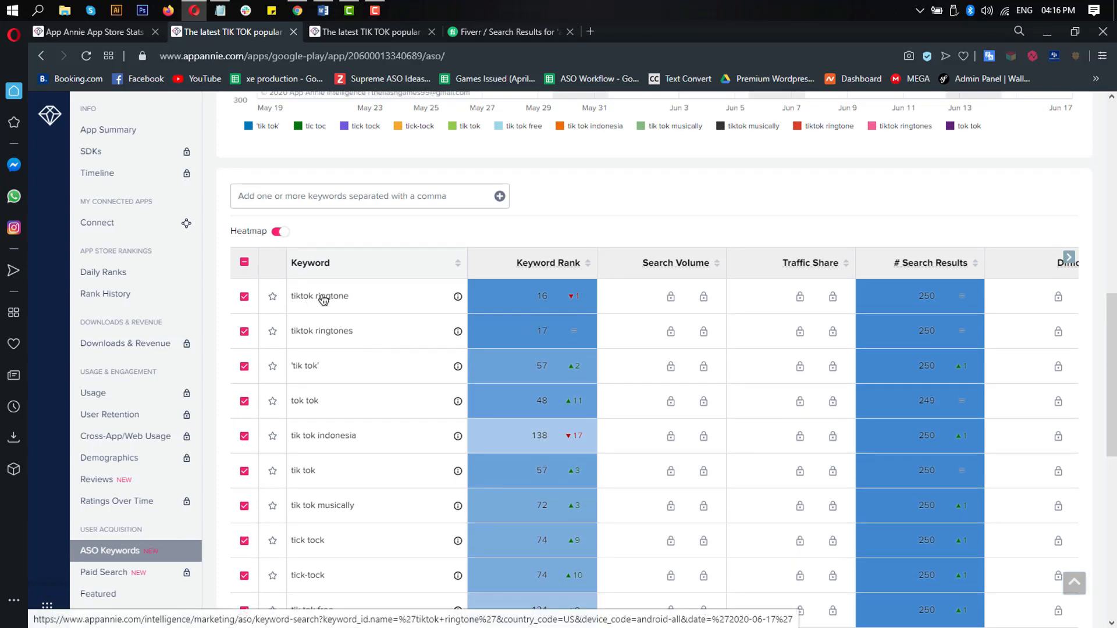
pyautogui.scroll(-2, 349, 324)
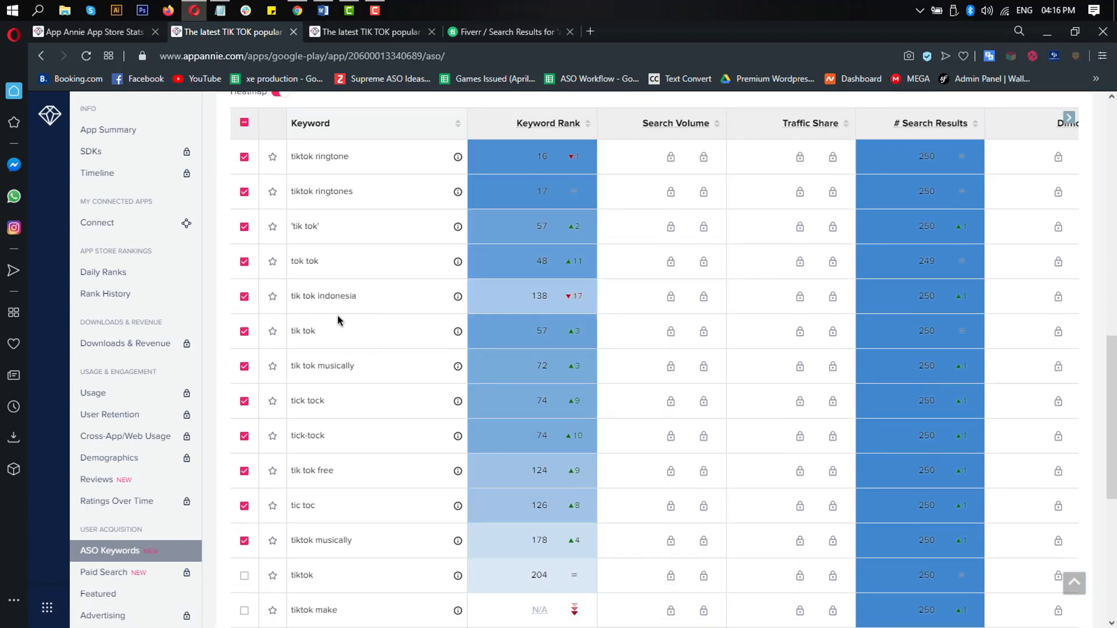
pyautogui.scroll(1, 349, 163)
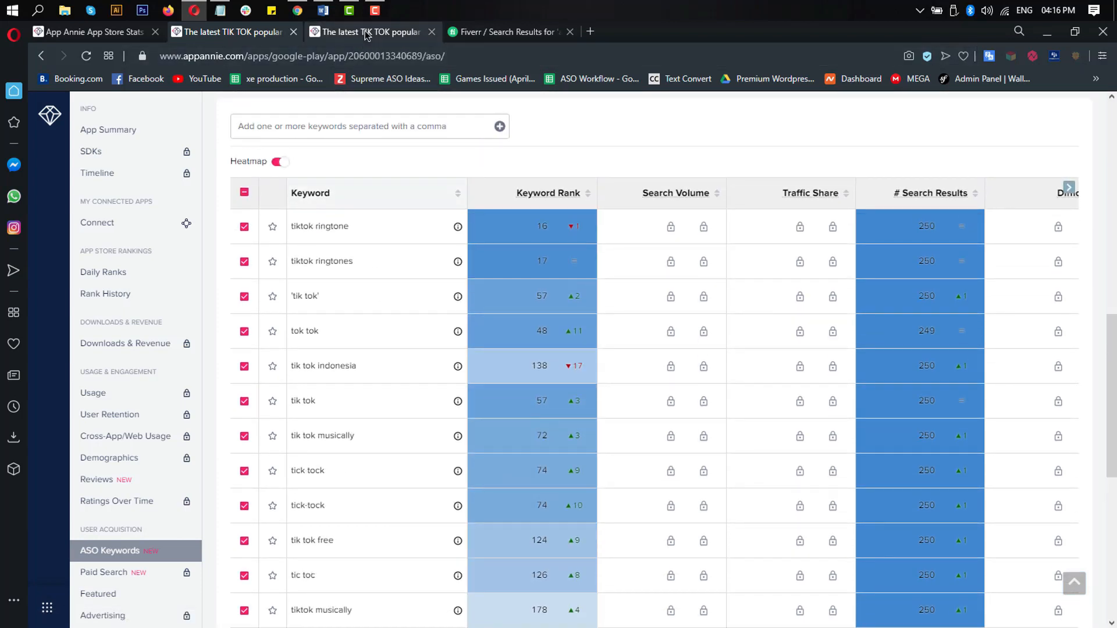
# Open the second TIK TOK ringtone app's ASO Keywords report and examine the rank change of its "tic tok" keyword.
pyautogui.click(367, 33)
pyautogui.scroll(-6, 611, 299)
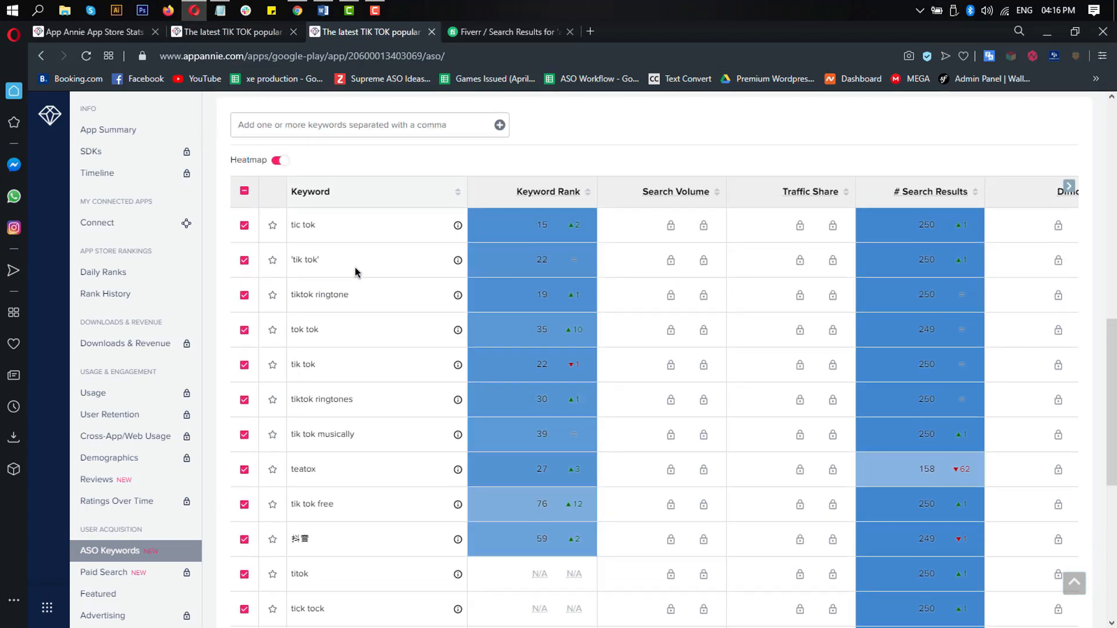
pyautogui.scroll(-1, 357, 272)
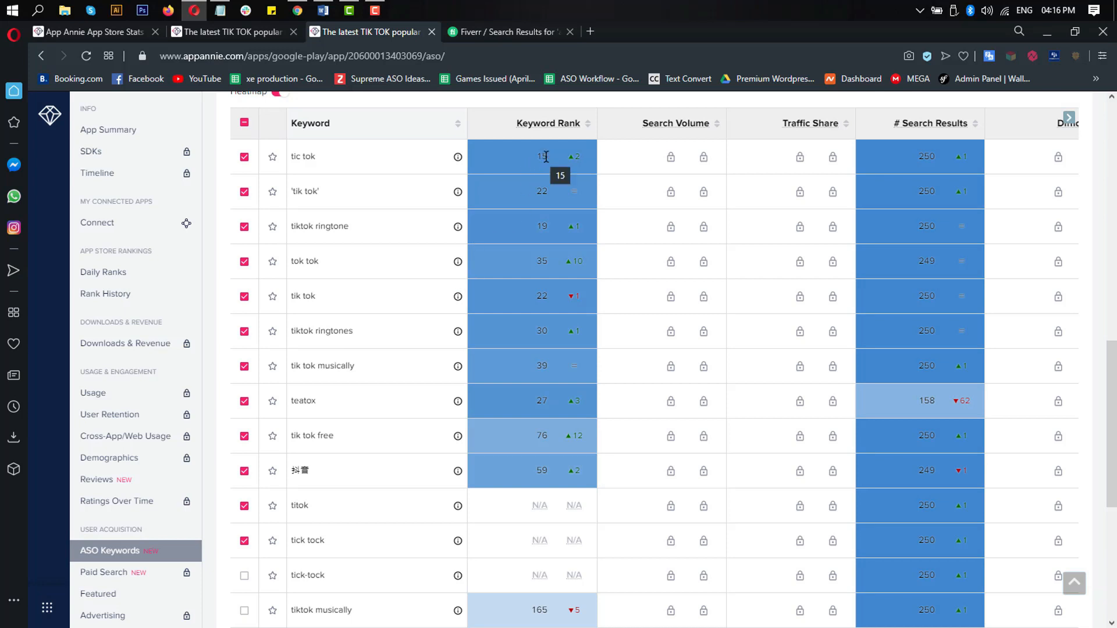
pyautogui.moveTo(578, 164)
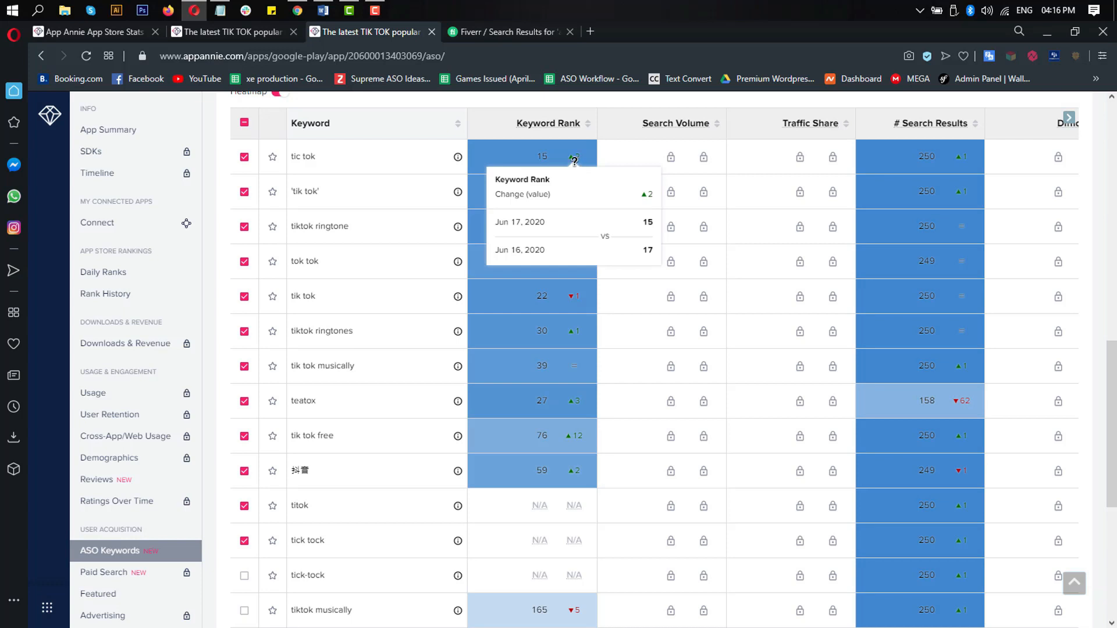
pyautogui.moveTo(317, 158); pyautogui.dragTo(286, 163)
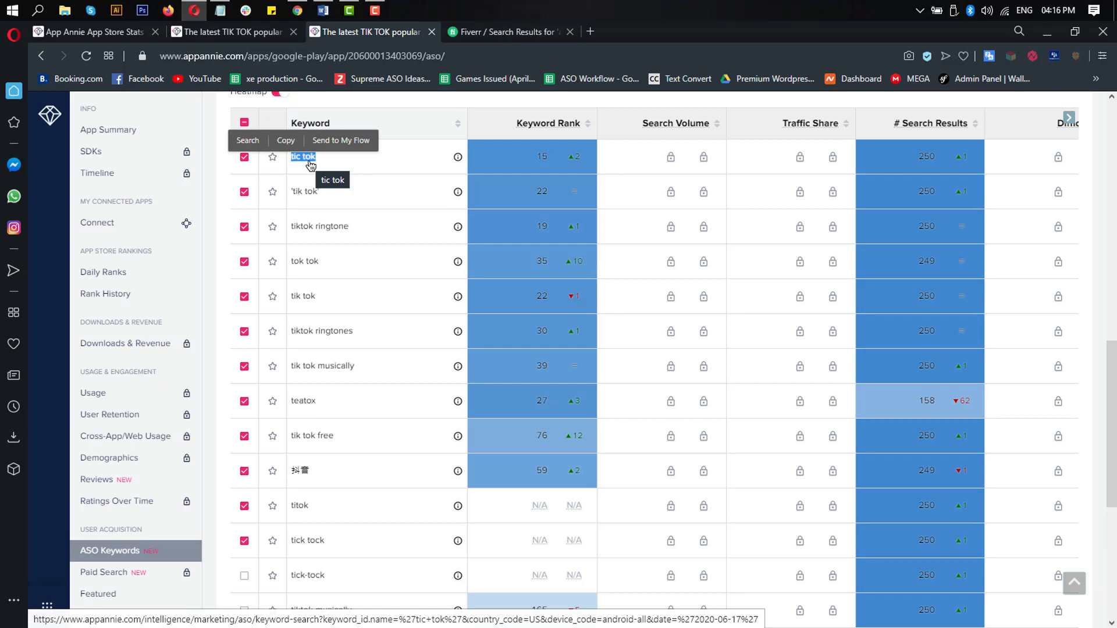
pyautogui.click(370, 175)
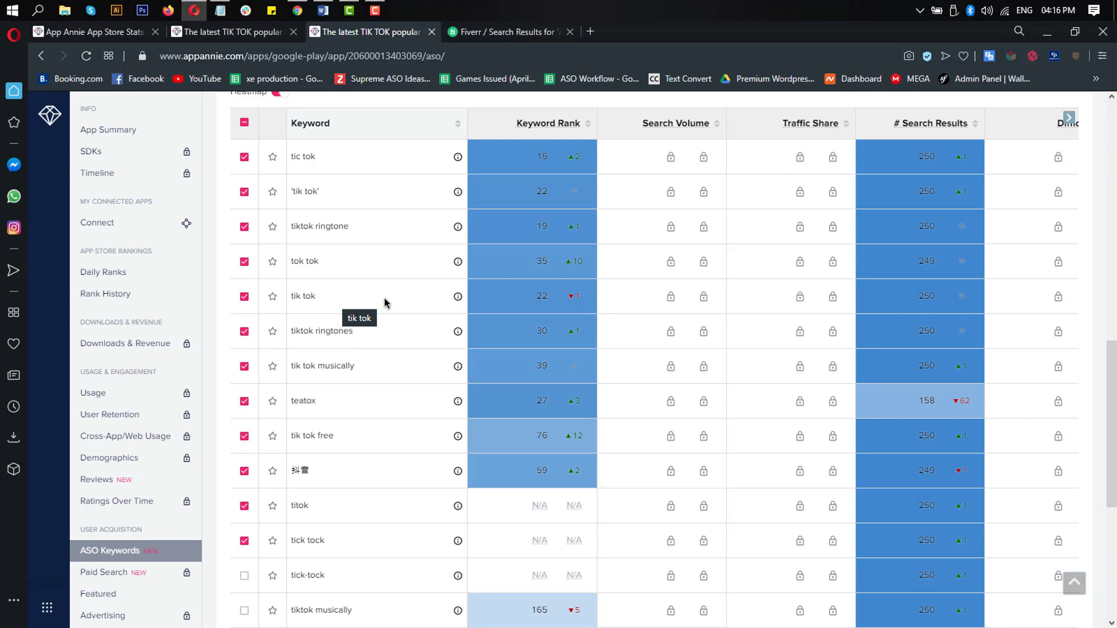
# Review the second app's keyword rank chart and examine the rank change of "tok tok" in its keyword table.
pyautogui.scroll(10, 344, 301)
pyautogui.scroll(-1, 523, 232)
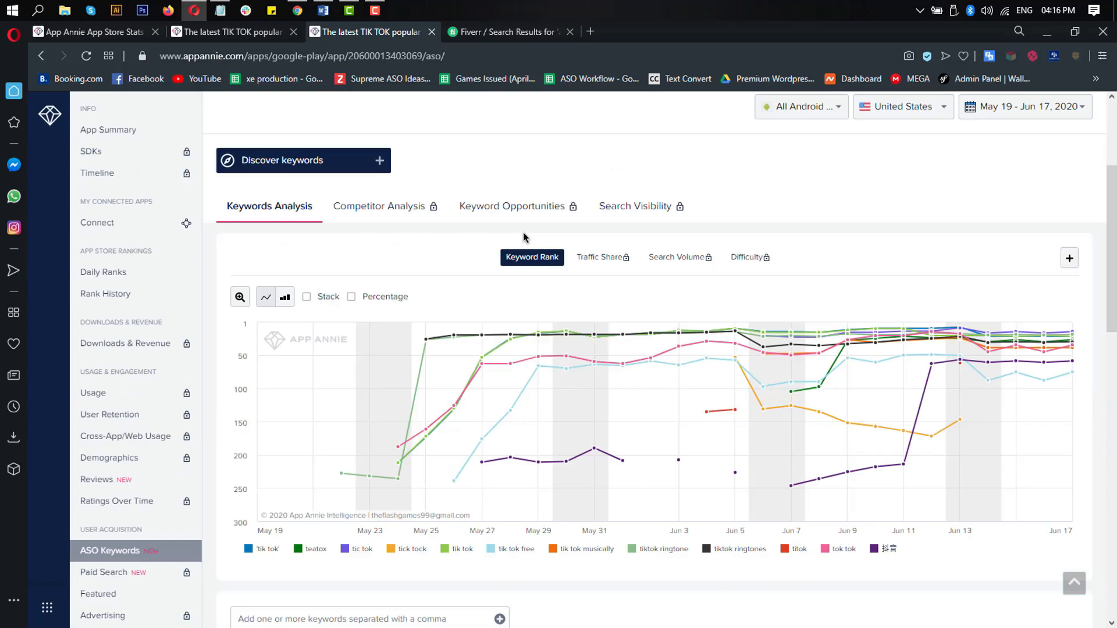
pyautogui.scroll(-8, 524, 233)
pyautogui.moveTo(575, 370)
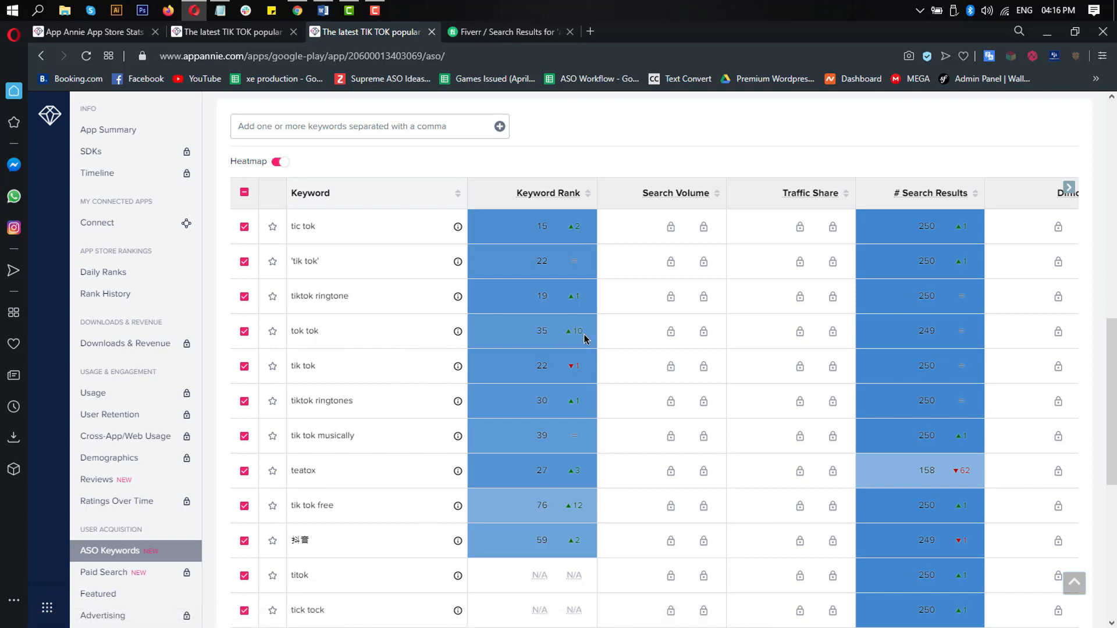
pyautogui.moveTo(576, 333)
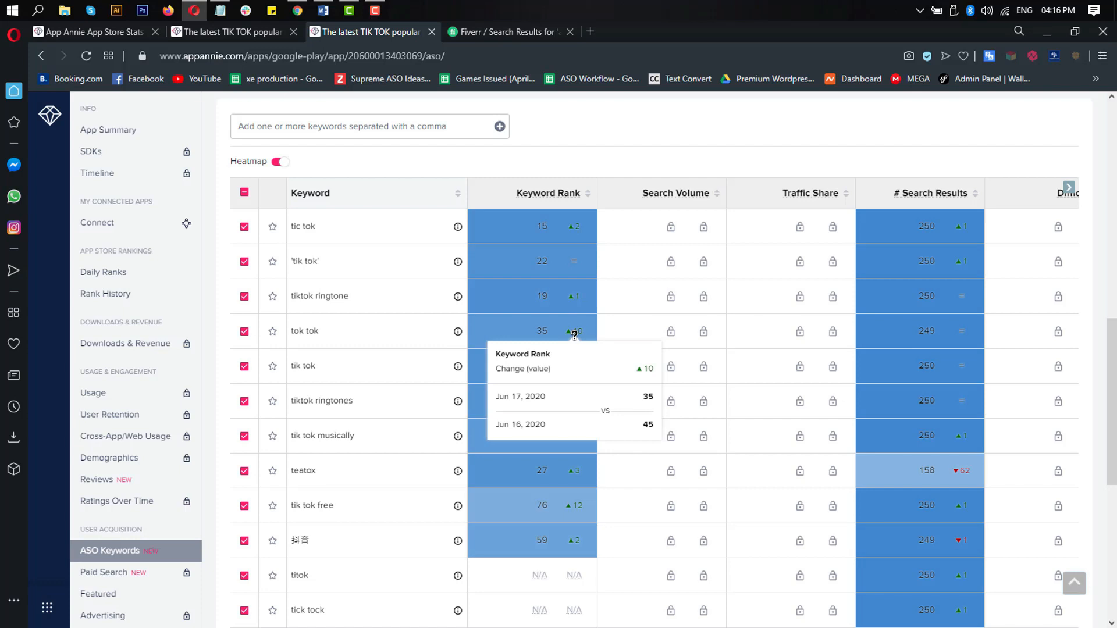
pyautogui.scroll(1, 381, 300)
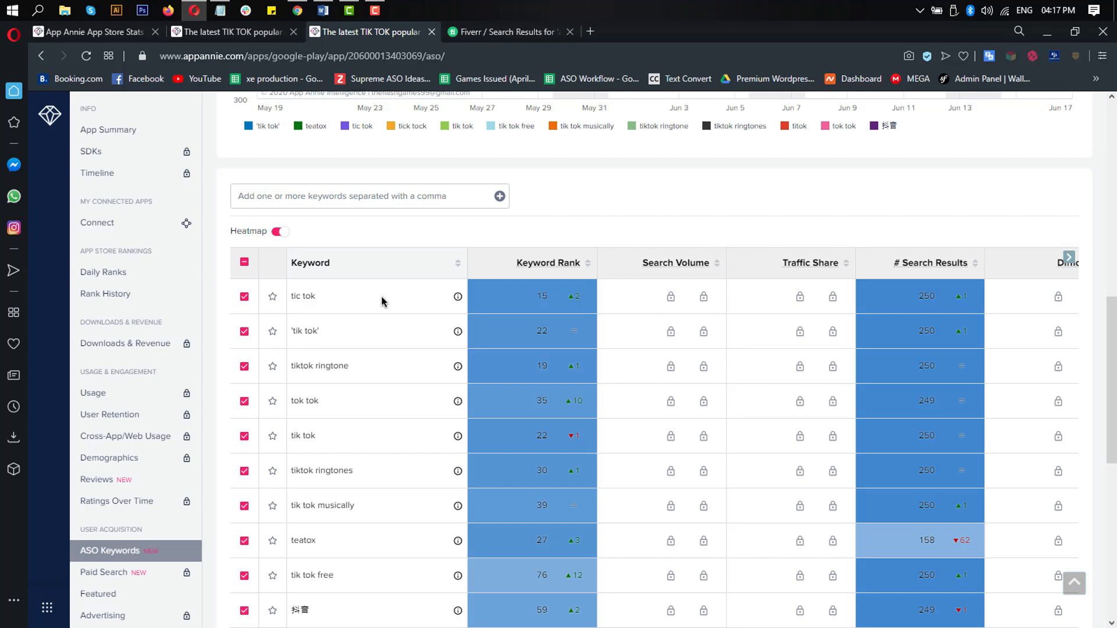
pyautogui.scroll(-1, 381, 301)
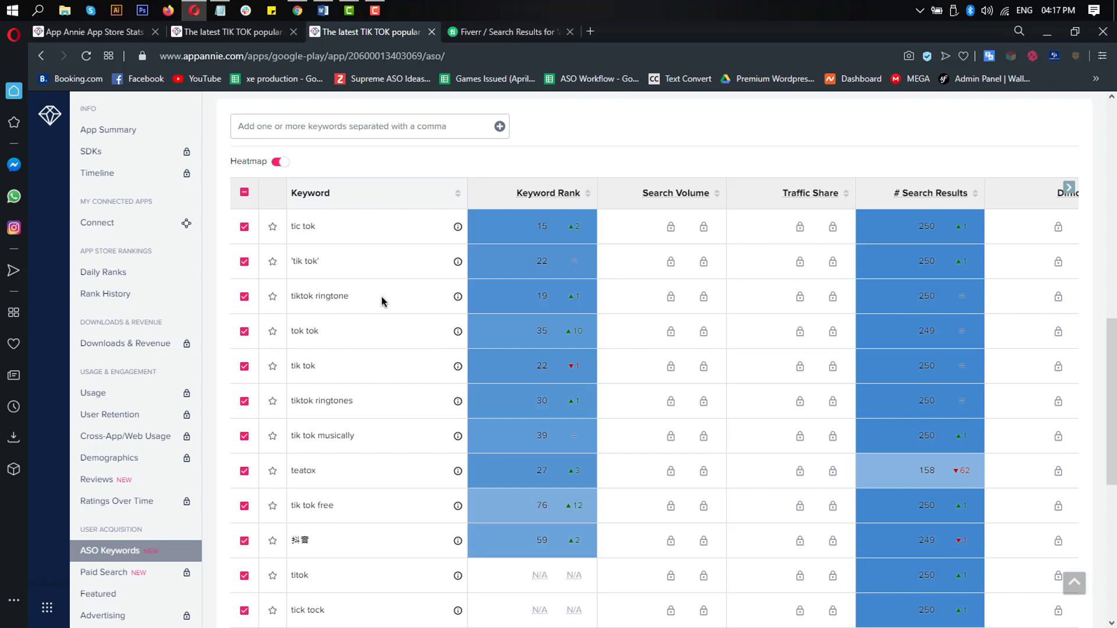
pyautogui.scroll(1, 381, 301)
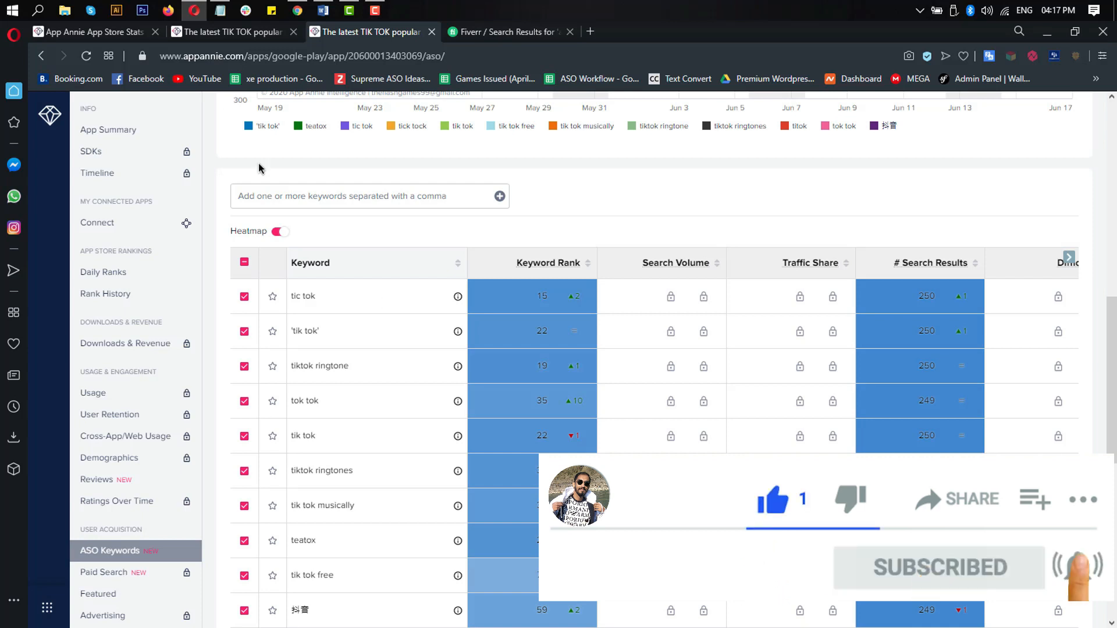
# Return to StarSky's ASO Keywords report and review its keyword rank chart and full keyword list.
pyautogui.click(248, 36)
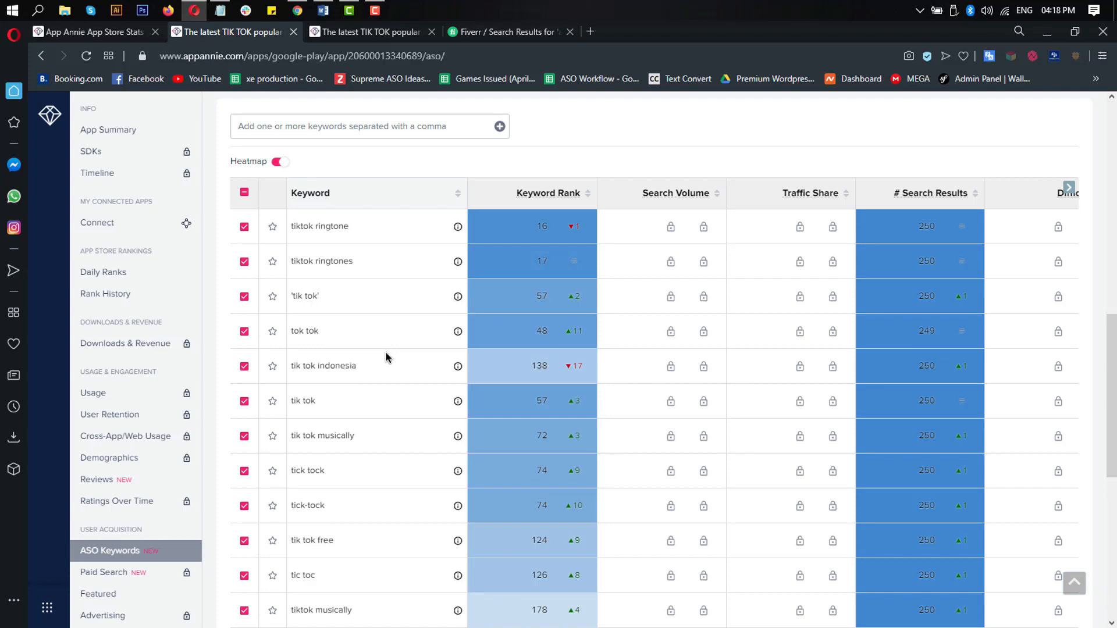
pyautogui.scroll(10, 381, 324)
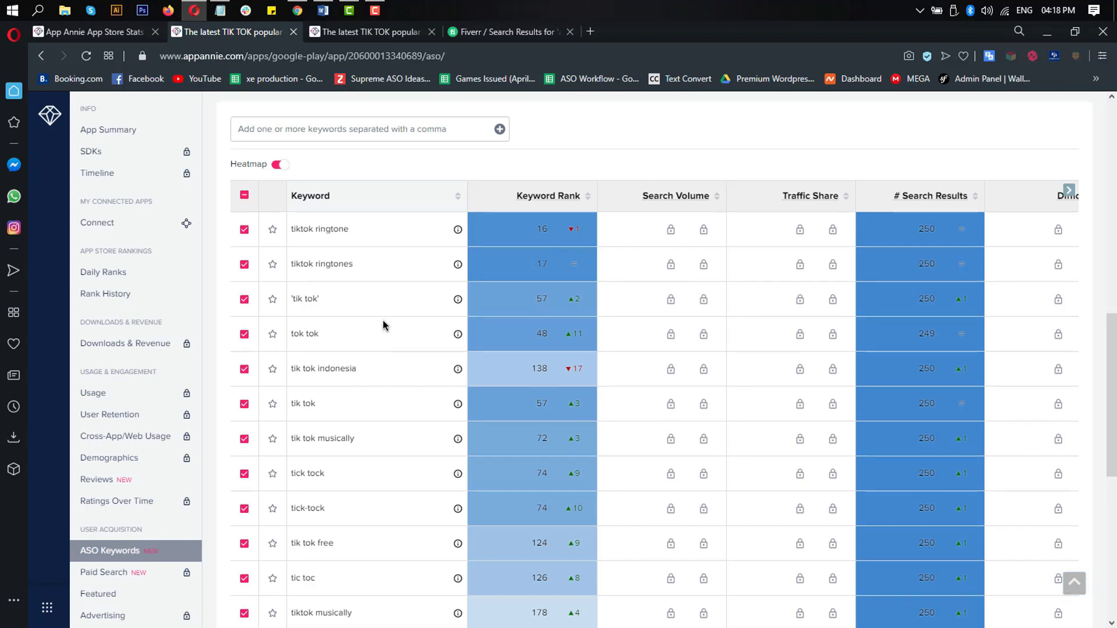
pyautogui.scroll(1, 383, 324)
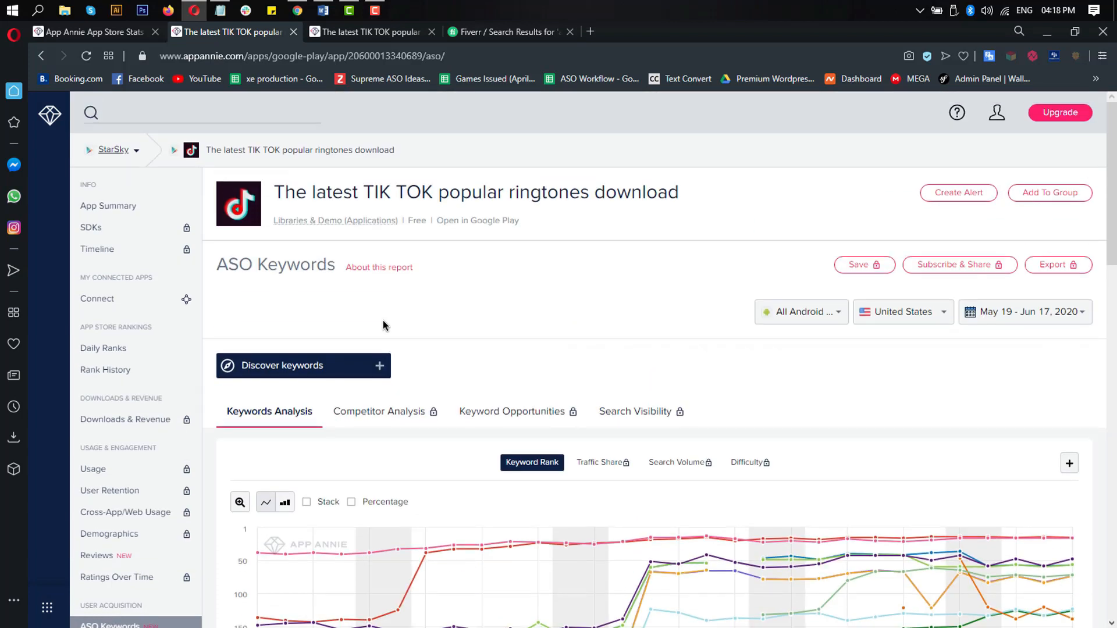
pyautogui.scroll(-6, 383, 325)
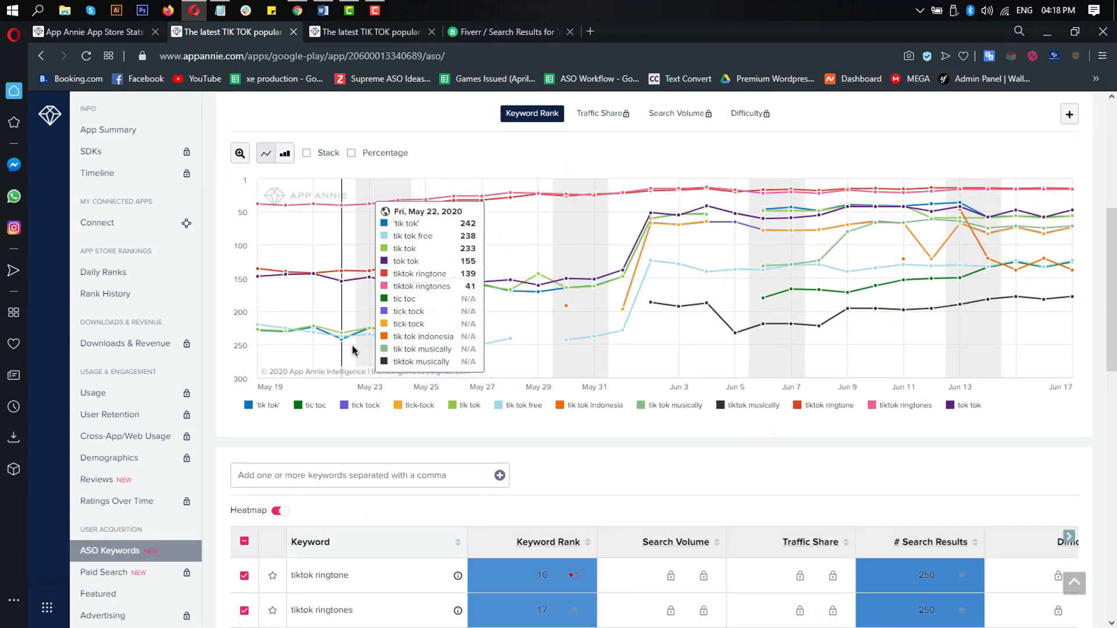
pyautogui.scroll(-4, 677, 334)
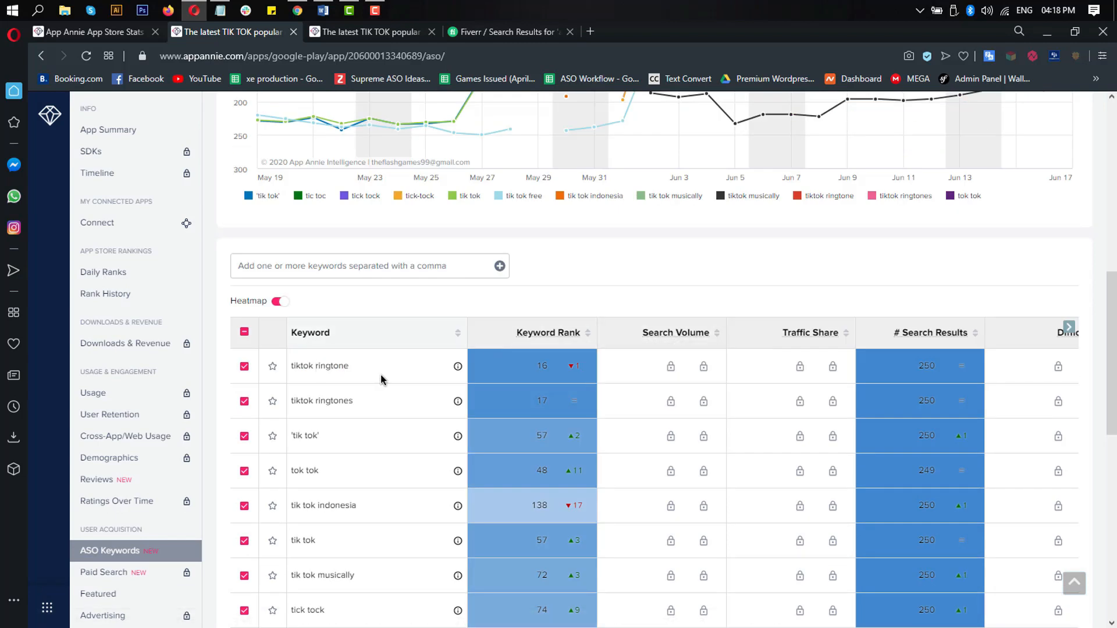
pyautogui.scroll(-3, 381, 380)
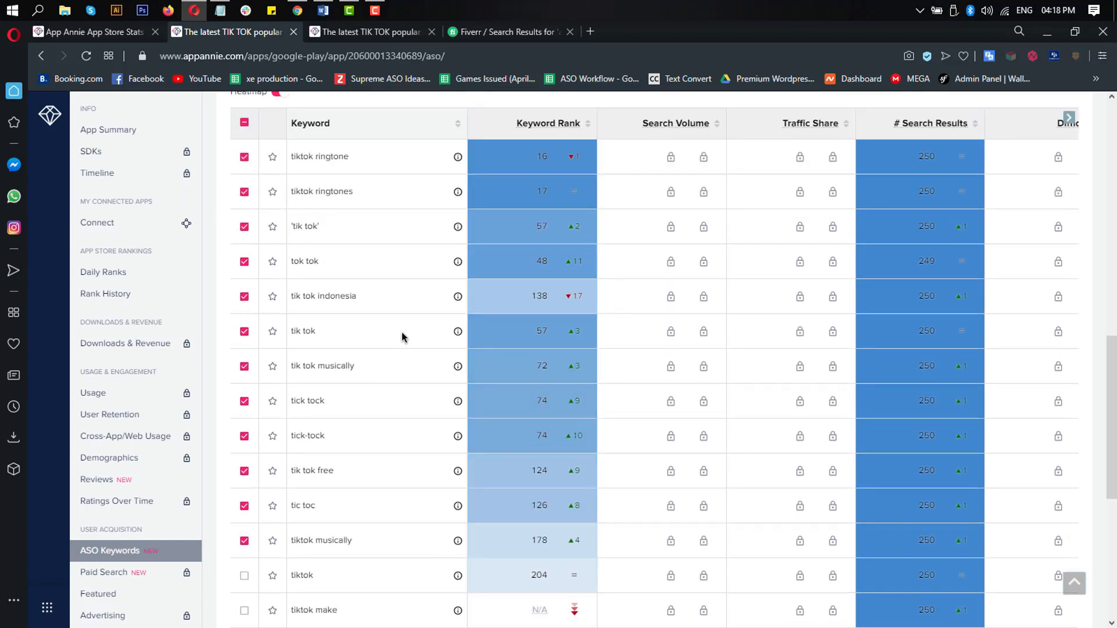
pyautogui.scroll(1, 401, 338)
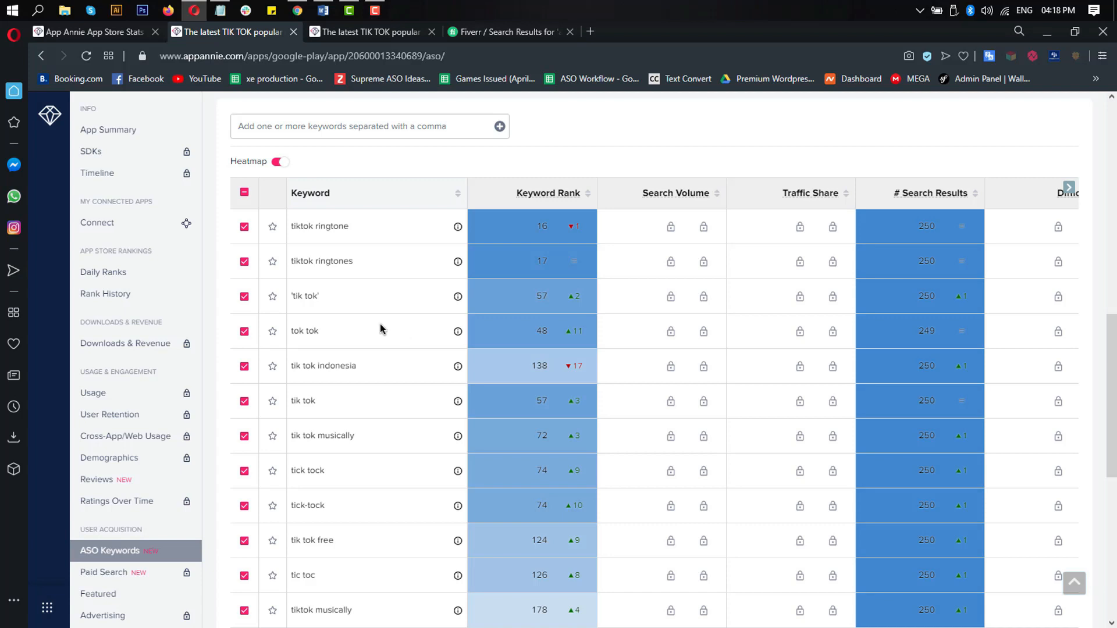
pyautogui.scroll(7, 379, 326)
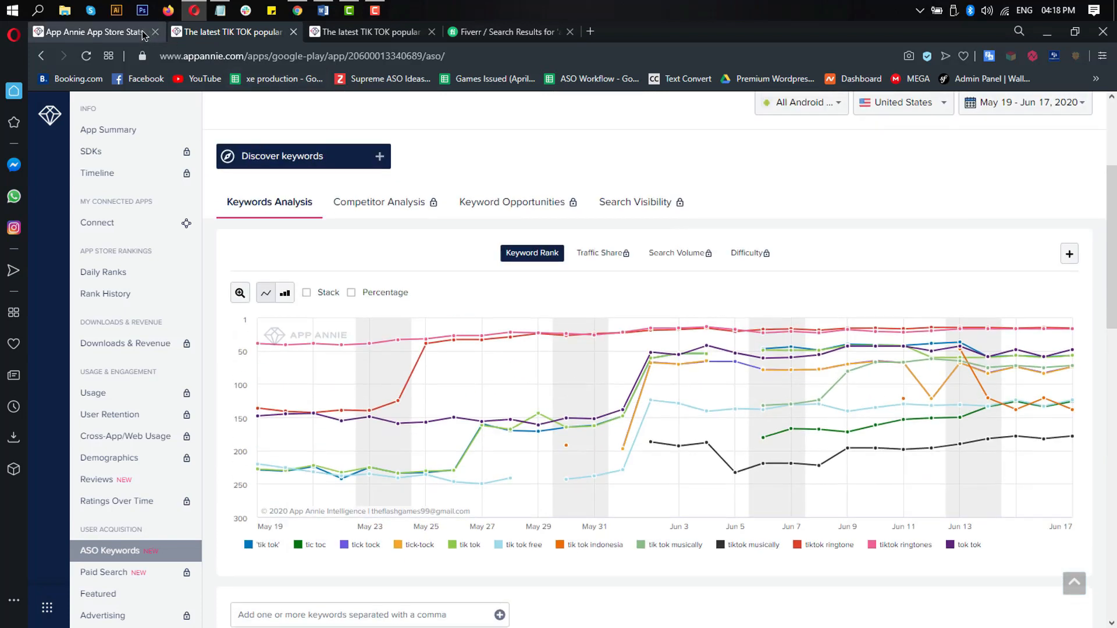
# Switch to the Google Play Top App Charts for India and set the chart date to Jun 18, 2020.
pyautogui.click(87, 31)
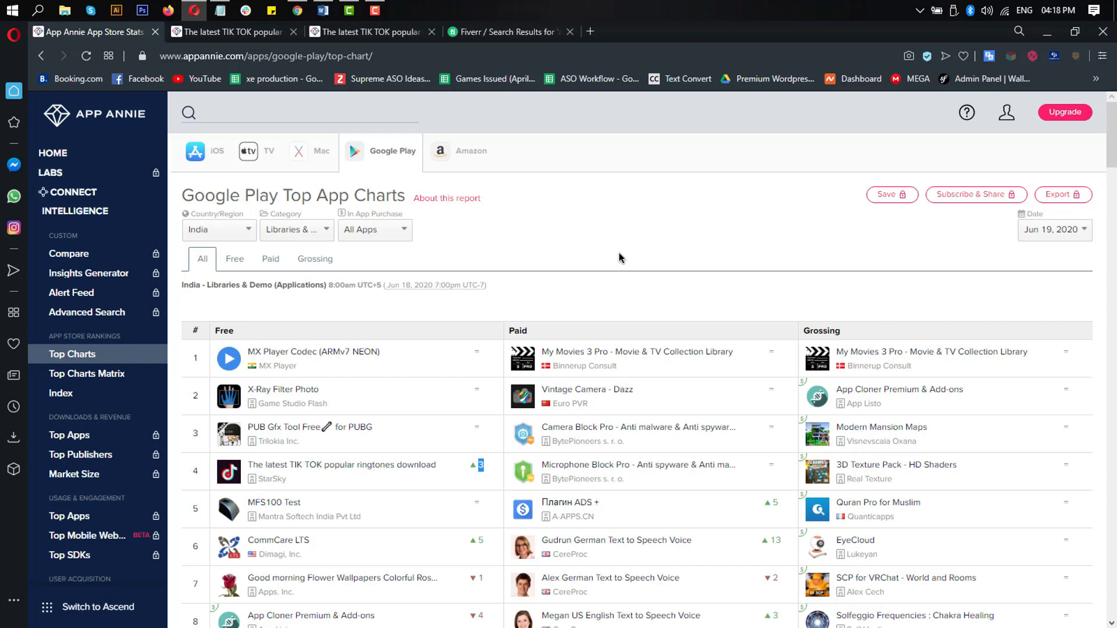
pyautogui.click(1062, 233)
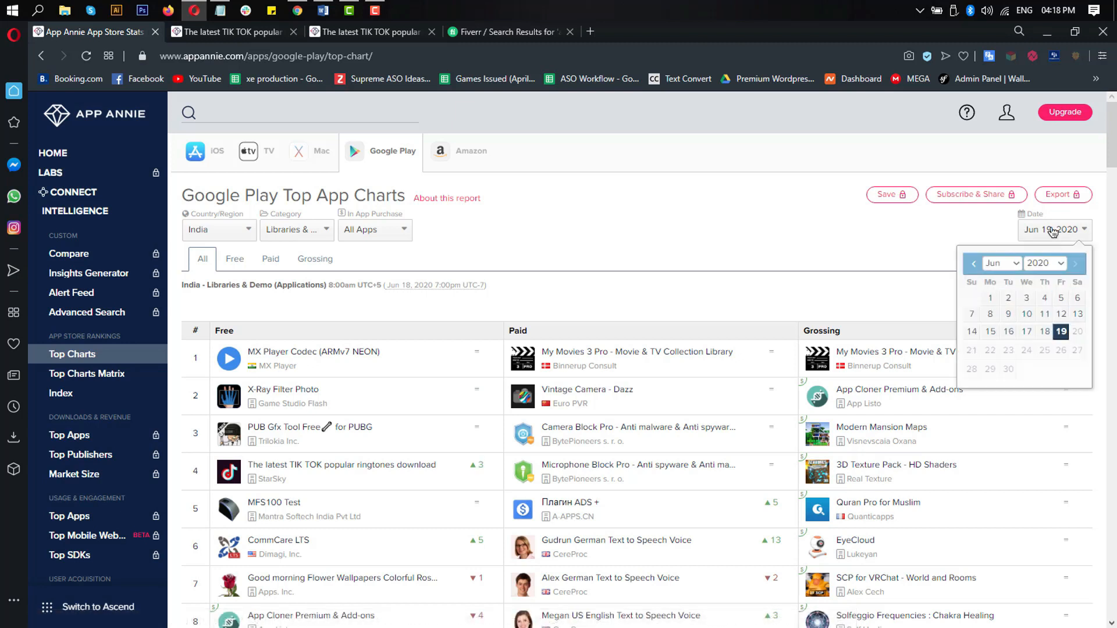
pyautogui.click(1047, 334)
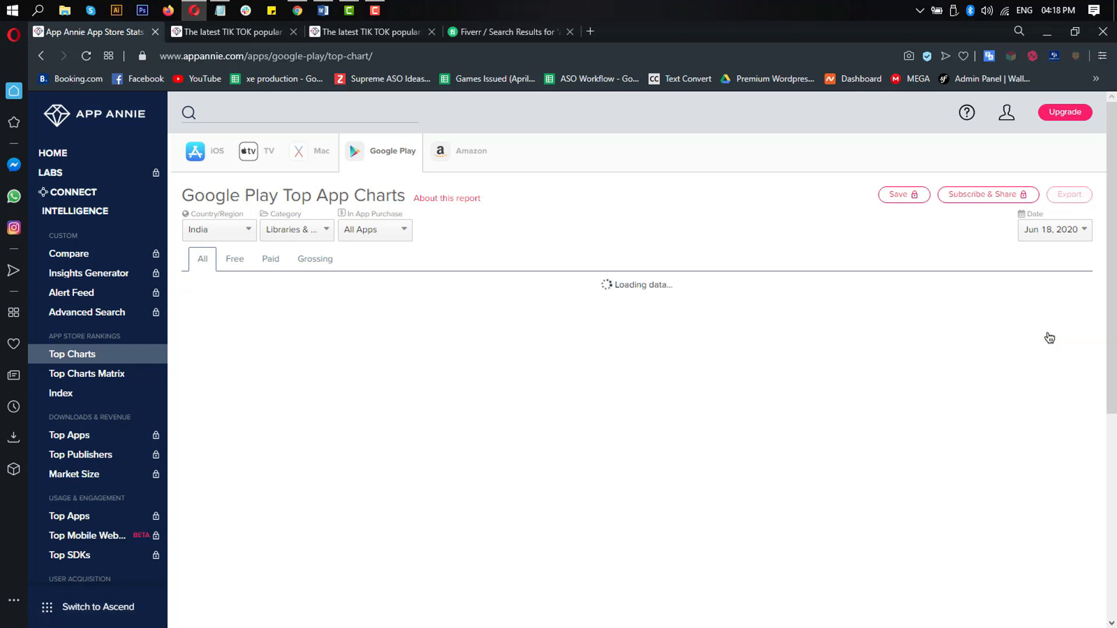
pyautogui.click(1068, 236)
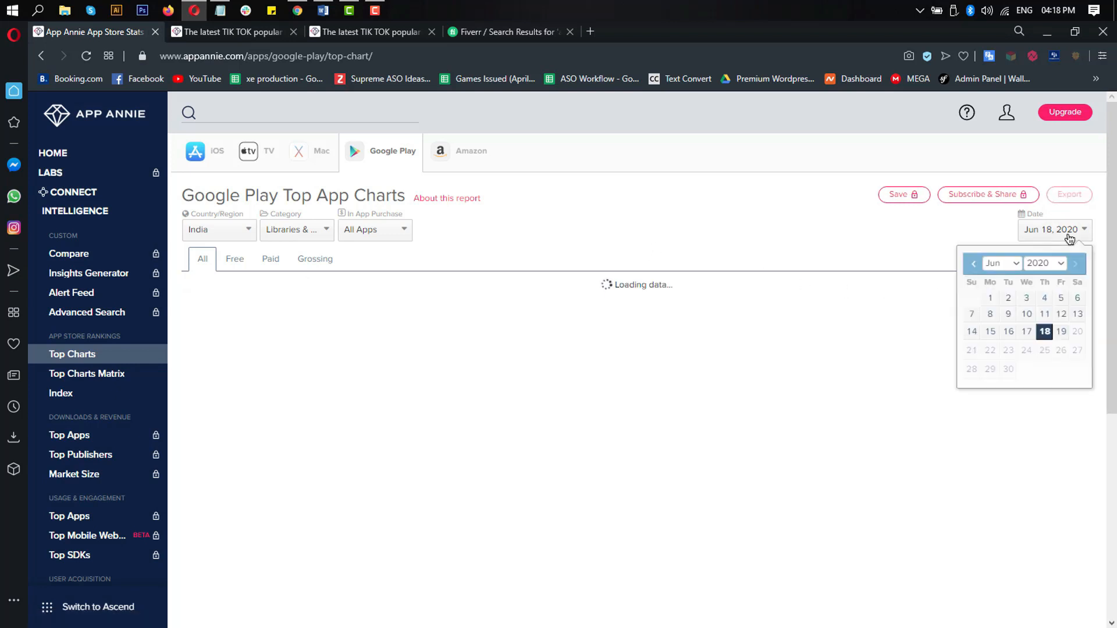
pyautogui.click(650, 254)
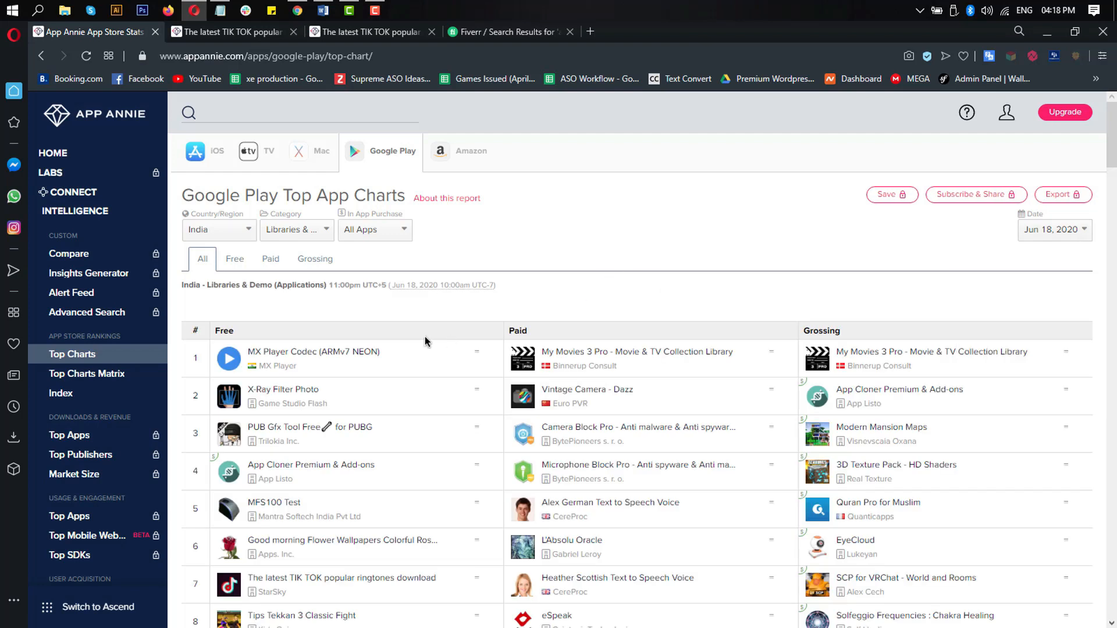
# Find StarSky's TIK TOK ringtones app among the free apps of the Jun 18 chart and highlight its rank number.
pyautogui.scroll(-2, 416, 331)
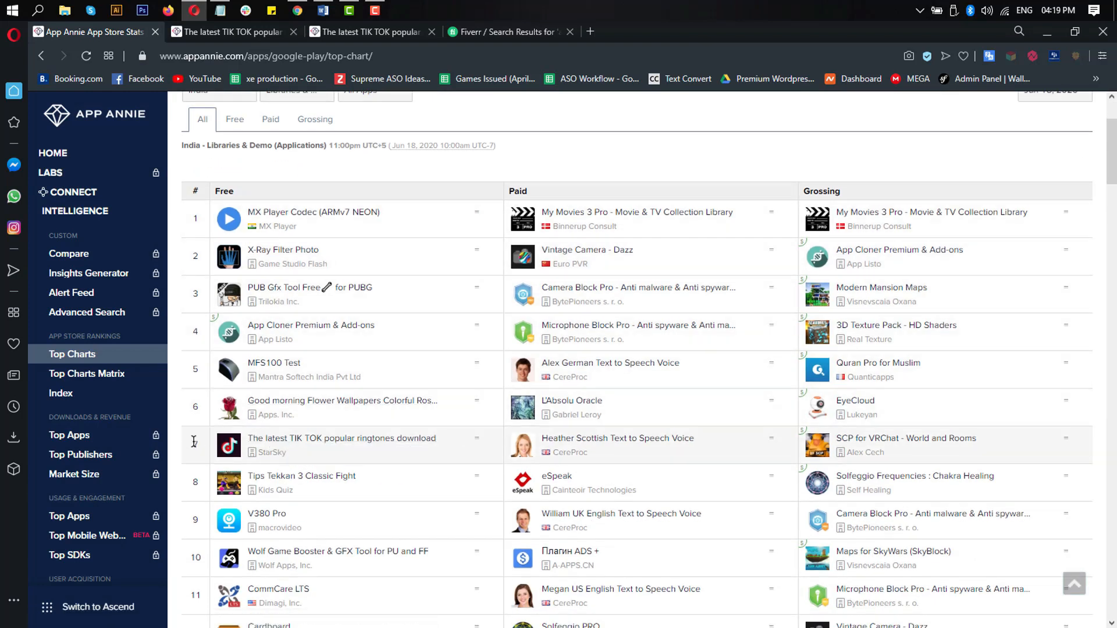
pyautogui.scroll(2, 1042, 261)
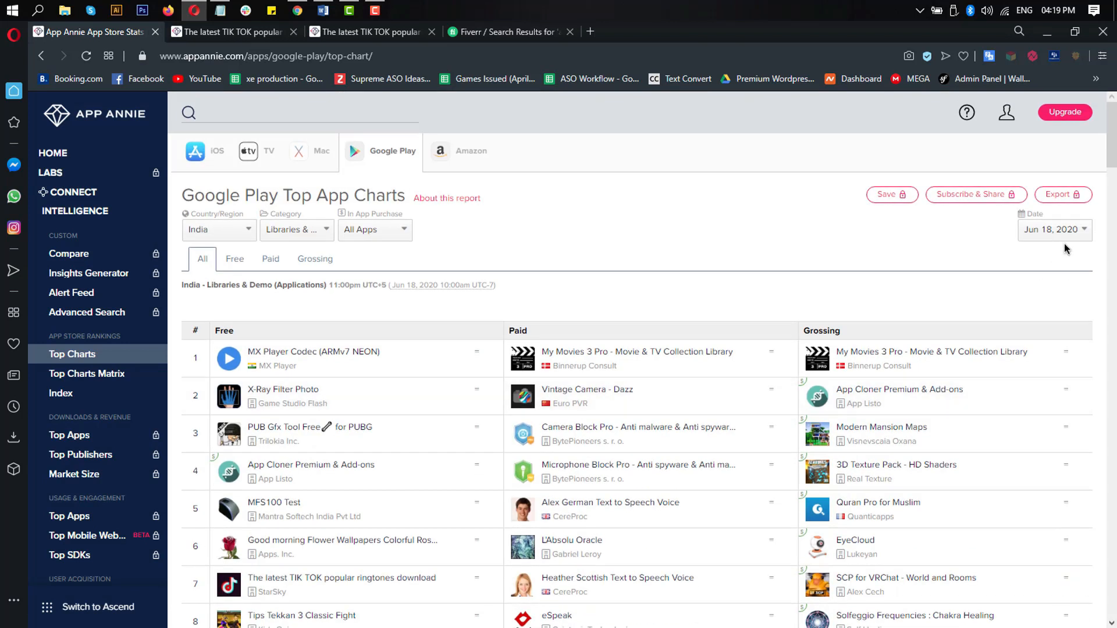
pyautogui.click(1064, 232)
pyautogui.scroll(-1, 319, 359)
pyautogui.scroll(-2, 319, 359)
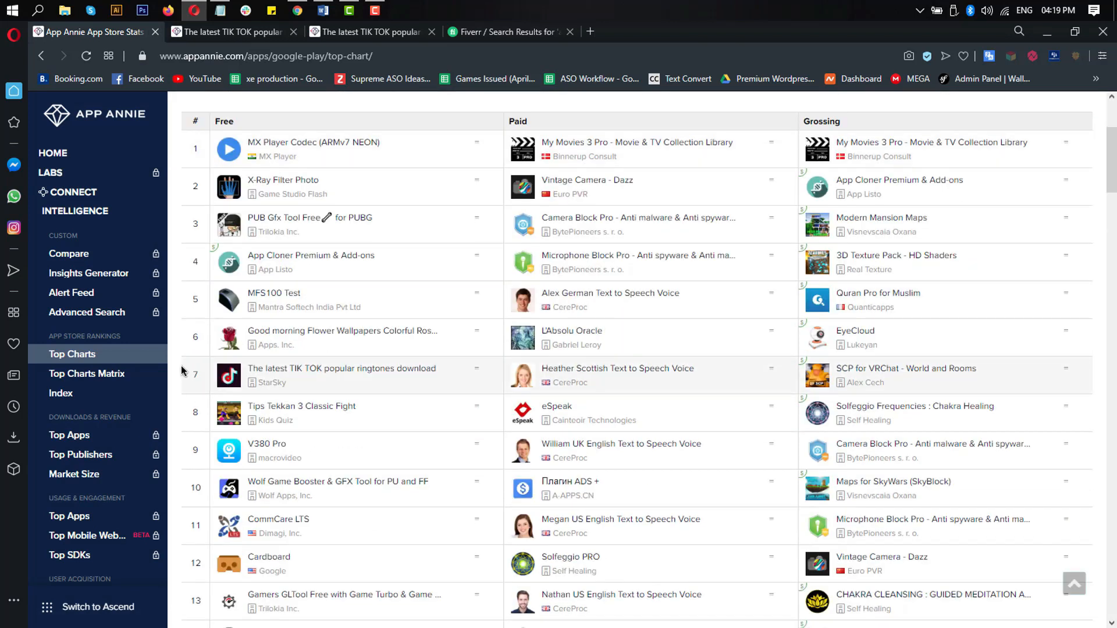
pyautogui.doubleClick(196, 376)
pyautogui.scroll(2, 385, 388)
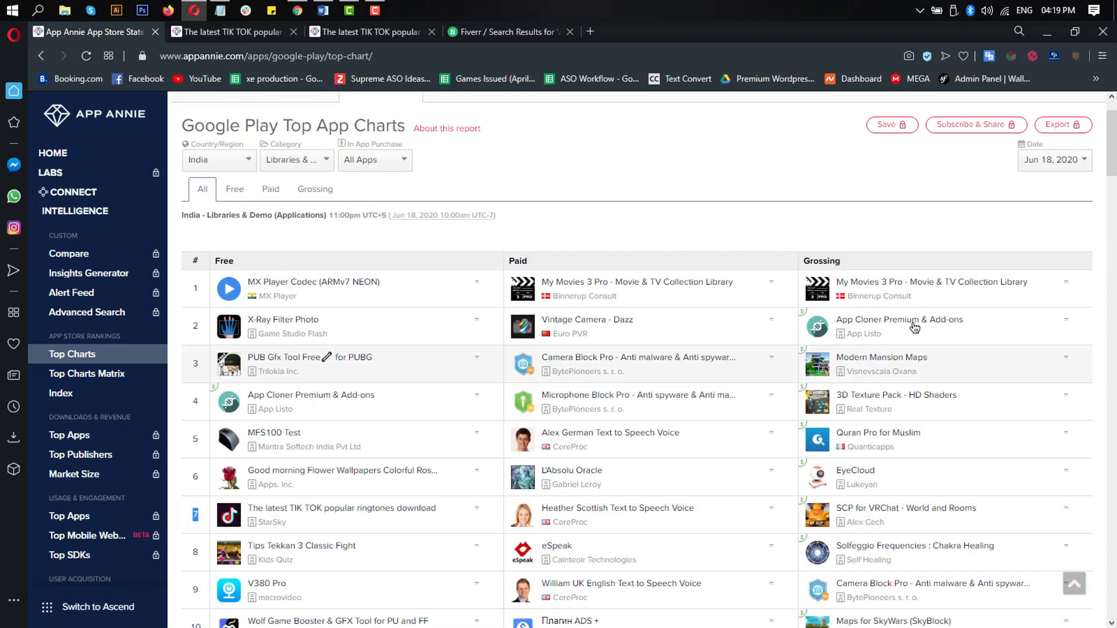
# Set the chart date to Jun 19, 2020, and highlight the rank number of StarSky's TIK TOK ringtones app for comparison.
pyautogui.click(1062, 163)
pyautogui.click(1062, 263)
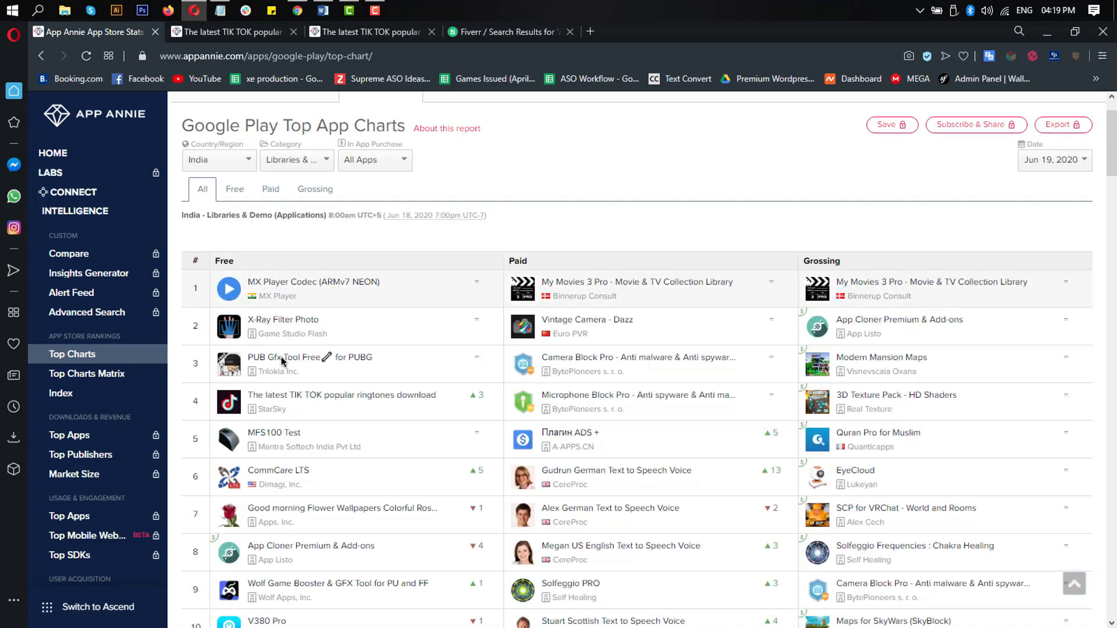
pyautogui.scroll(-1, 281, 357)
pyautogui.doubleClick(198, 333)
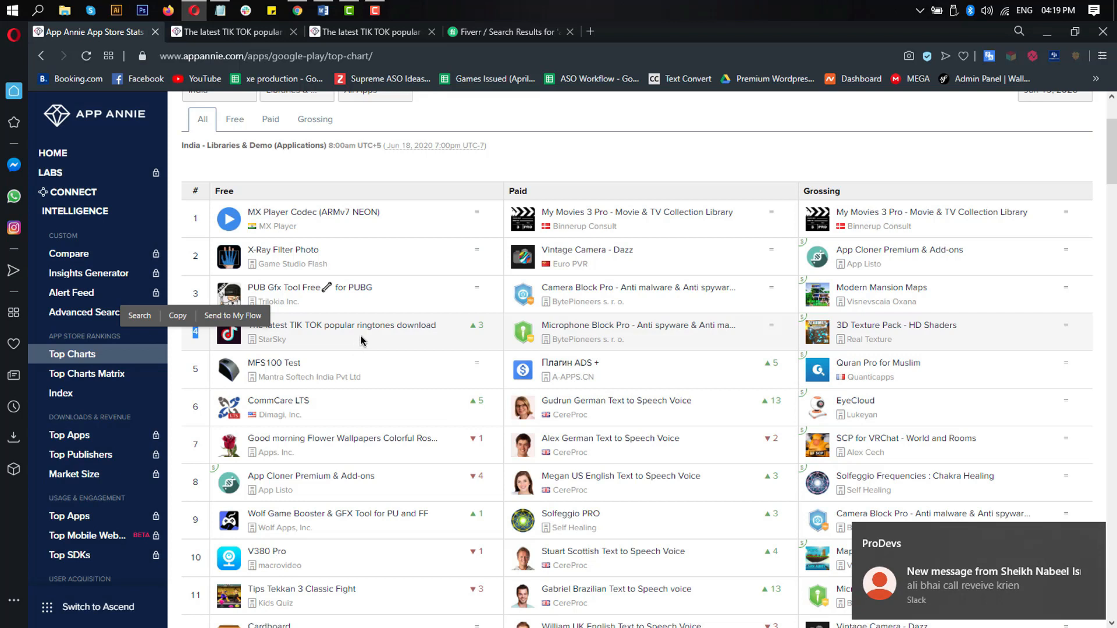
pyautogui.click(439, 331)
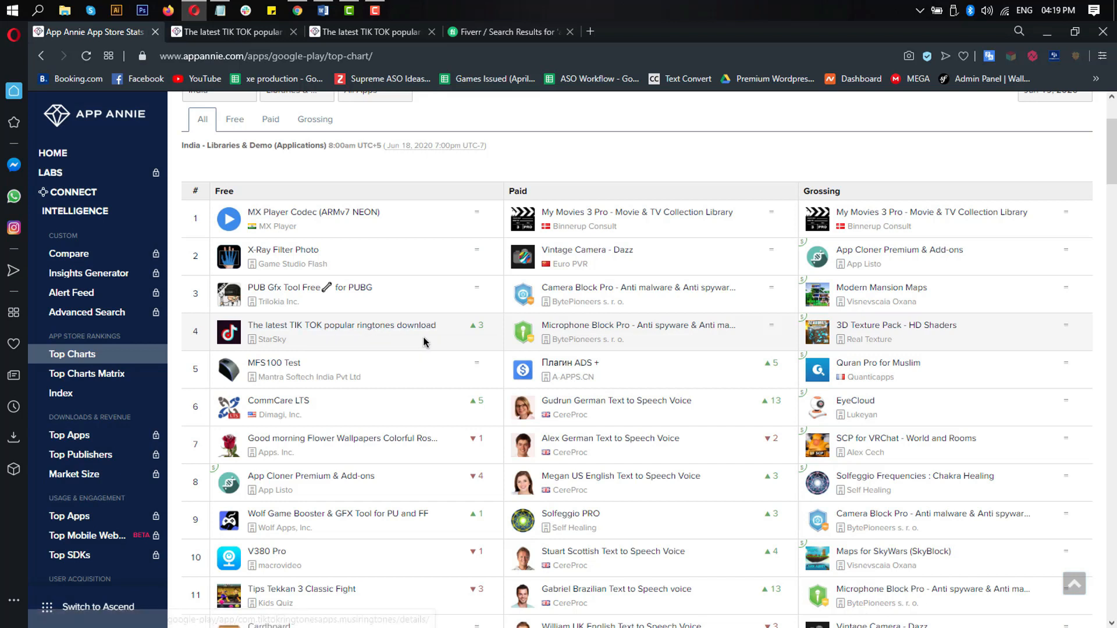
pyautogui.scroll(1, 437, 333)
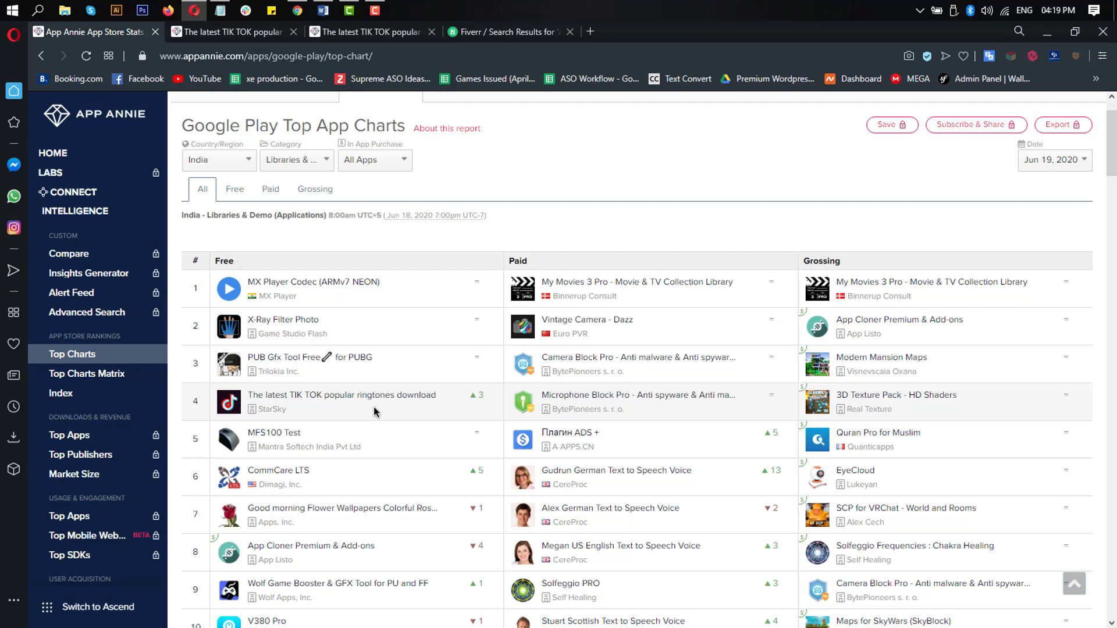
# Go back to StarSky's ASO Keywords report and look over its keyword table.
pyautogui.click(256, 33)
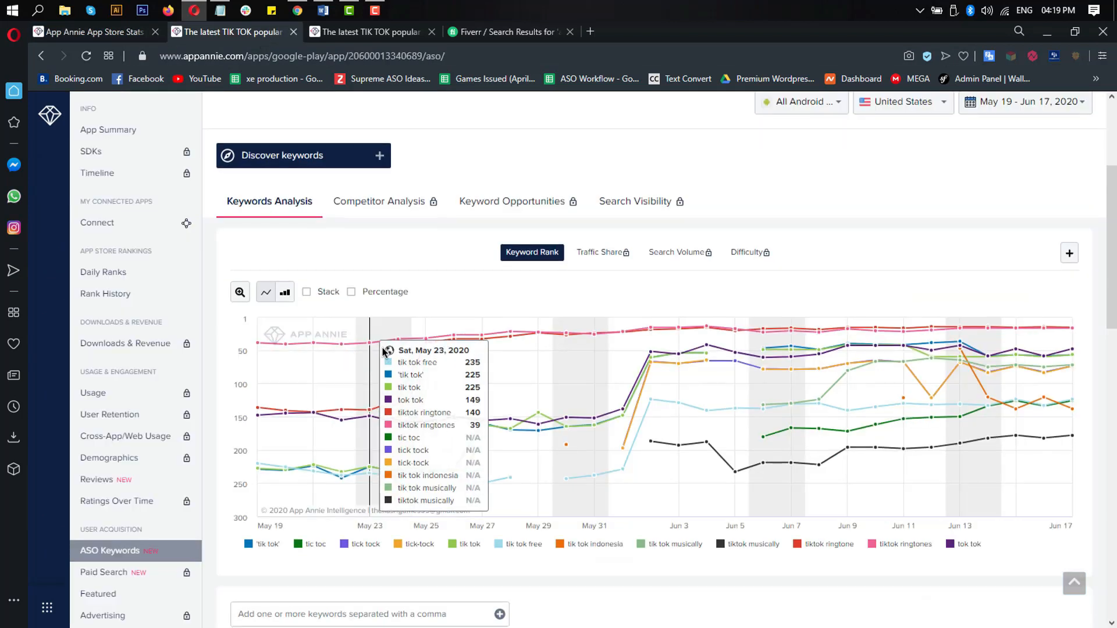
pyautogui.scroll(-10, 384, 352)
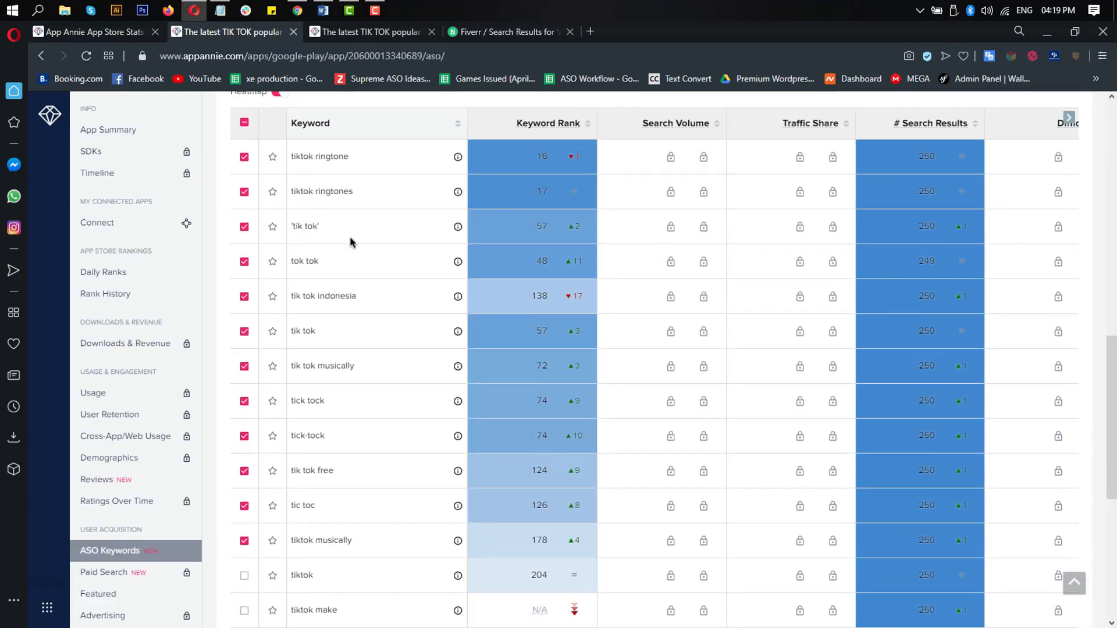